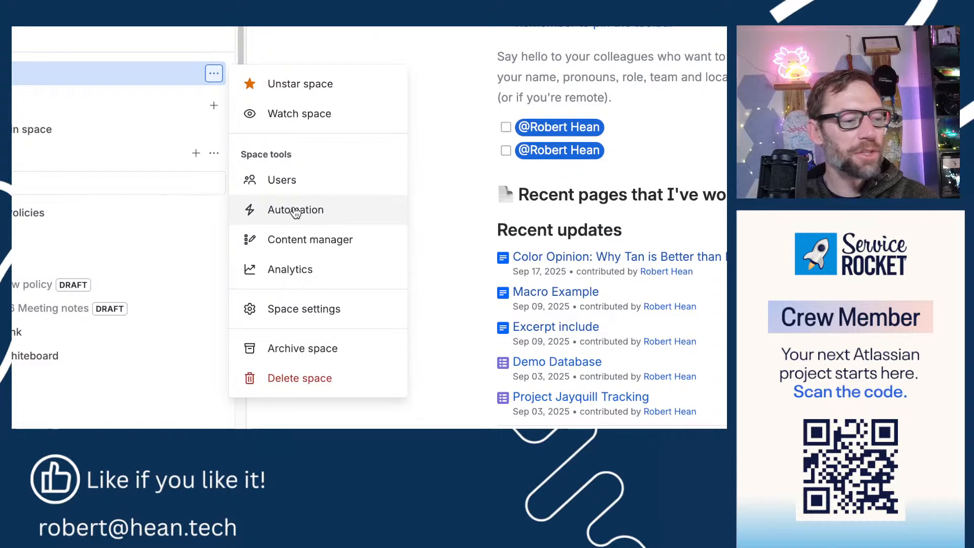
- Open the space's automation rules and disable the "Create weekly notes" rule
click(300, 210)
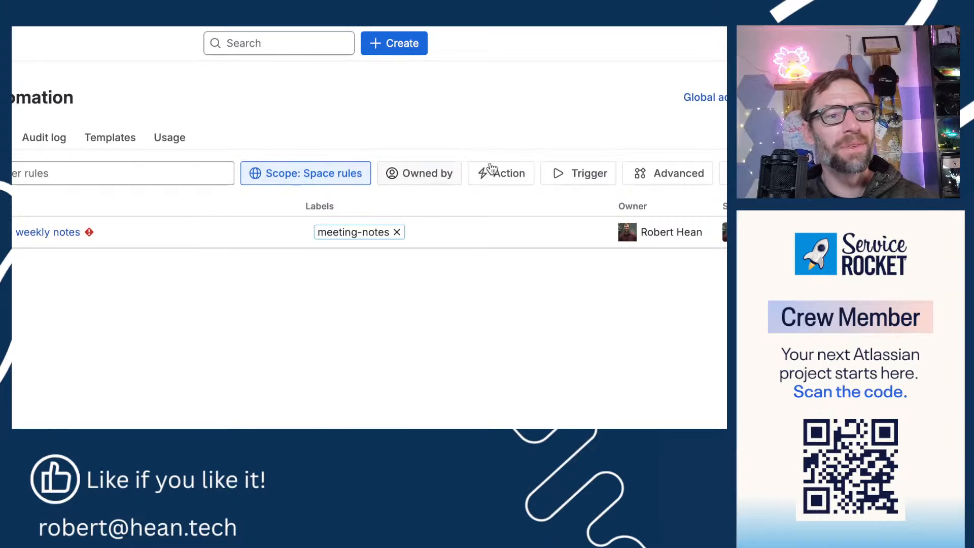
click(581, 173)
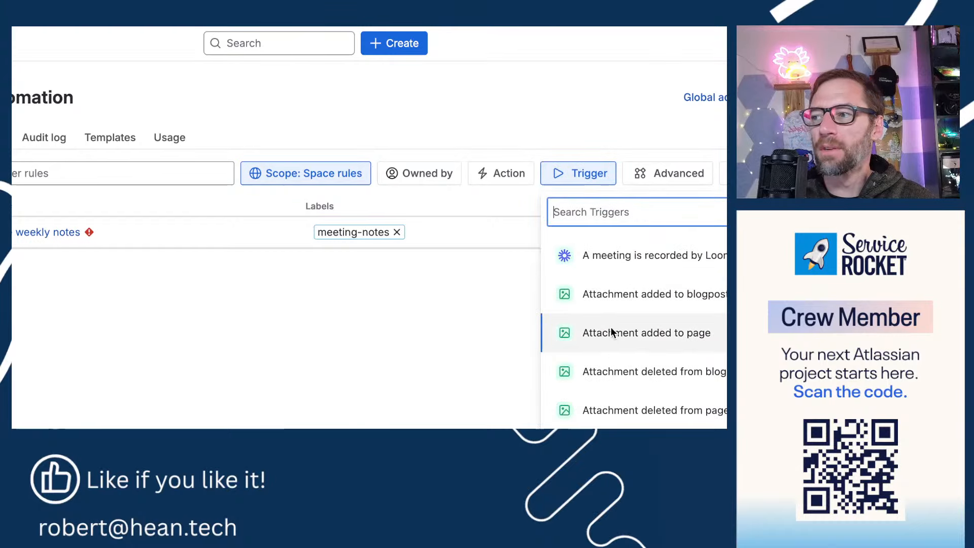
click(420, 289)
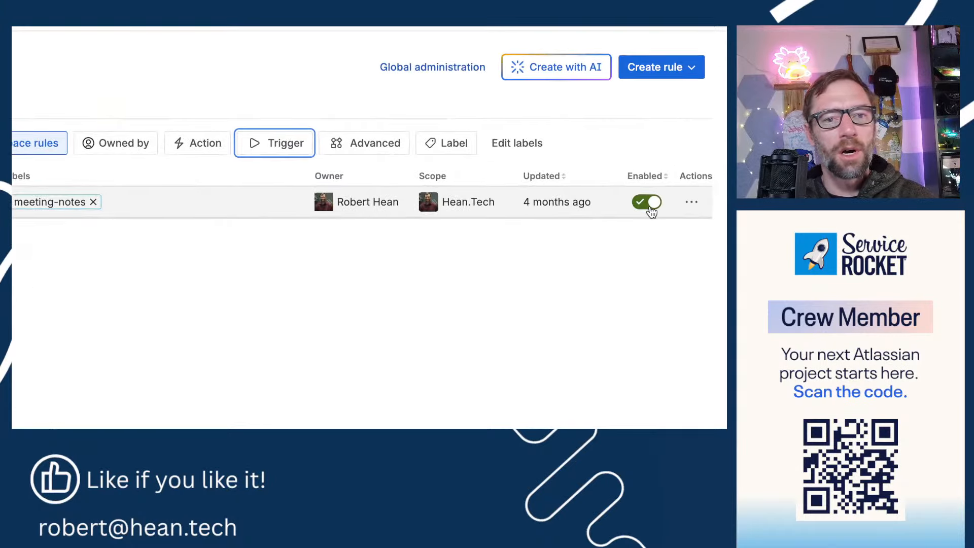
click(640, 206)
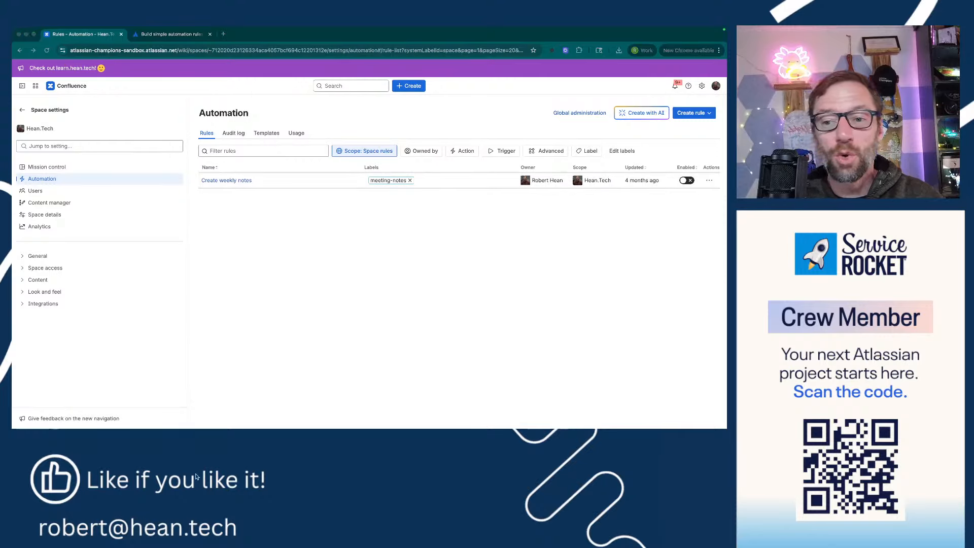
- View the additional actions available for the "Create weekly notes" rule
click(634, 292)
click(709, 180)
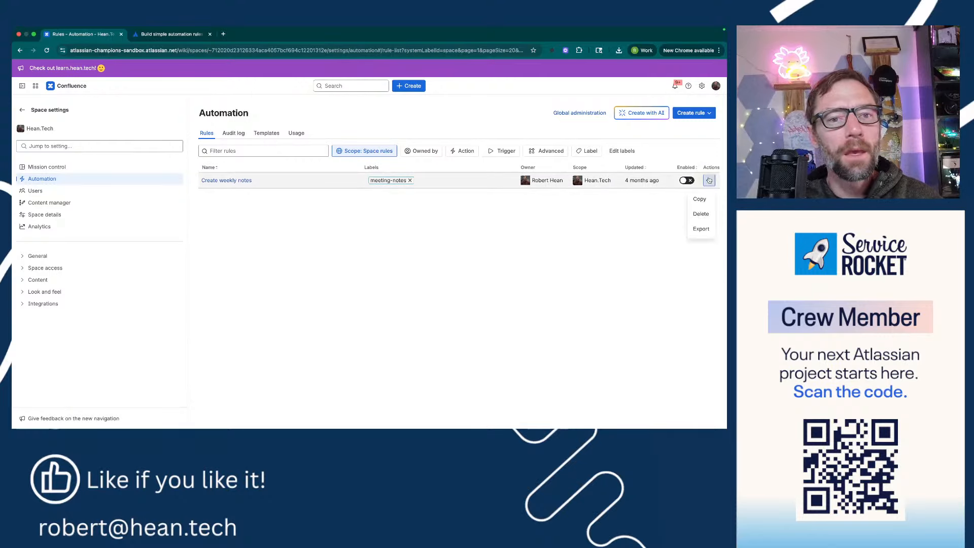
click(535, 192)
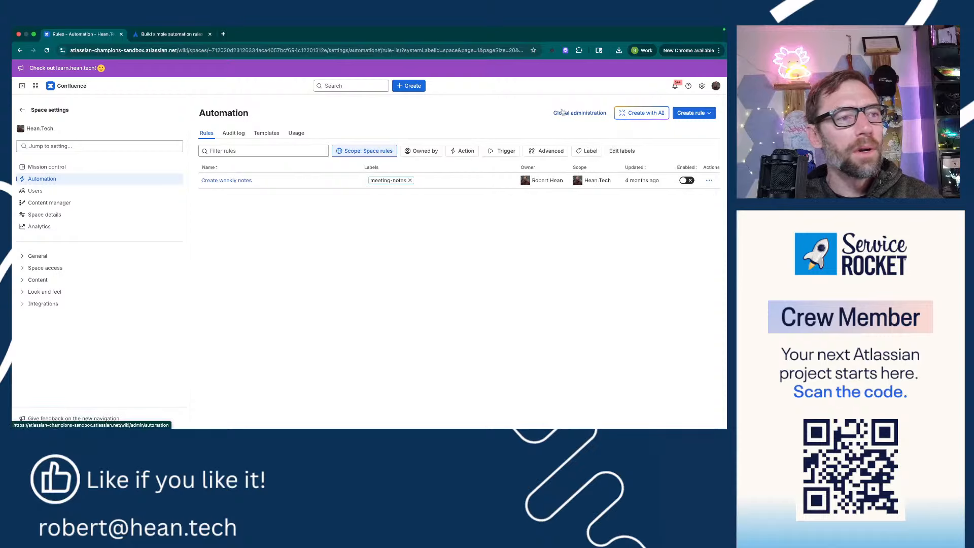
- Open the automation template library and examine the rule templates offered in each category
click(709, 113)
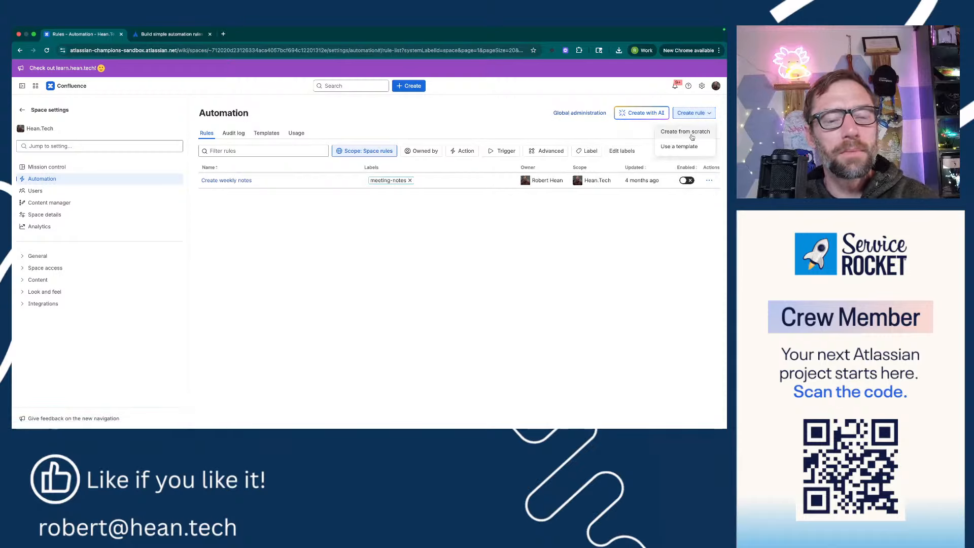
click(643, 206)
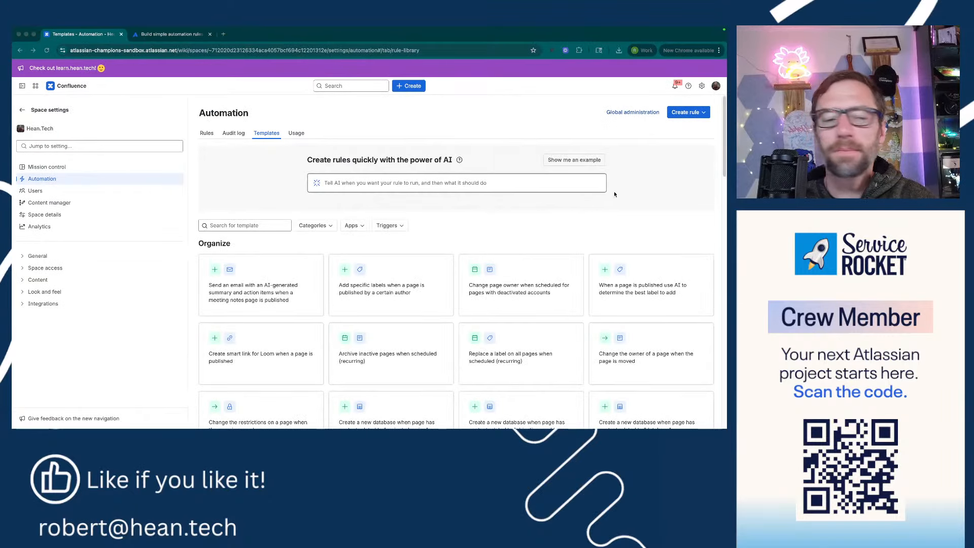
scroll(441, 259, down, 2)
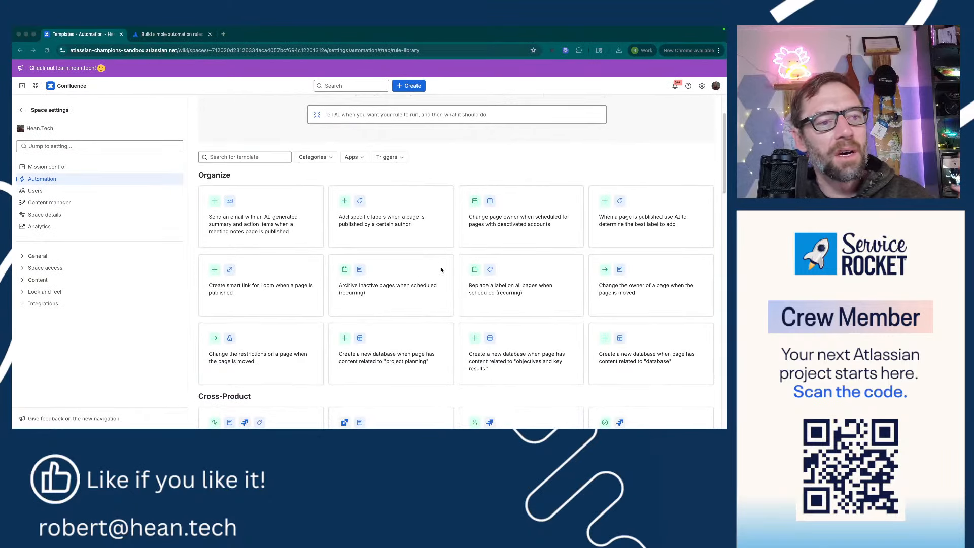
scroll(441, 269, down, 5)
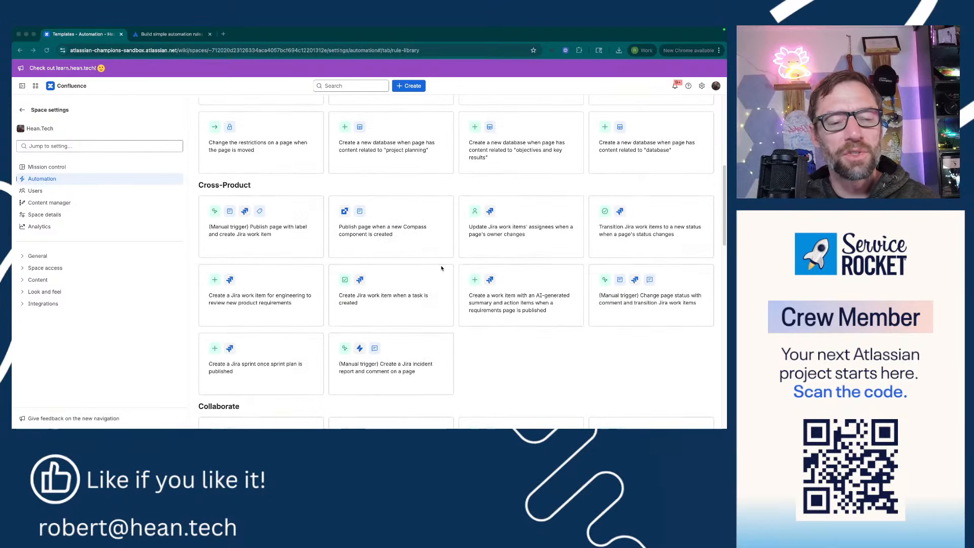
scroll(441, 268, down, 5)
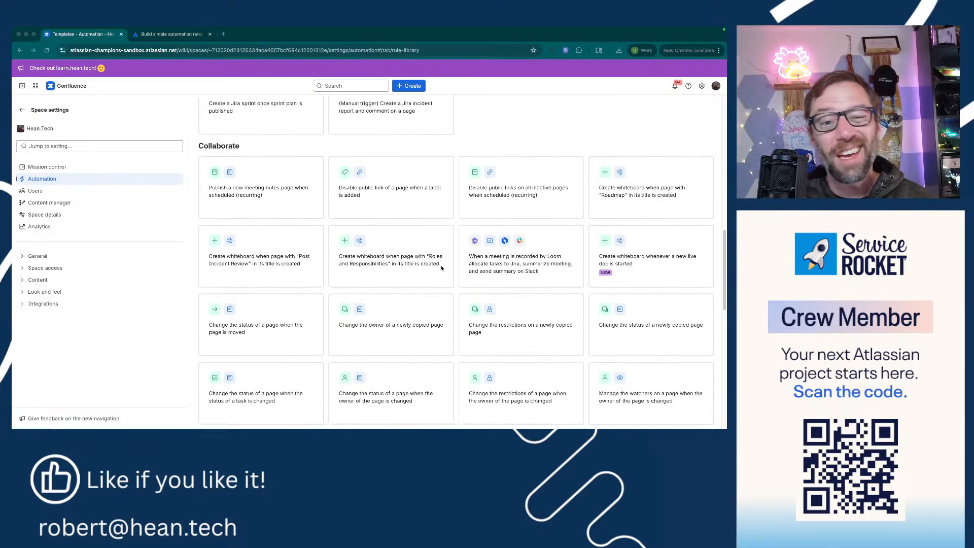
scroll(442, 268, down, 3)
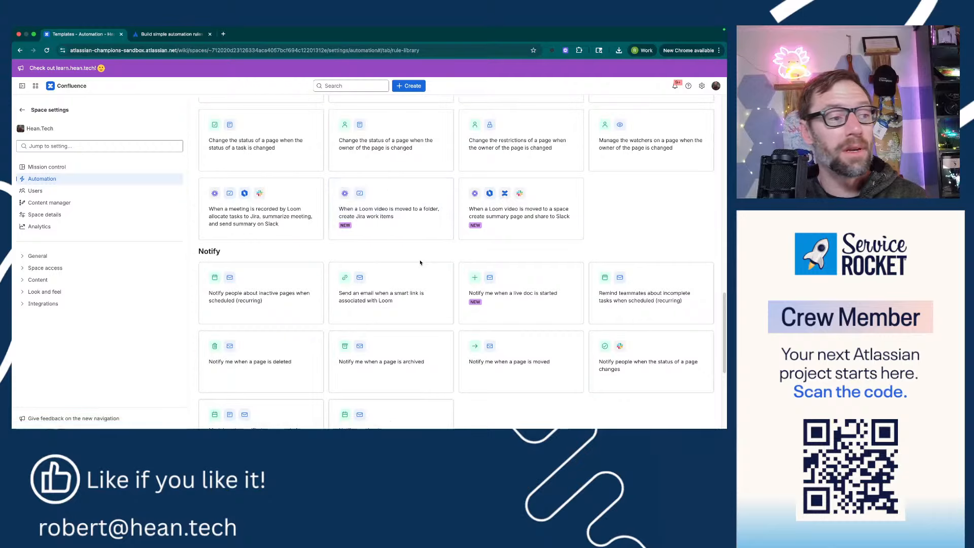
scroll(420, 262, down, 2)
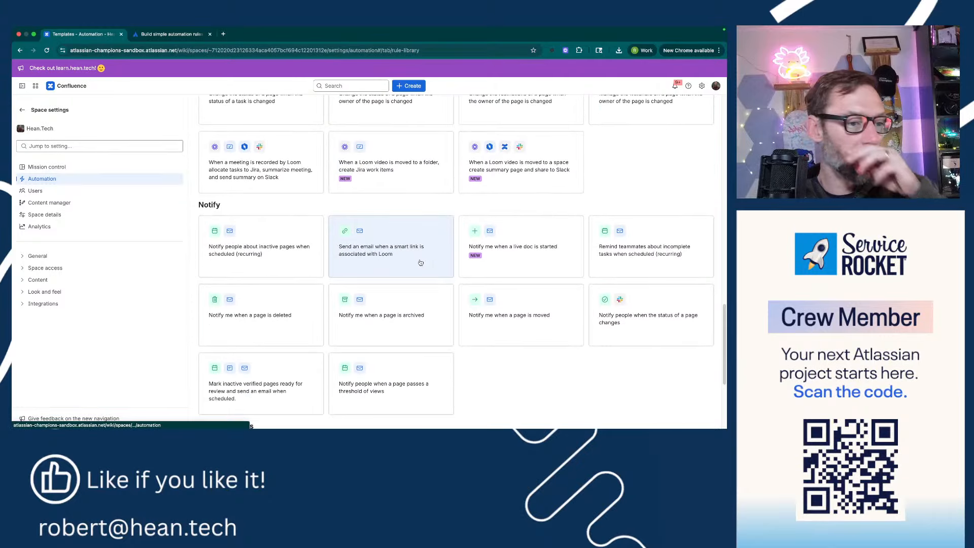
scroll(424, 260, down, 2)
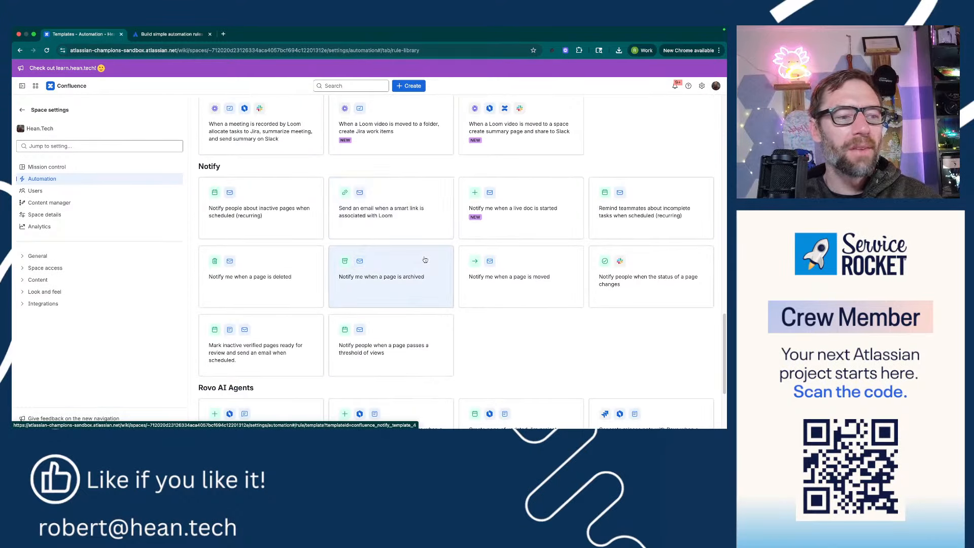
scroll(424, 259, down, 2)
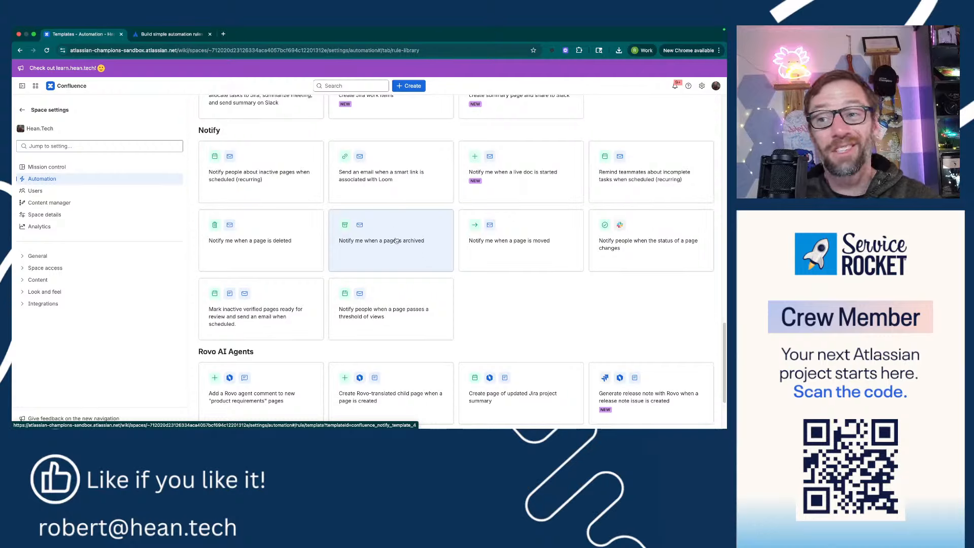
scroll(398, 242, down, 3)
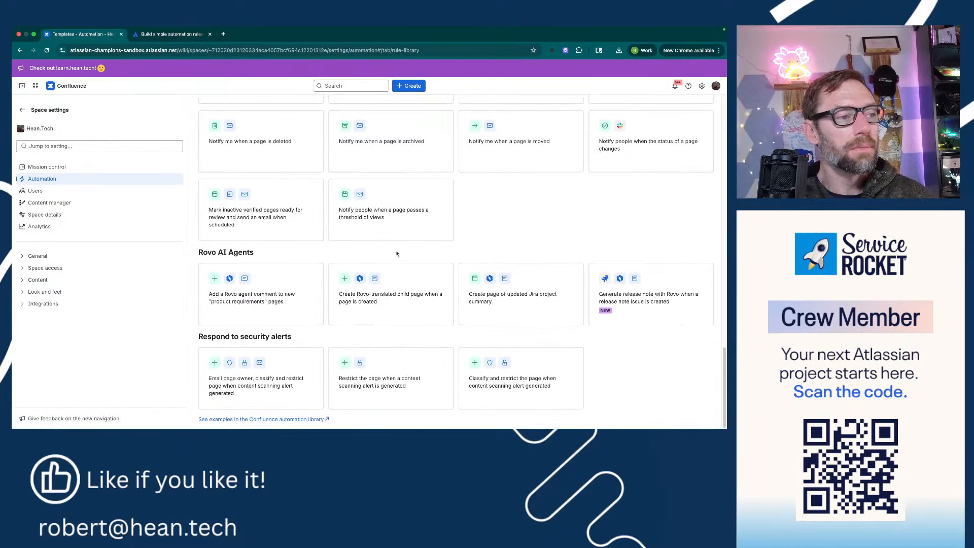
scroll(396, 254, up, 4)
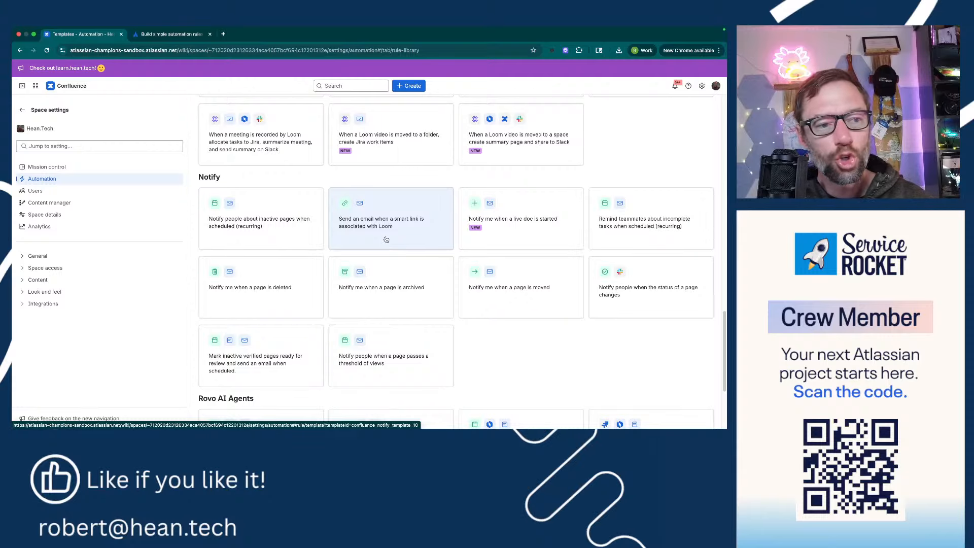
scroll(385, 239, up, 10)
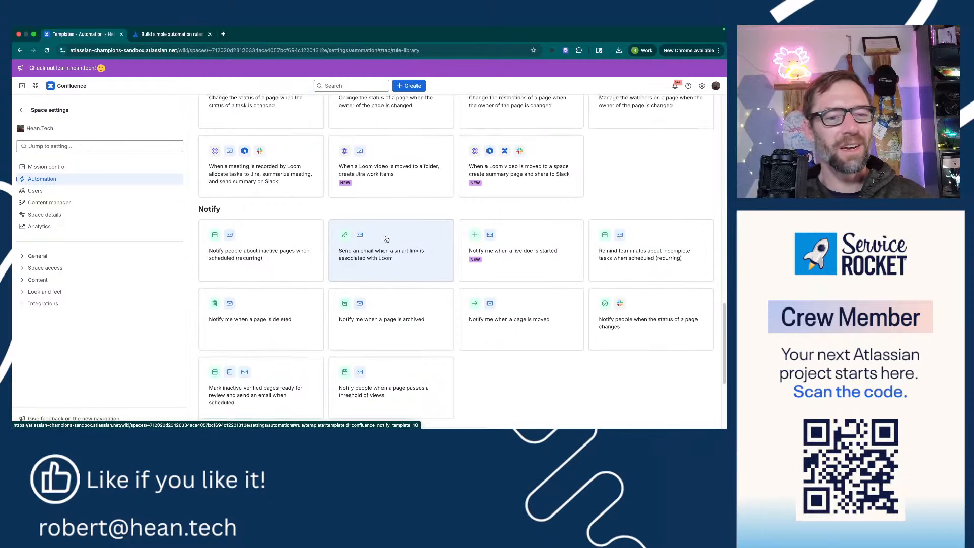
scroll(385, 239, down, 10)
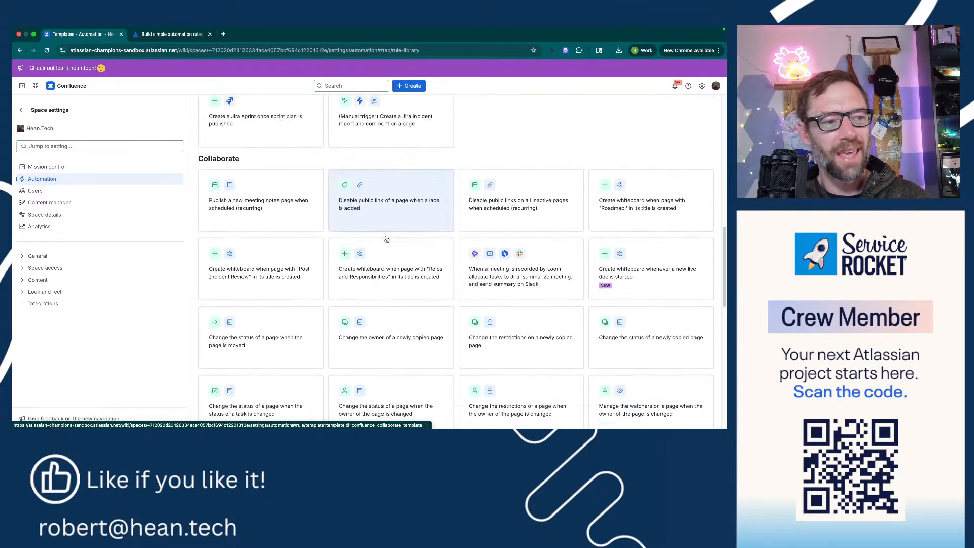
- Open the "Notify me when a page is archived" template and review its rule details and Page archived trigger
click(386, 239)
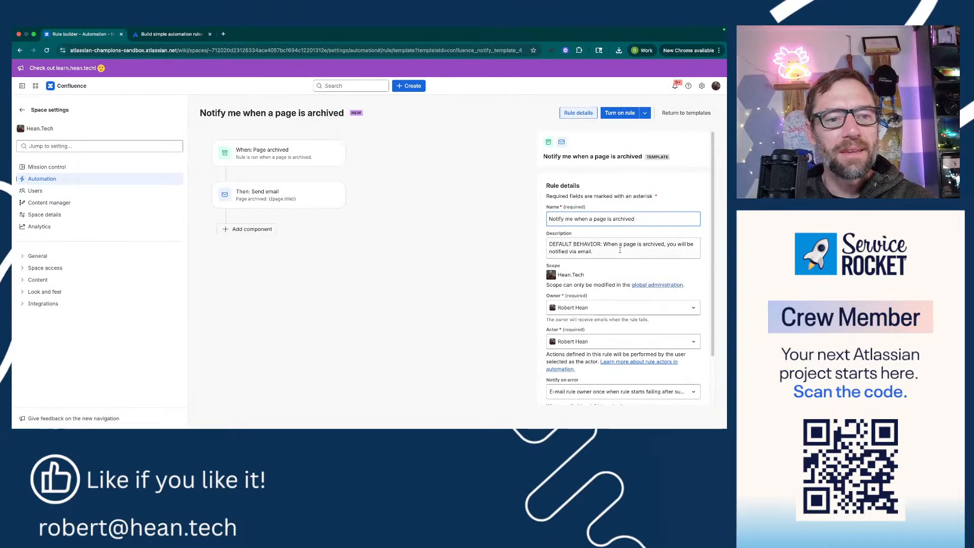
scroll(636, 285, down, 3)
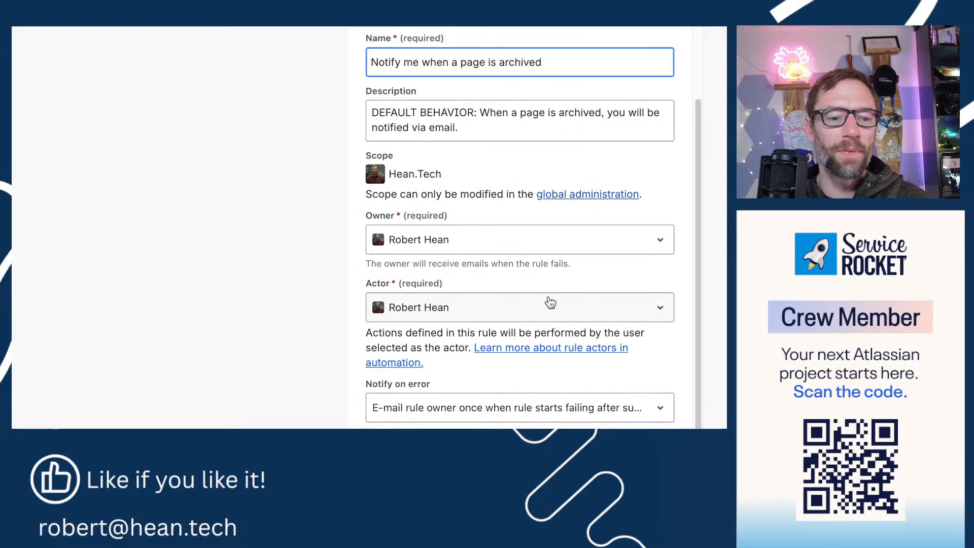
click(279, 159)
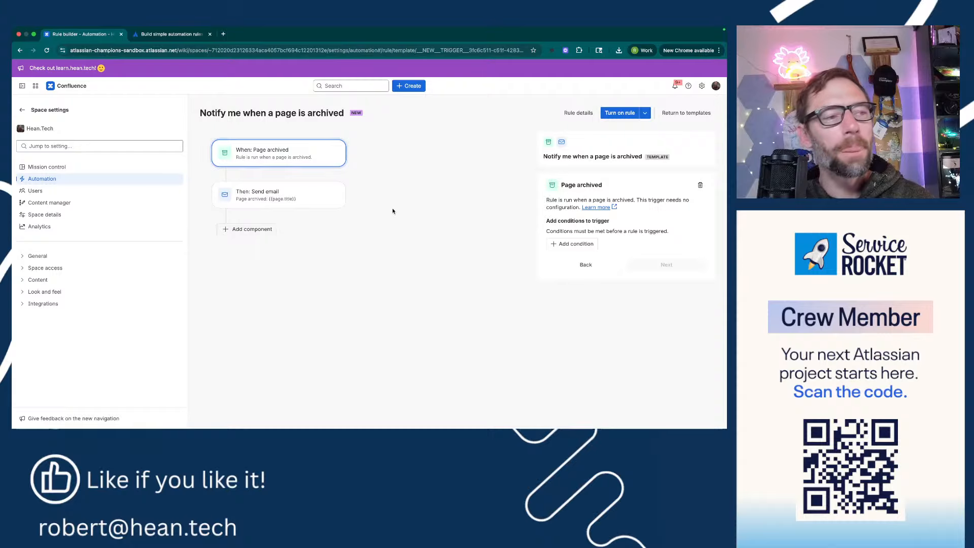
mouse_move(317, 186)
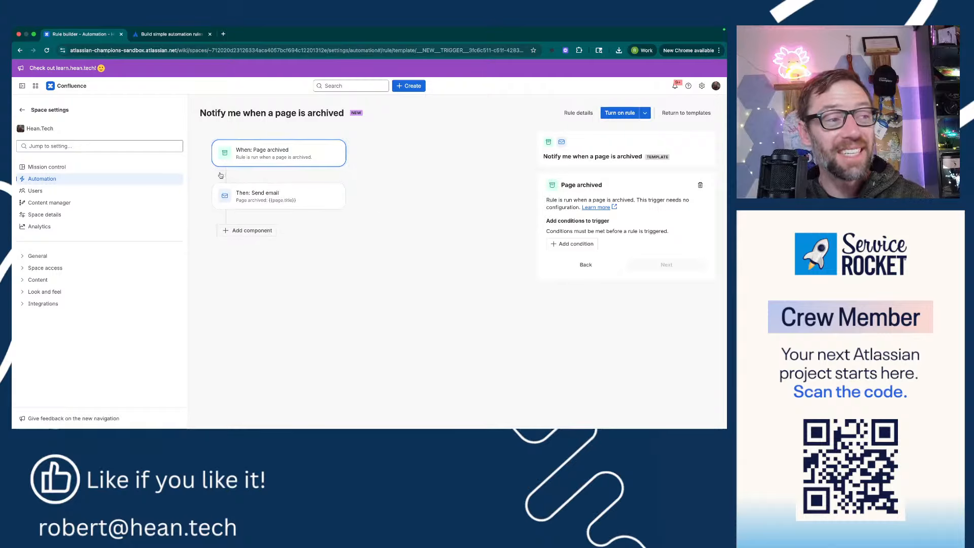
mouse_move(222, 175)
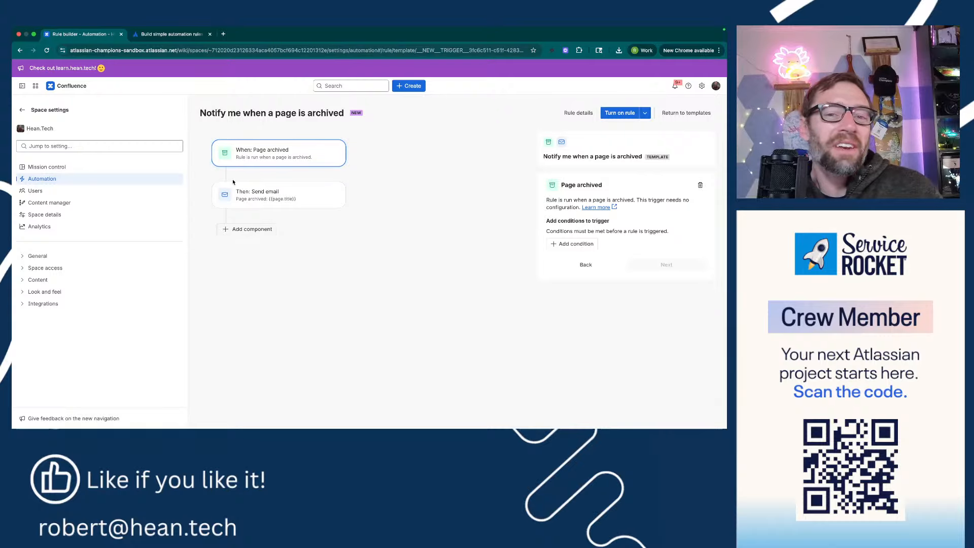
right_click(234, 182)
click(369, 170)
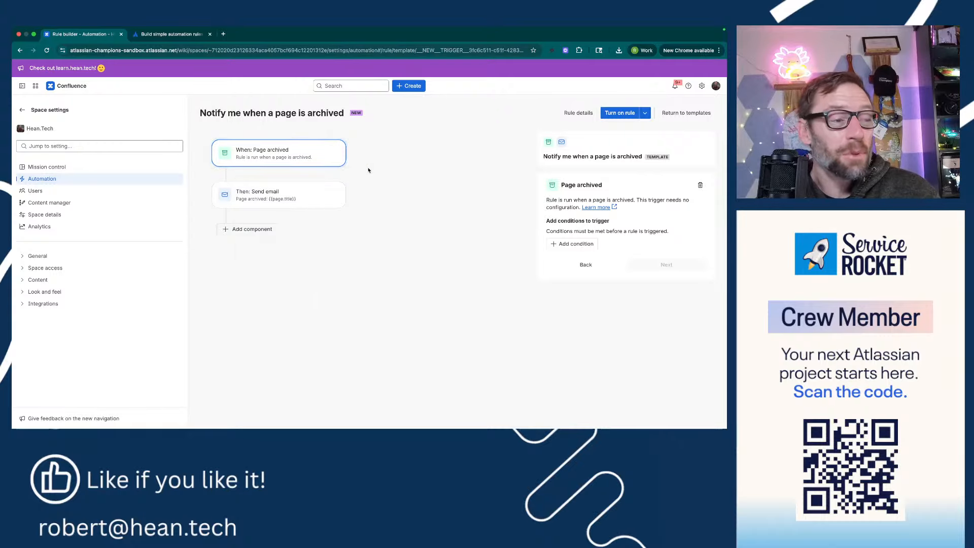
right_click(369, 170)
click(383, 157)
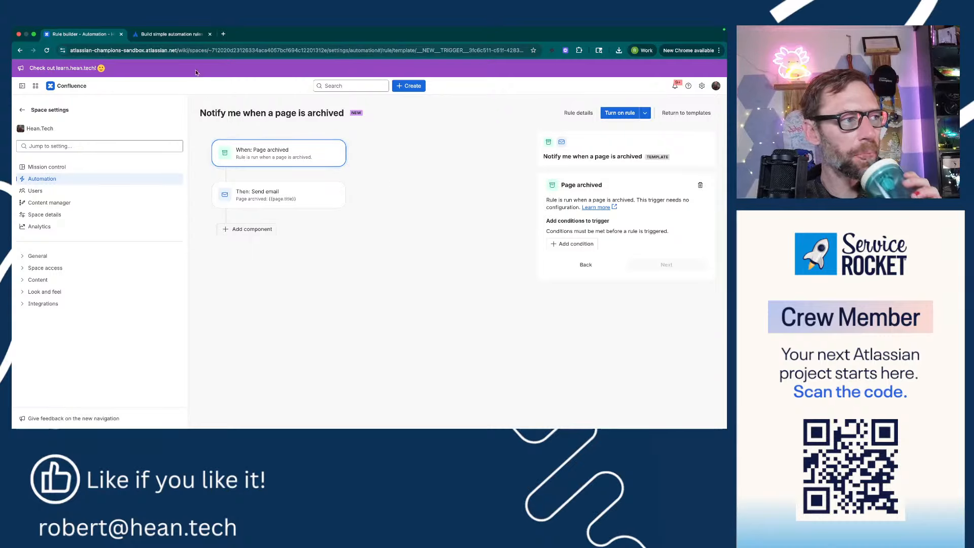
- From the template library, generate an AI rule that adds the rule owner's surname as a label "any time I make a page"
click(177, 31)
click(176, 32)
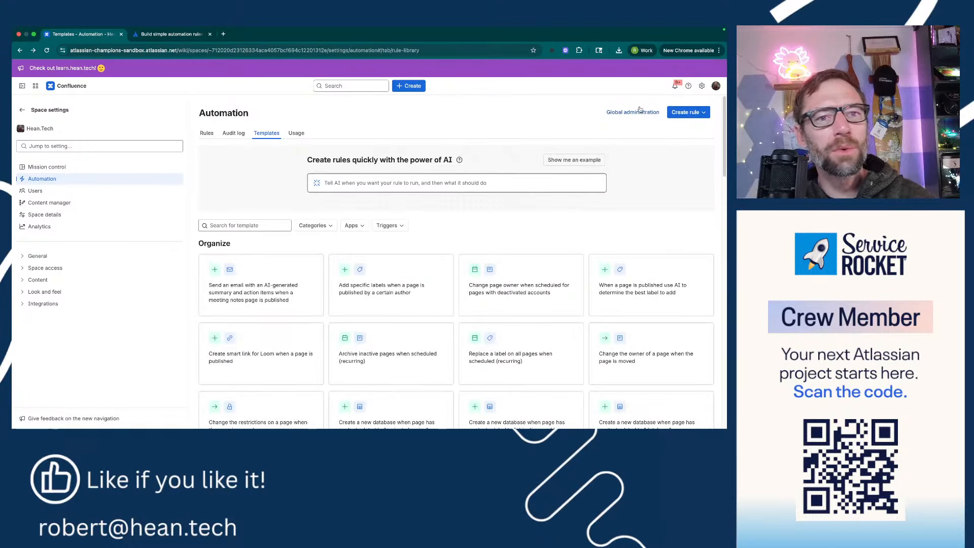
click(445, 189)
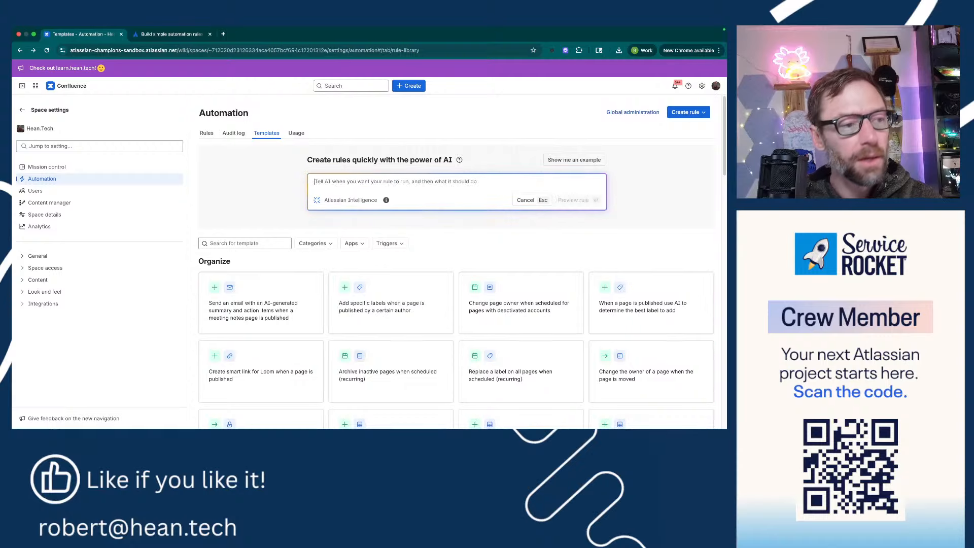
text(Create)
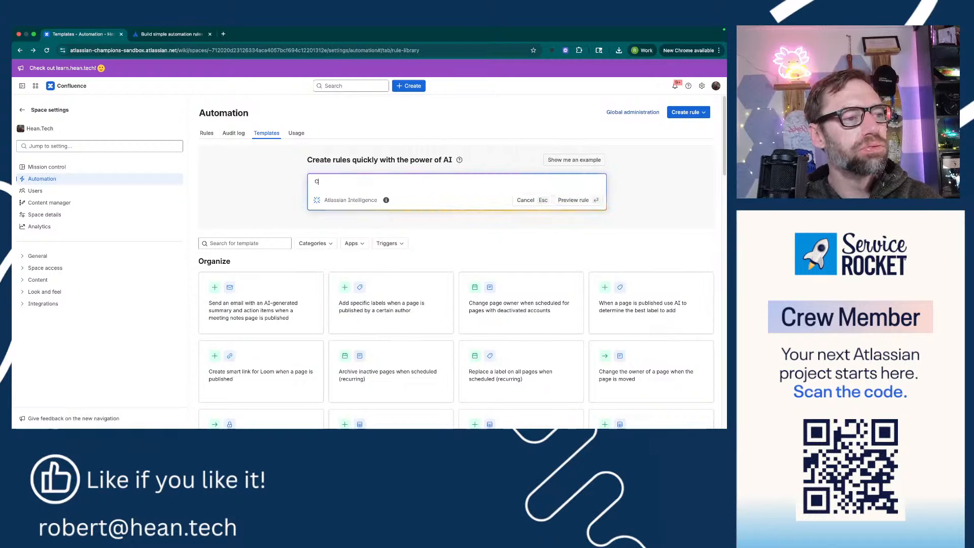
text(Add the)
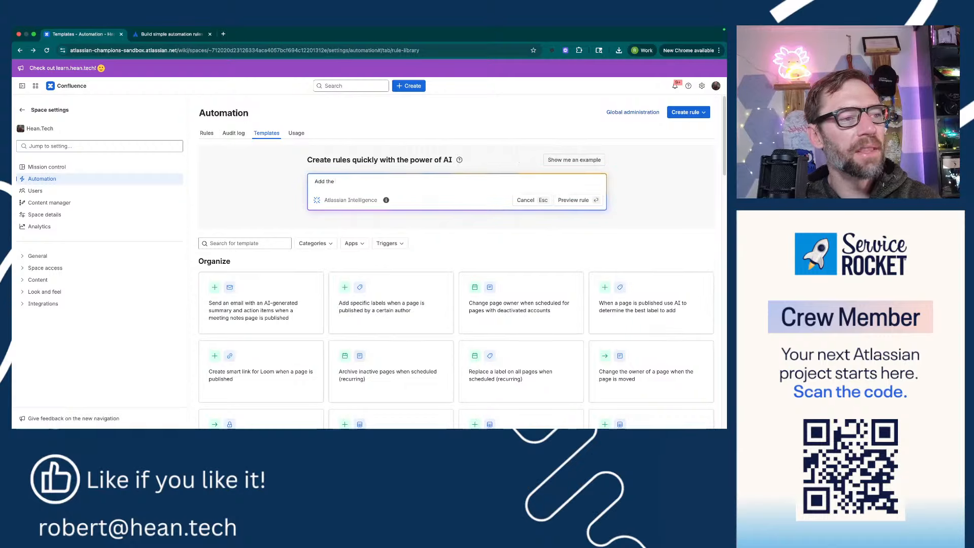
text( "Hean" label any time I make )
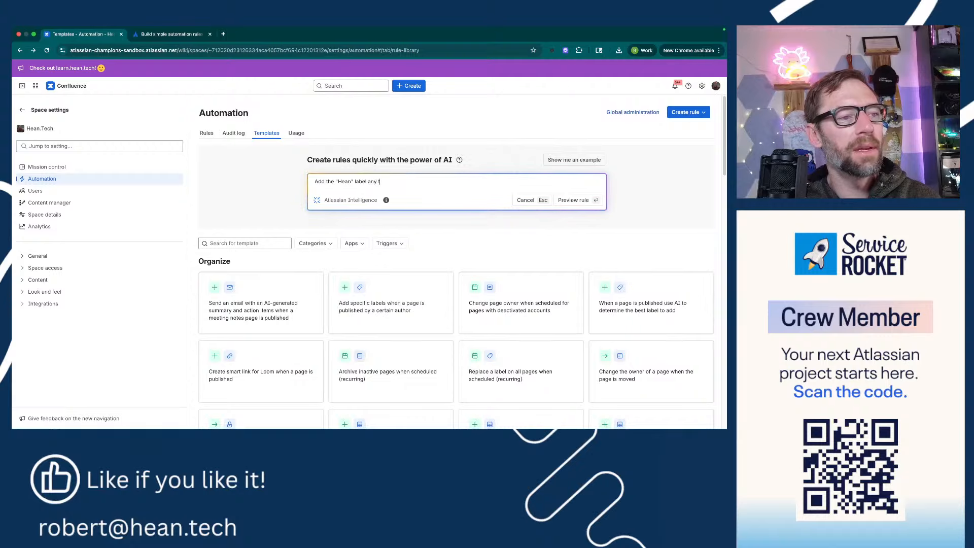
text(a page)
key(Return)
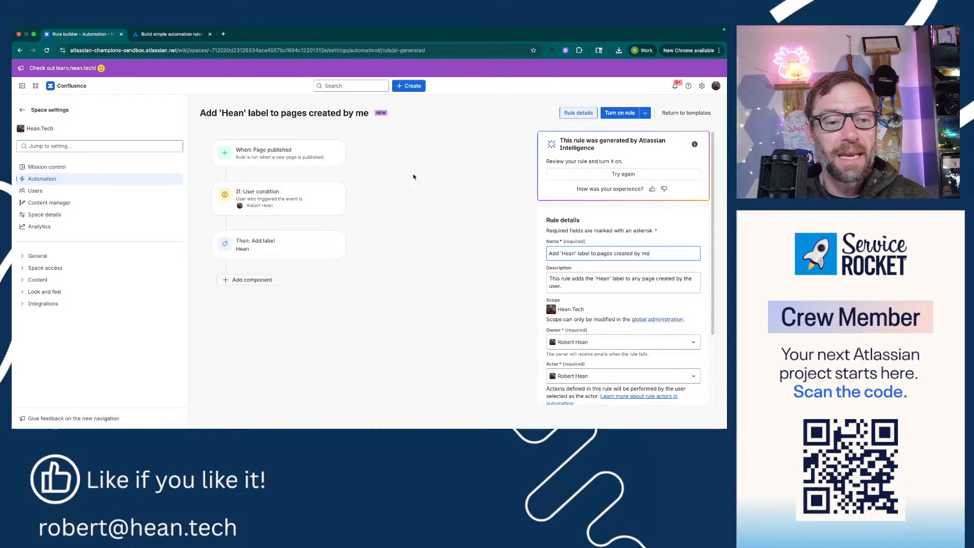
- Leave the generated rule unsaved and switch to the "Build simple automation rules" lesson to read the note on template rules
click(424, 190)
key(super+[)
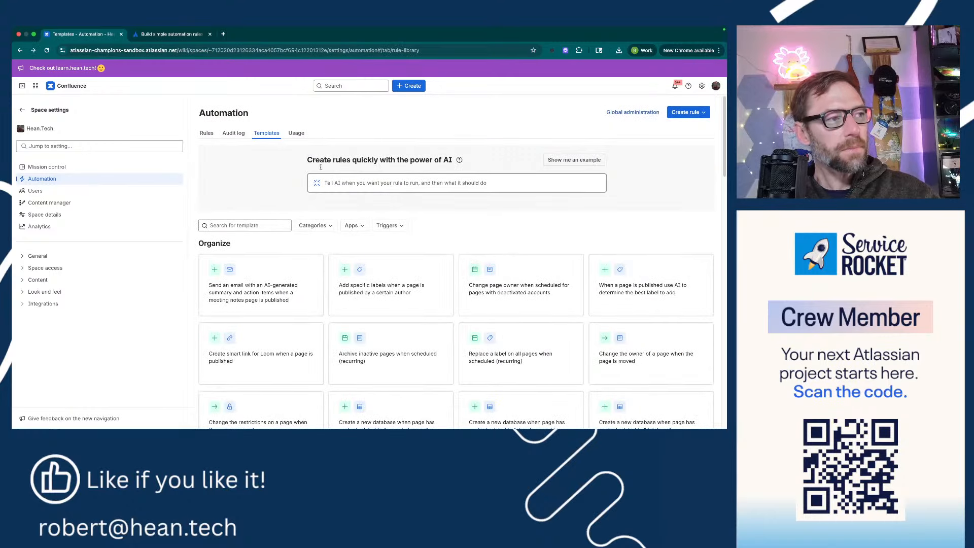
key(ctrl+Tab)
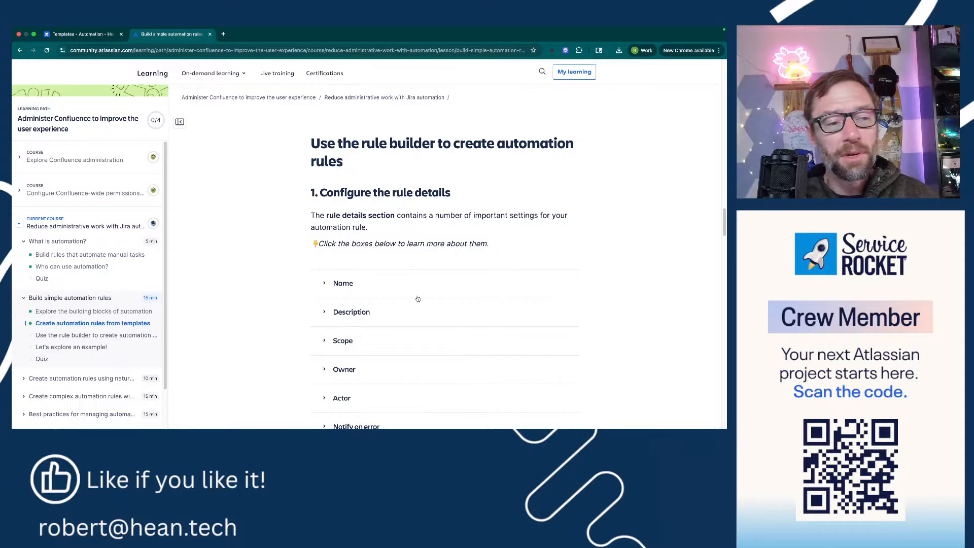
scroll(361, 238, up, 5)
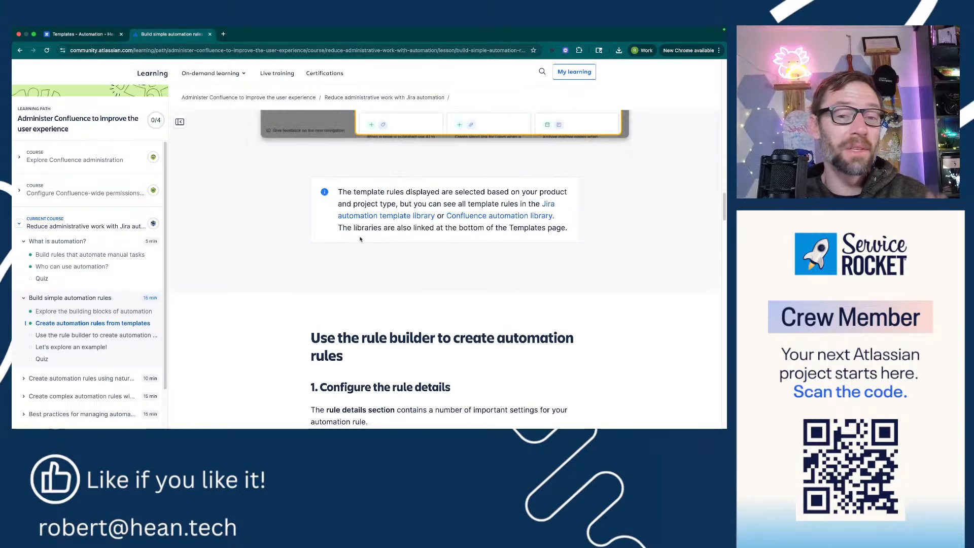
- Read the lesson section "Use the rule builder to create automation rules" through its "Configure the rule details" list of settings
scroll(360, 238, down, 4)
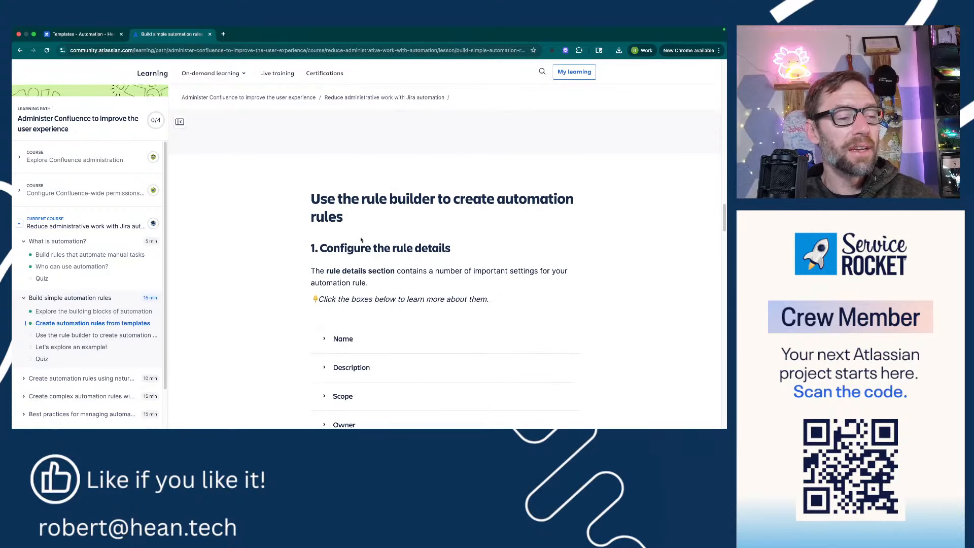
scroll(361, 240, up, 1)
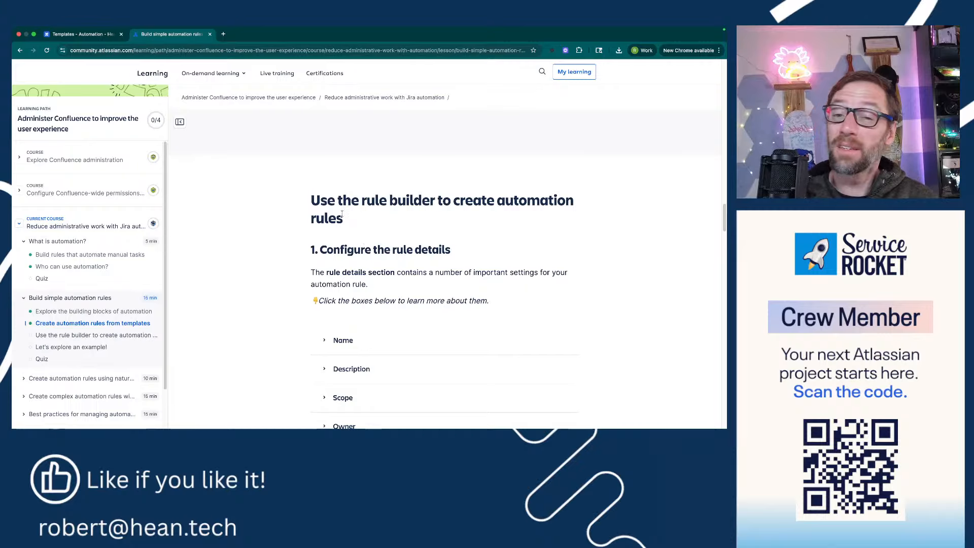
drag(311, 204, 363, 219)
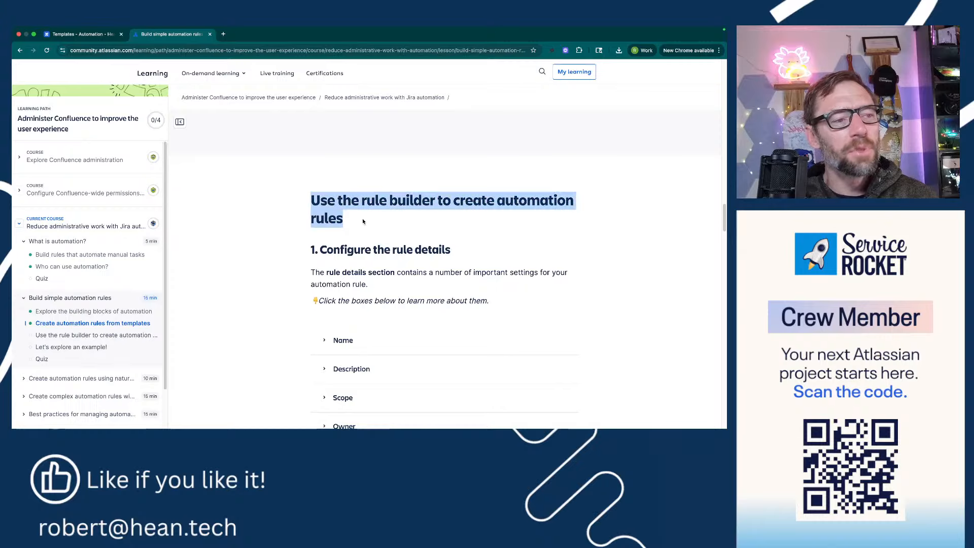
click(365, 226)
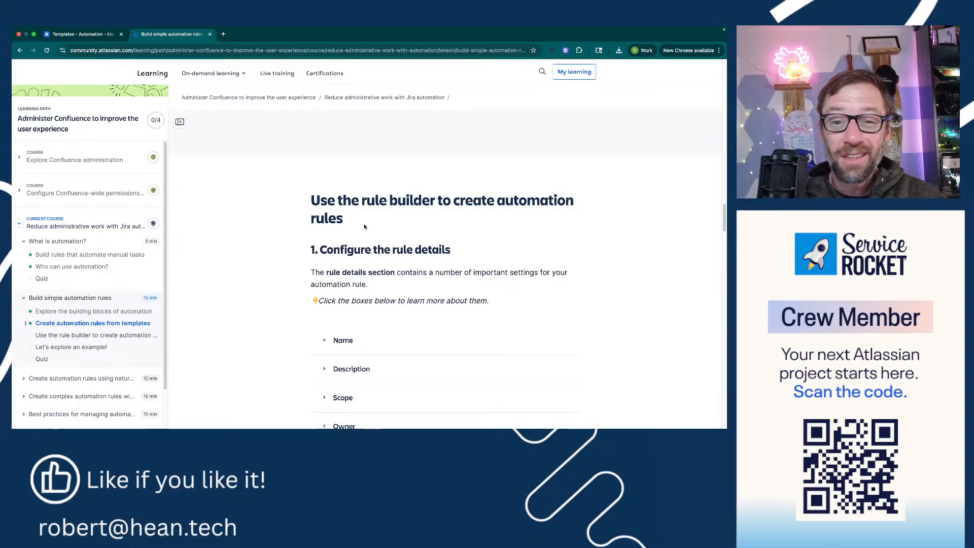
scroll(364, 226, down, 3)
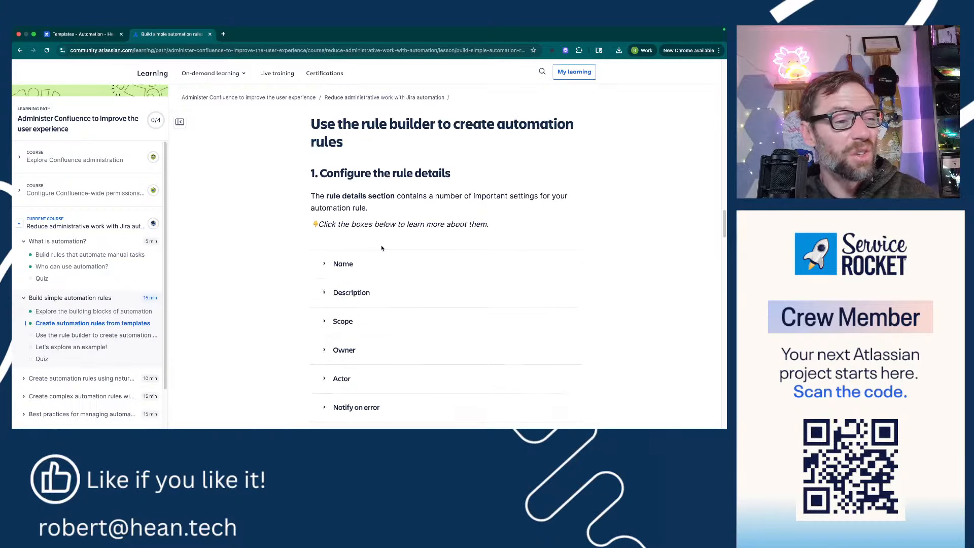
scroll(382, 248, down, 1)
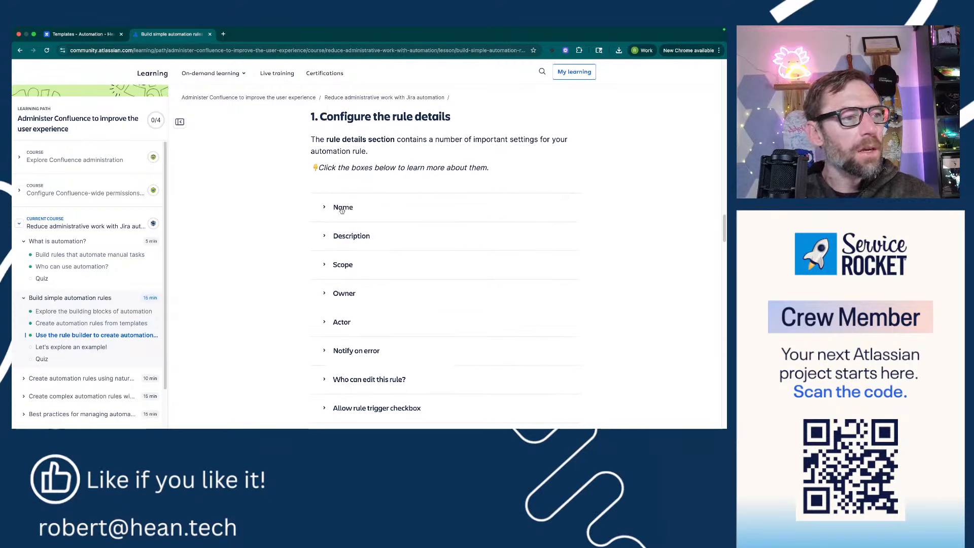
drag(311, 111, 398, 182)
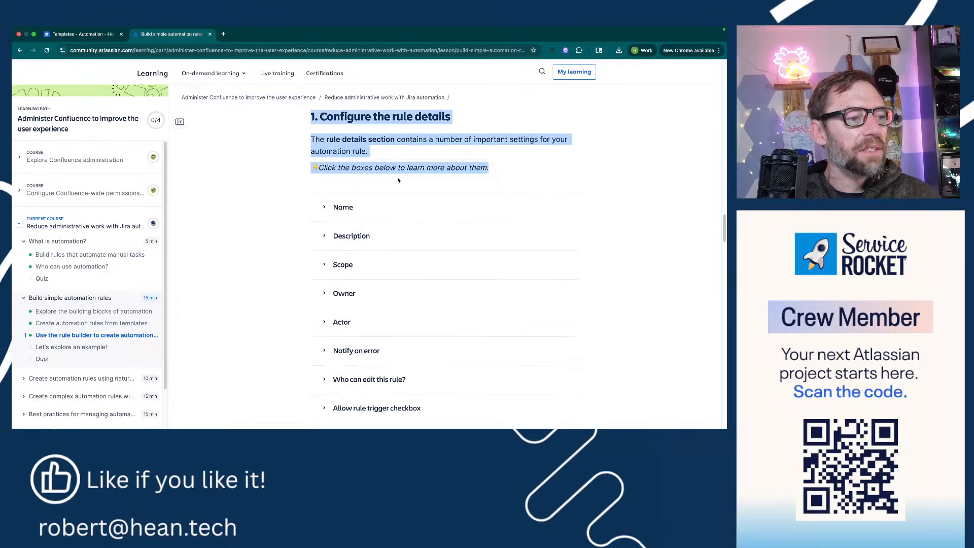
scroll(398, 181, down, 2)
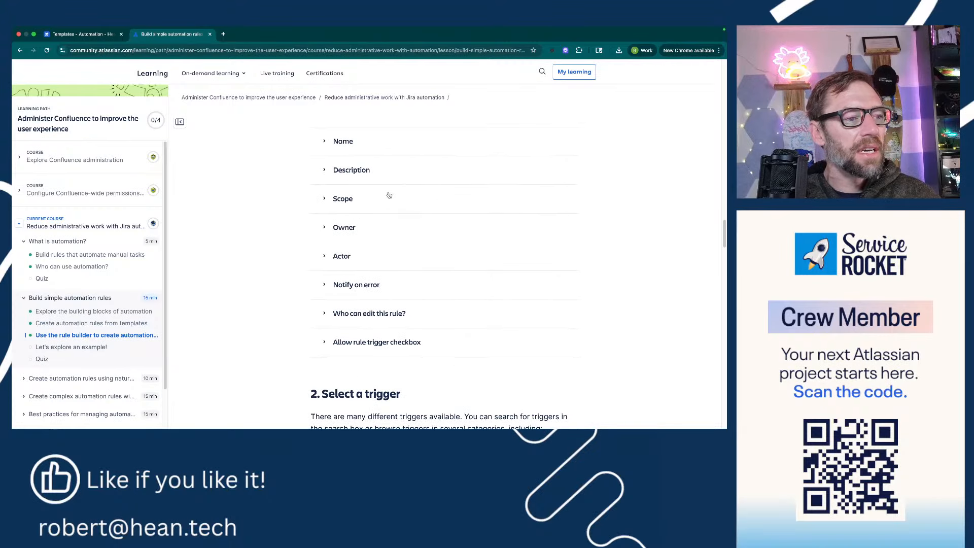
- Expand the Scope entry to read its definition, and switch to the Confluence automation page to look at the current space
click(325, 203)
scroll(325, 205, down, 1)
scroll(320, 227, up, 1)
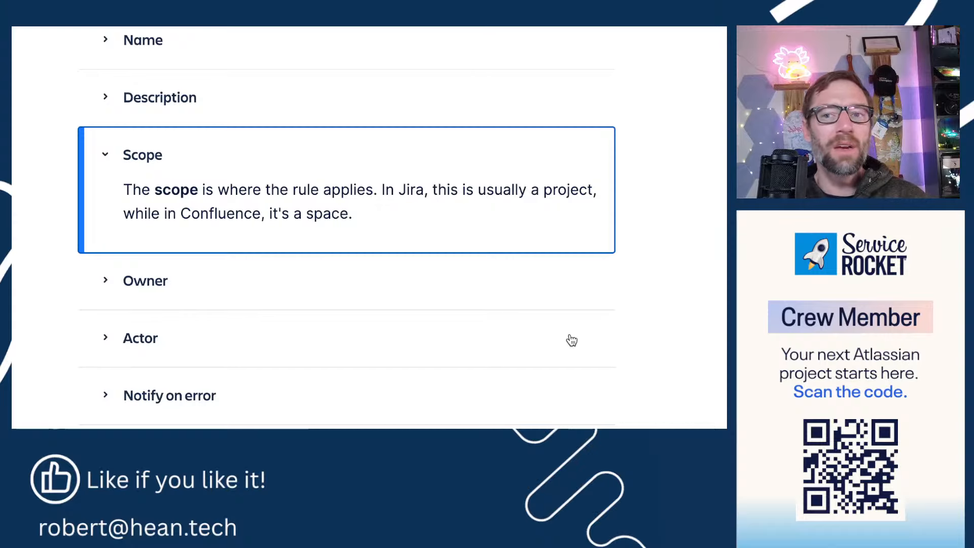
click(197, 468)
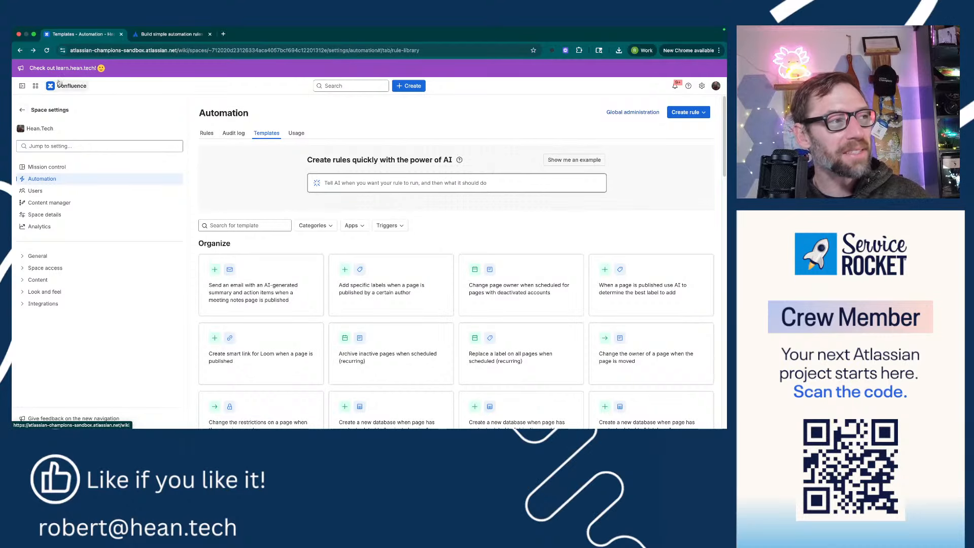
- Return to the "Build simple automation rules" lesson and expand the Owner entry to read its definition
click(162, 34)
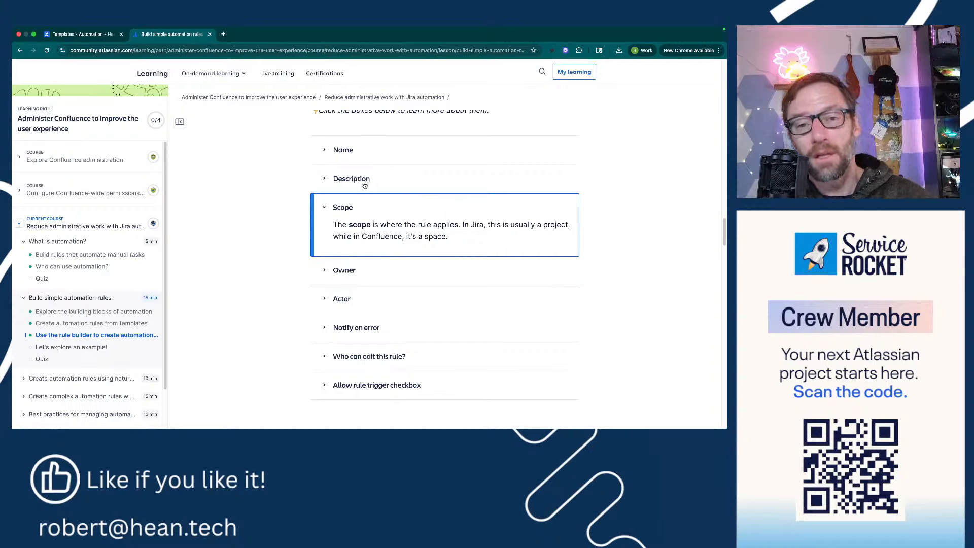
scroll(364, 186, down, 1)
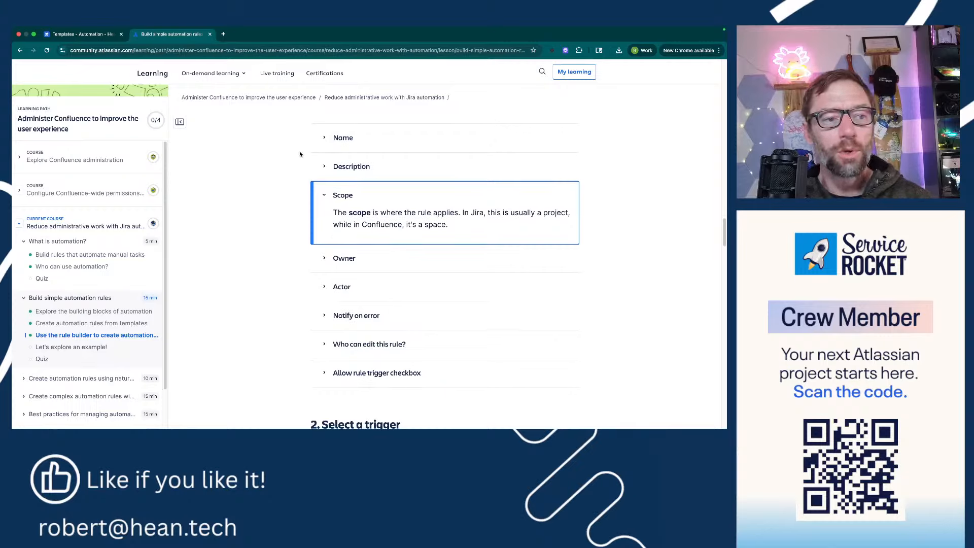
scroll(358, 236, down, 1)
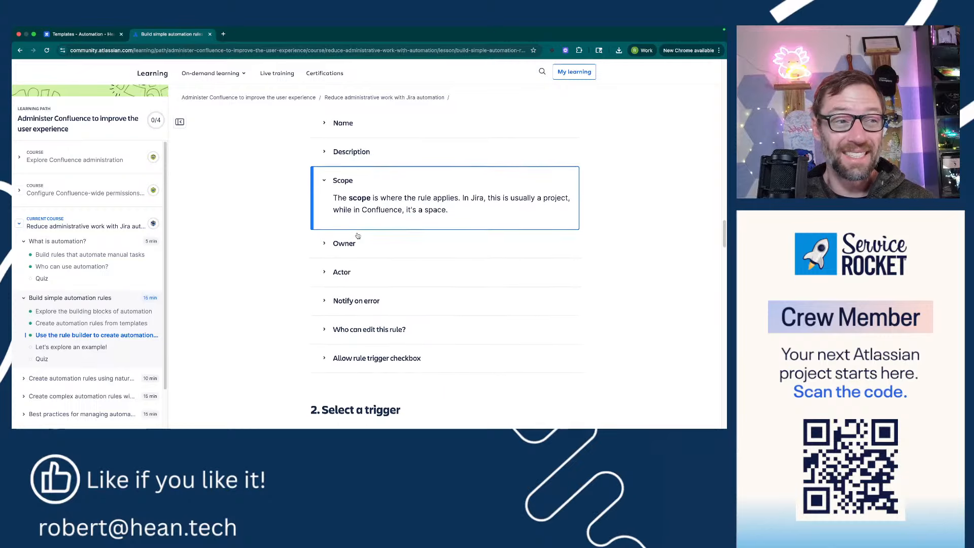
click(355, 242)
scroll(355, 242, up, 2)
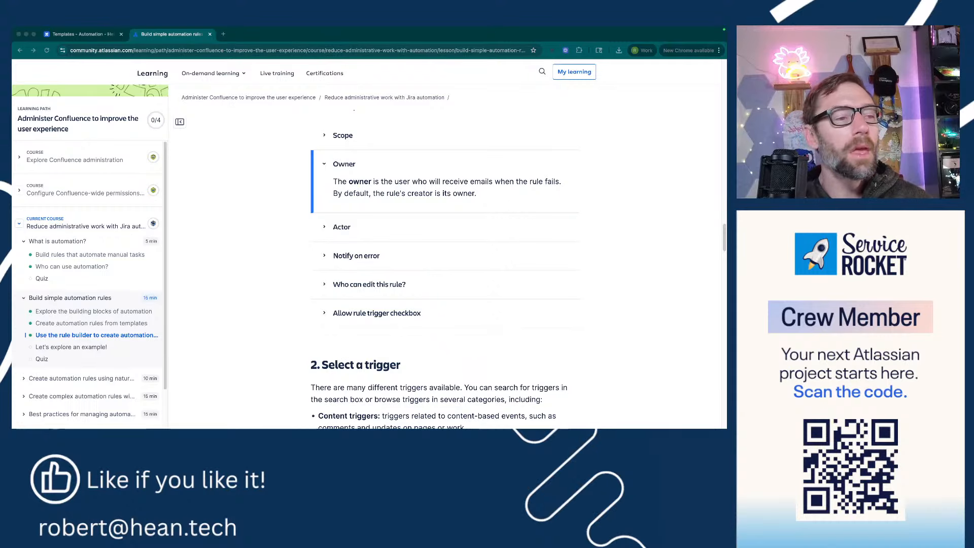
- Expand the Actor entry and read how the actor works, highlighting the passages about Jira and Confluence
click(394, 234)
scroll(375, 230, down, 2)
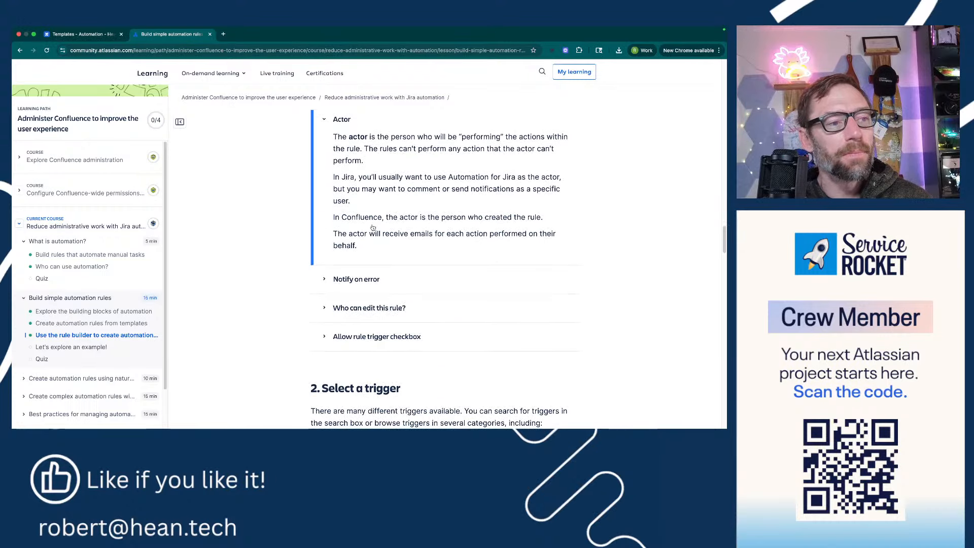
scroll(373, 228, up, 1)
scroll(373, 229, up, 1)
drag(333, 247, 546, 249)
click(547, 250)
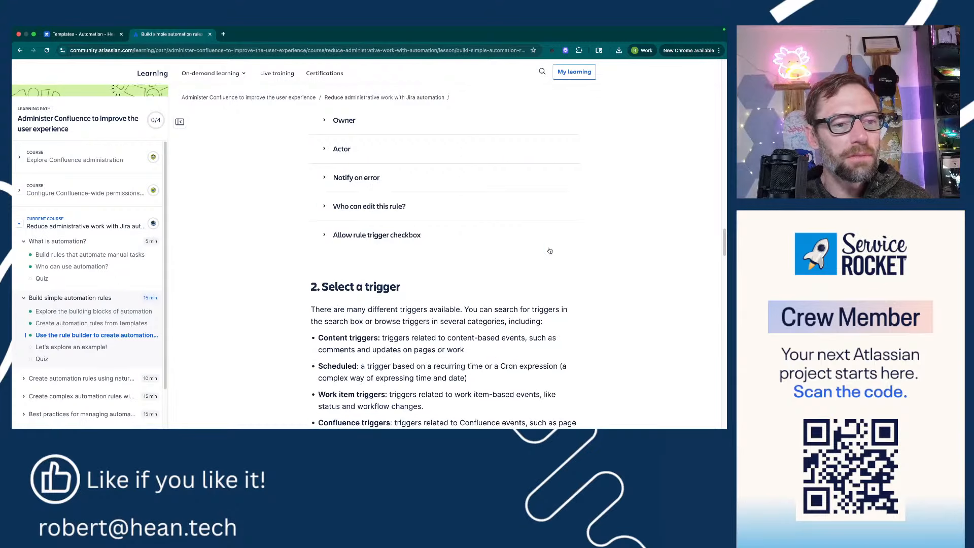
click(406, 152)
scroll(458, 227, up, 1)
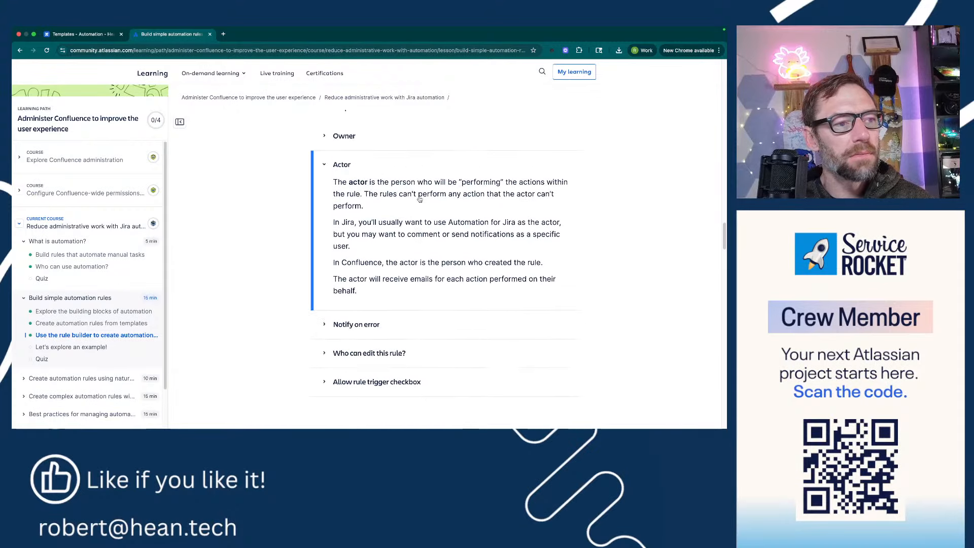
scroll(536, 243, down, 1)
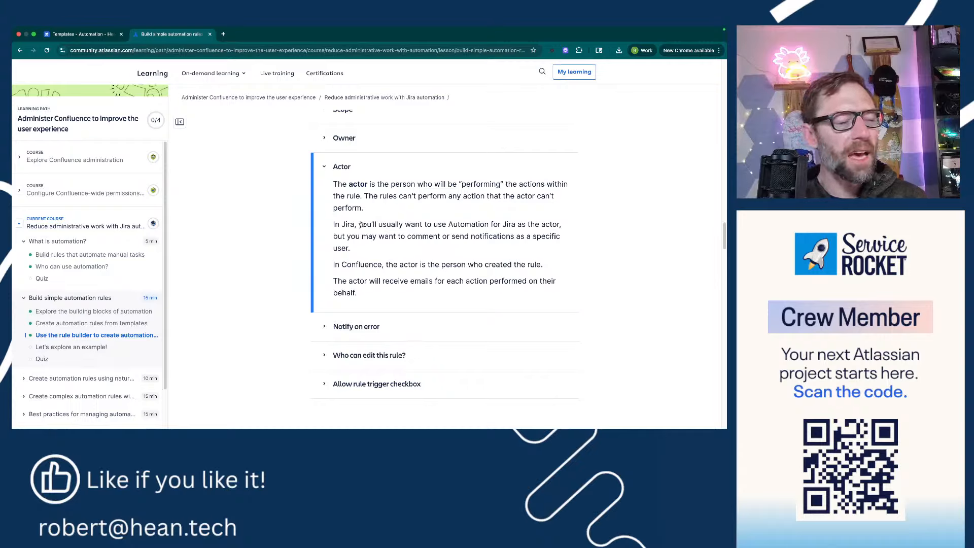
drag(362, 225, 557, 229)
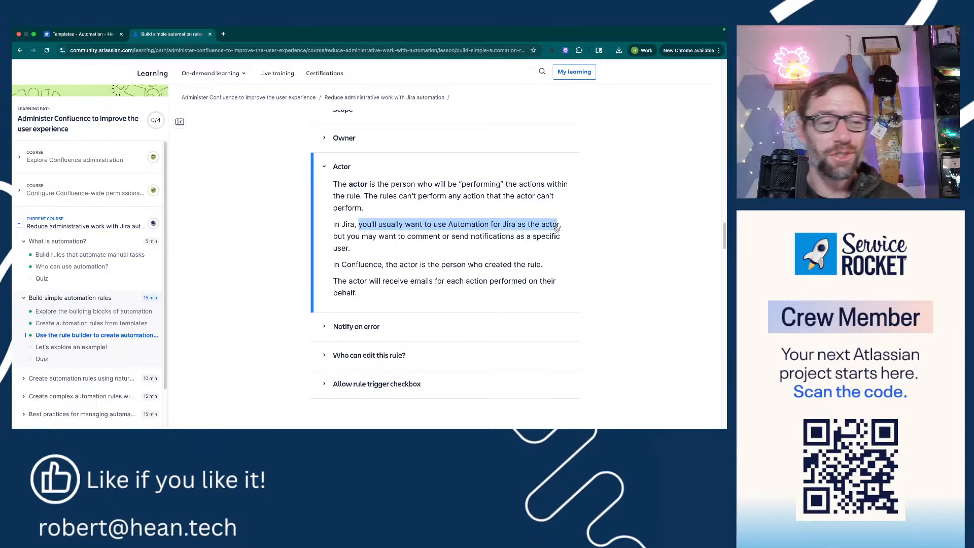
drag(557, 229, 535, 226)
drag(373, 266, 507, 266)
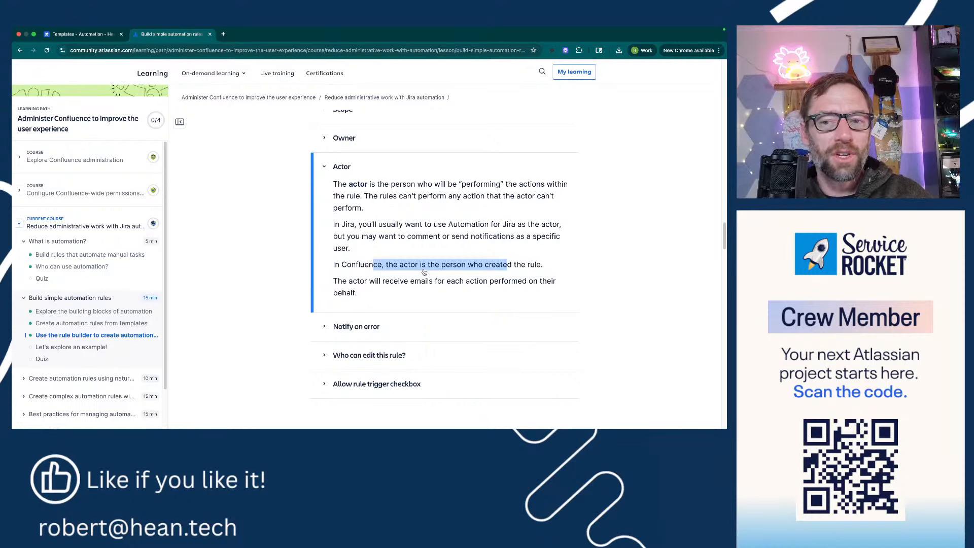
- Switch to Confluence, open the "Create weekly notes" automation rule with its unsaved changes, and bring up its owner and actor settings
click(78, 34)
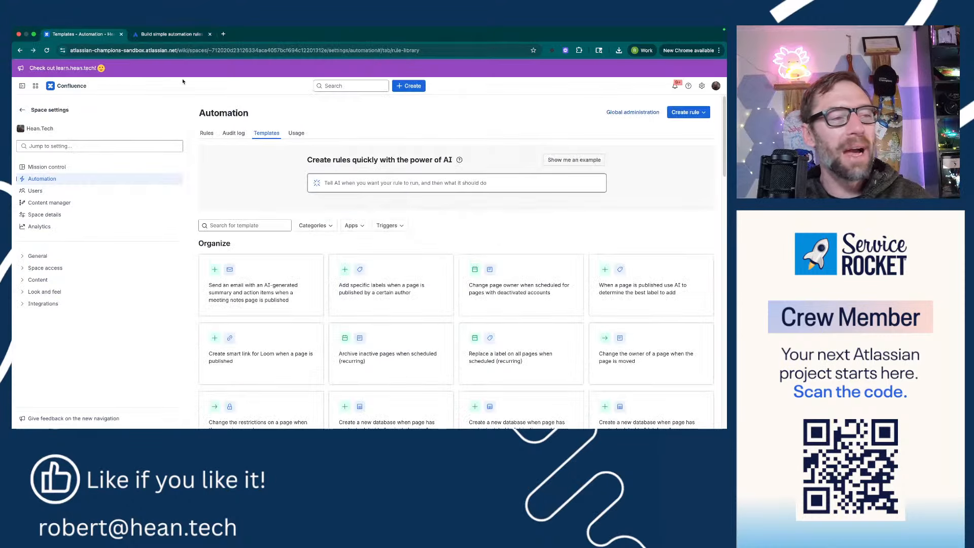
click(206, 134)
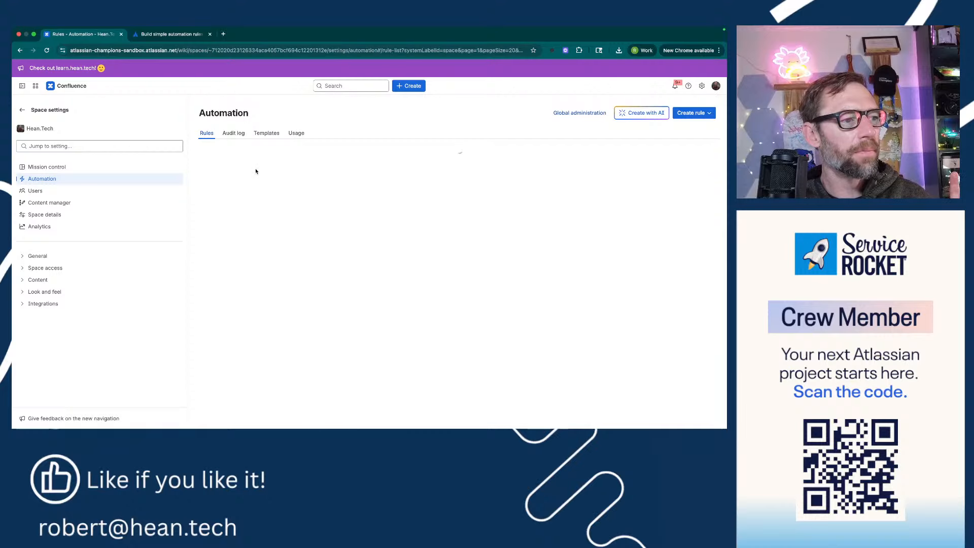
click(226, 180)
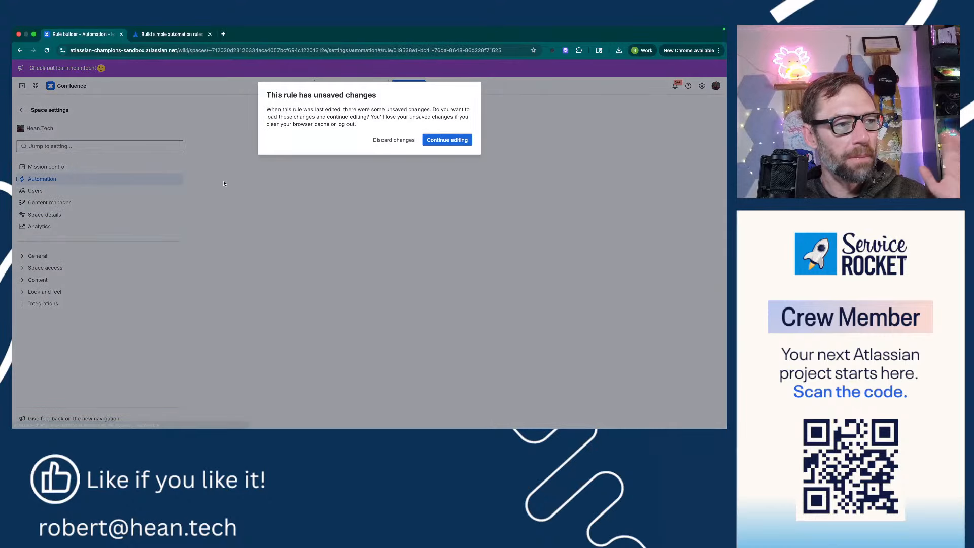
click(432, 140)
scroll(599, 315, down, 2)
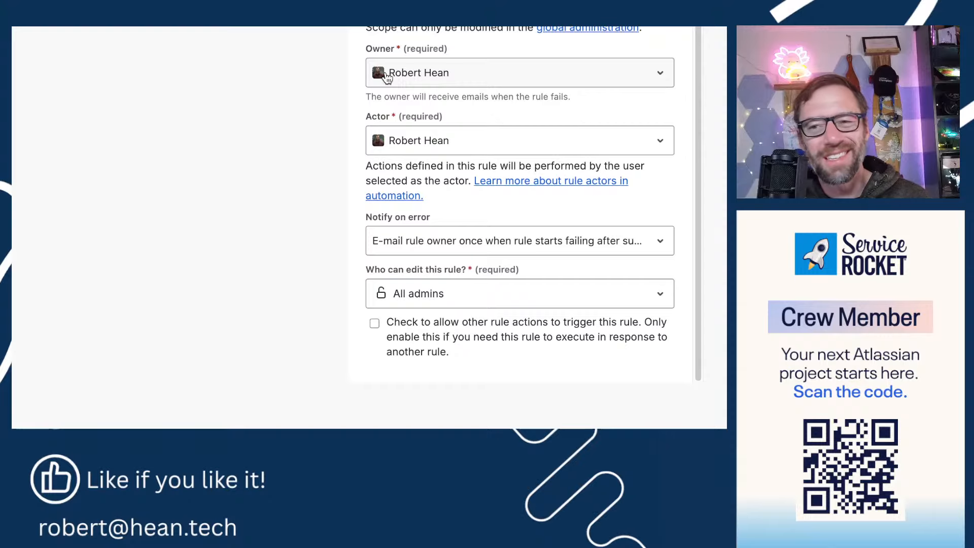
- Examine the users offered for the rule's Actor and the note on who performs its actions, leaving the selection as is
click(413, 145)
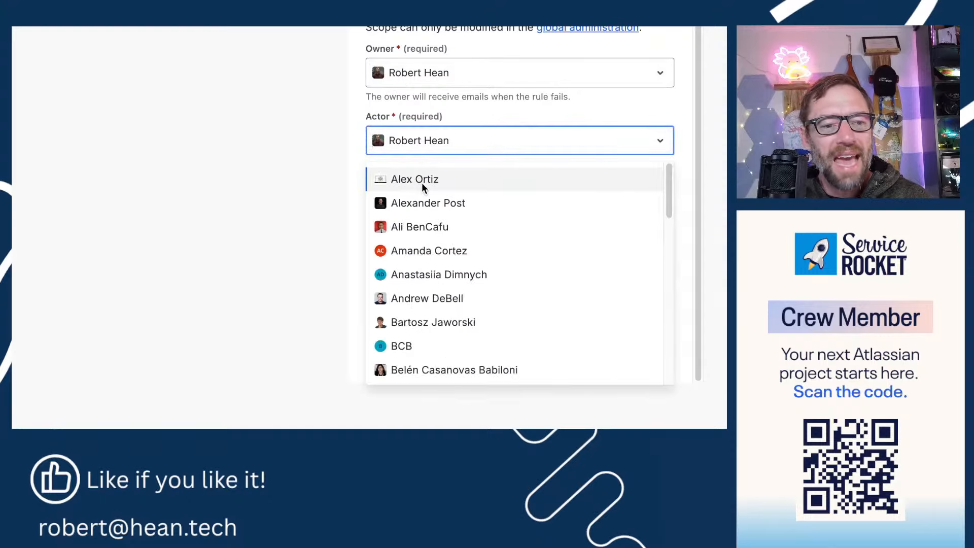
click(416, 146)
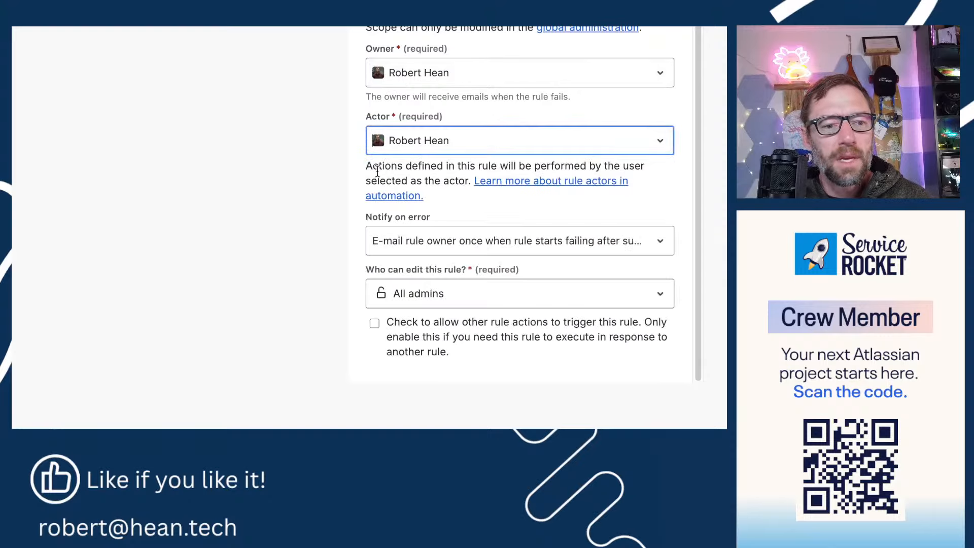
drag(377, 167, 473, 184)
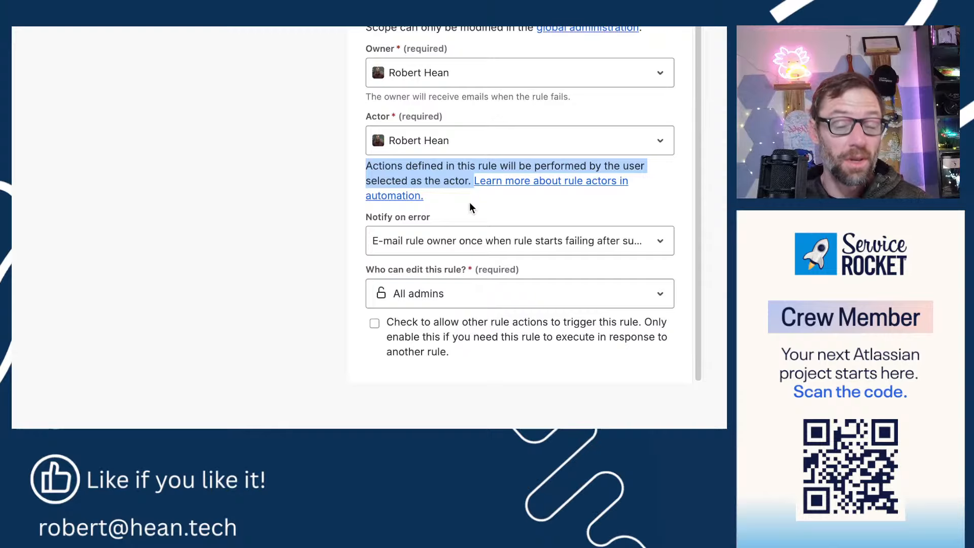
click(513, 150)
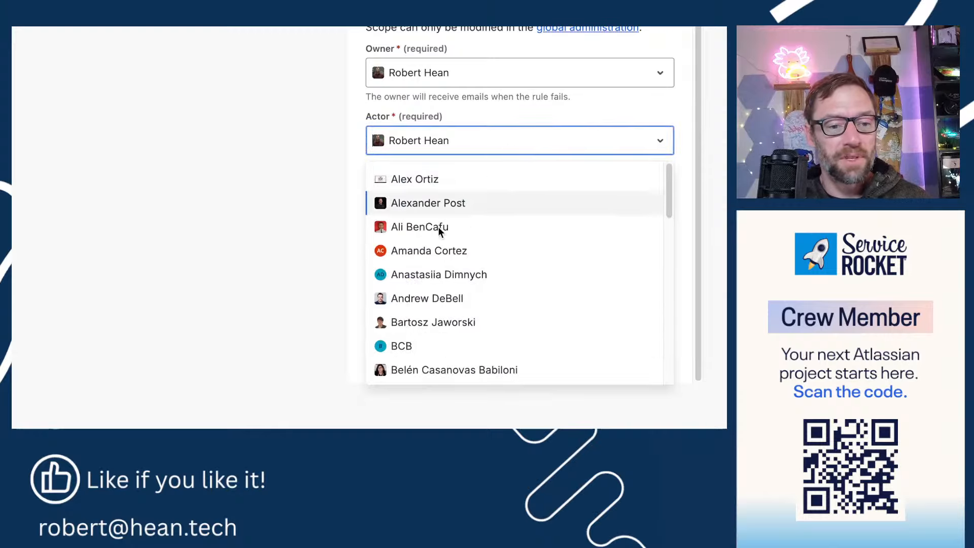
click(501, 101)
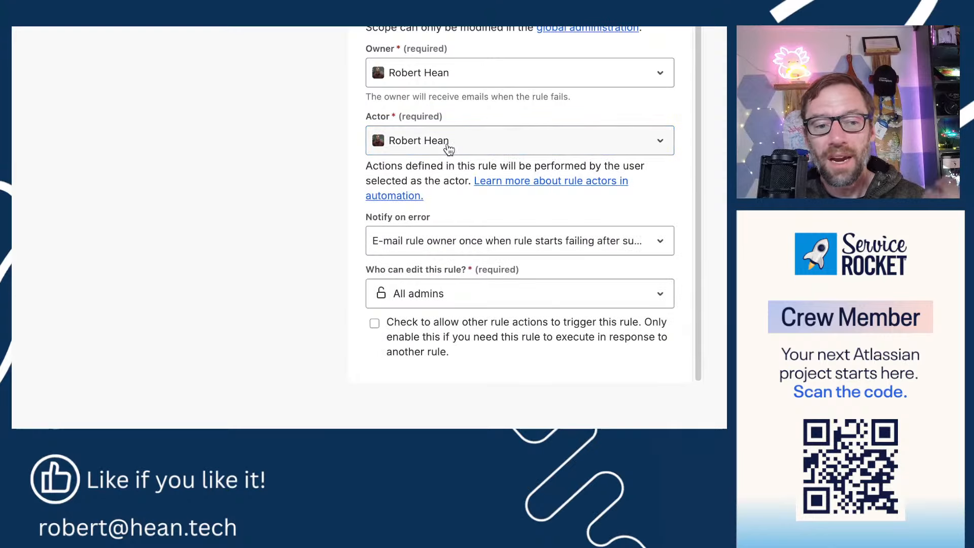
click(426, 148)
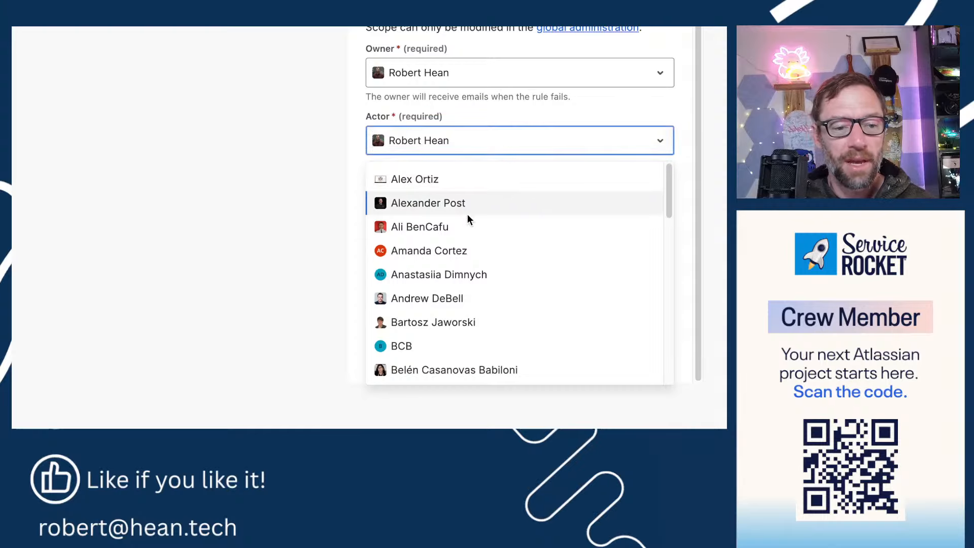
click(478, 115)
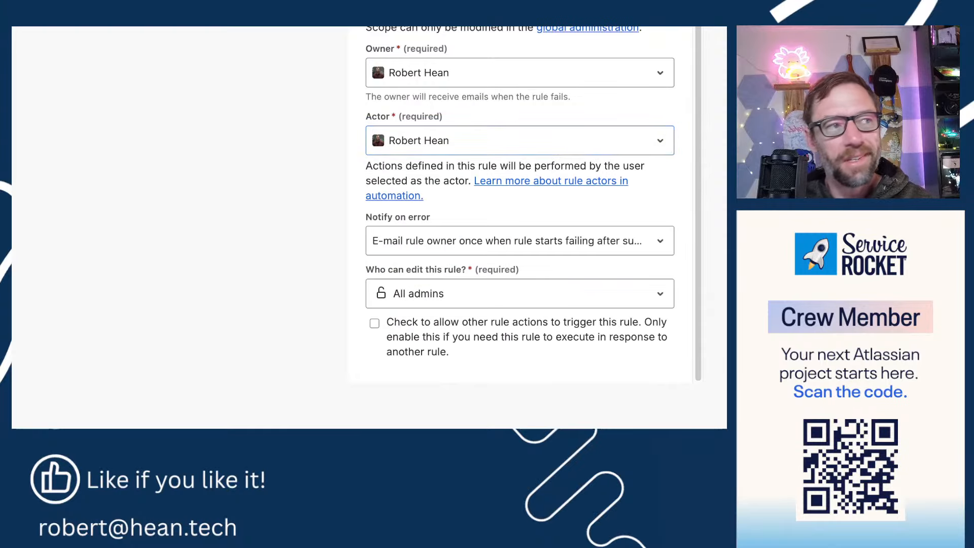
- Recheck the lesson's Actor explanation, and review the rule's "Notify on error" options back in Confluence without changing the setting
click(163, 35)
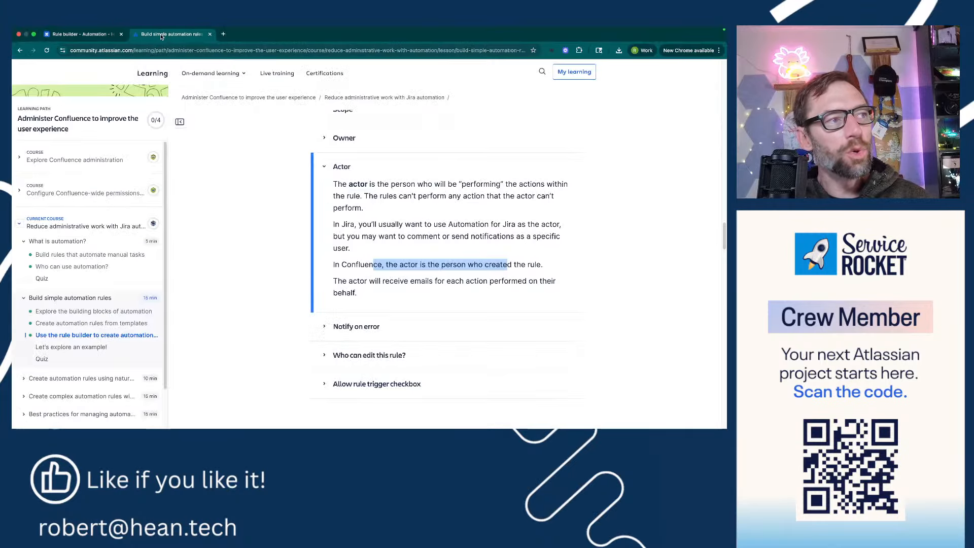
scroll(226, 107, down, 1)
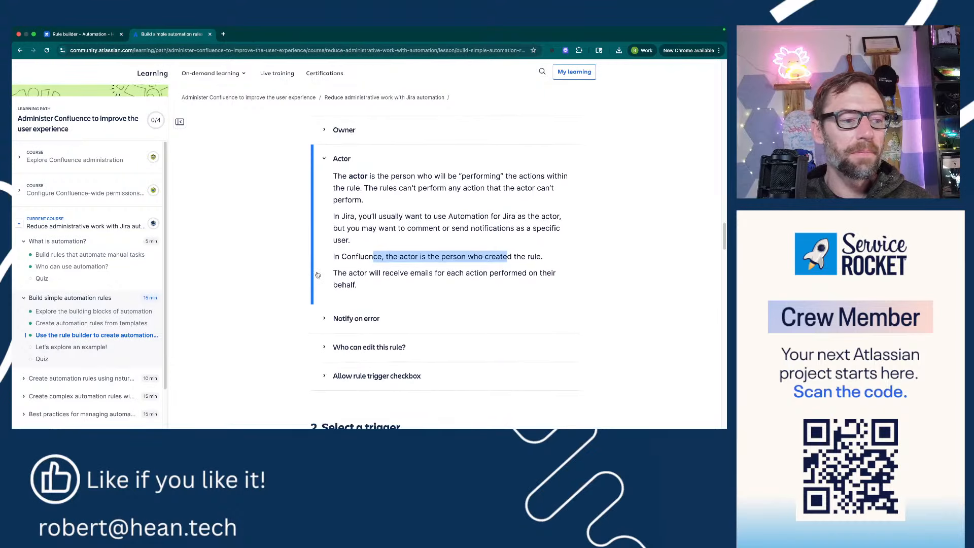
click(92, 36)
click(574, 332)
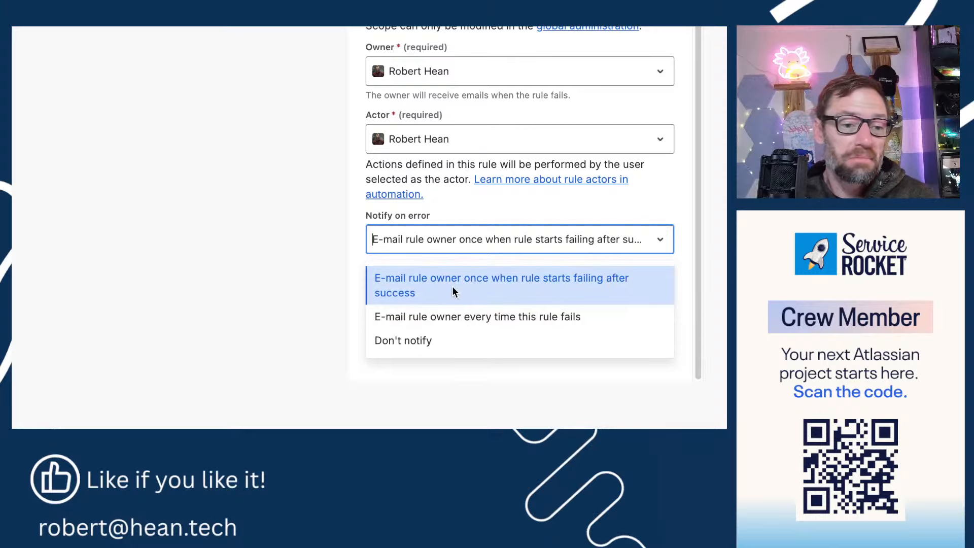
click(456, 211)
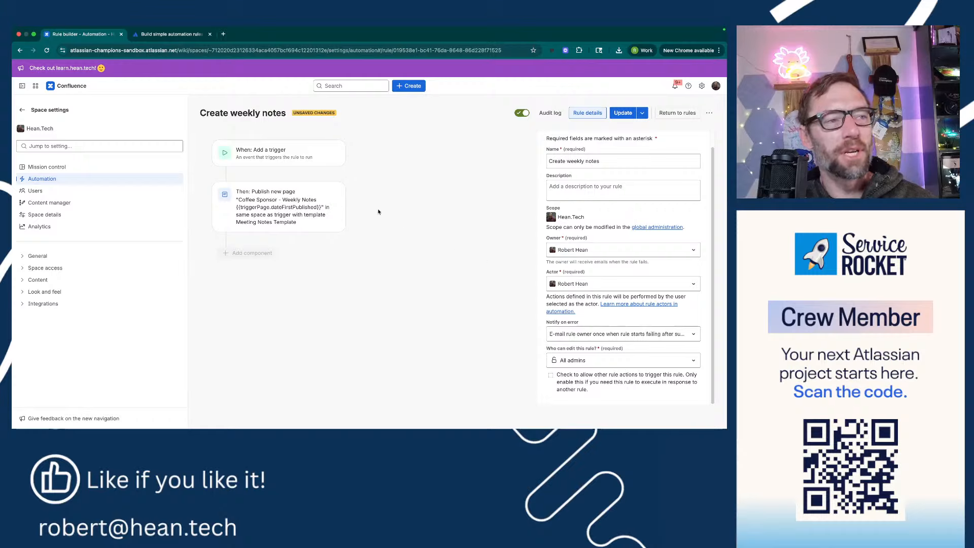
- Return to the Atlassian Learning lesson and read the "Select a trigger" section, highlighting its overview of trigger categories
click(170, 36)
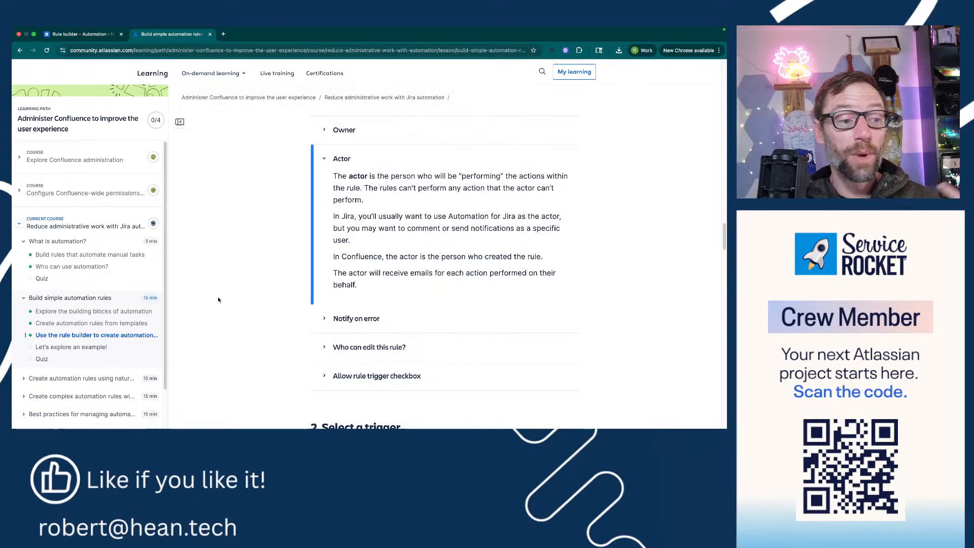
scroll(269, 290, down, 3)
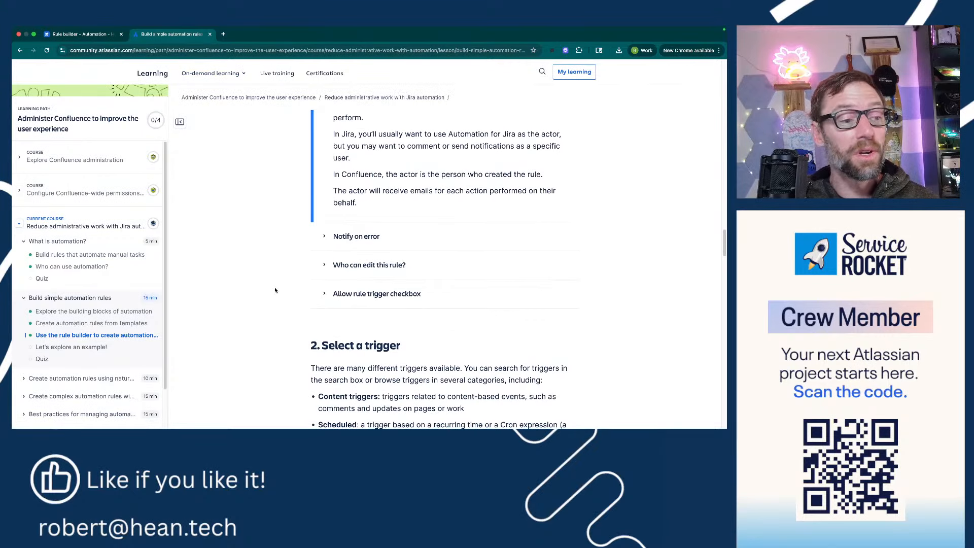
click(348, 246)
scroll(348, 246, down, 5)
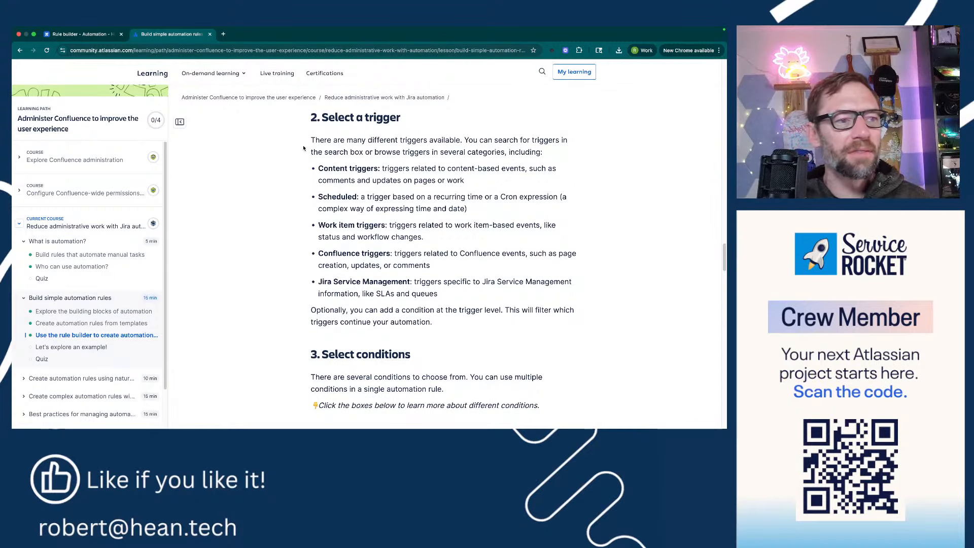
drag(306, 138, 468, 333)
click(467, 333)
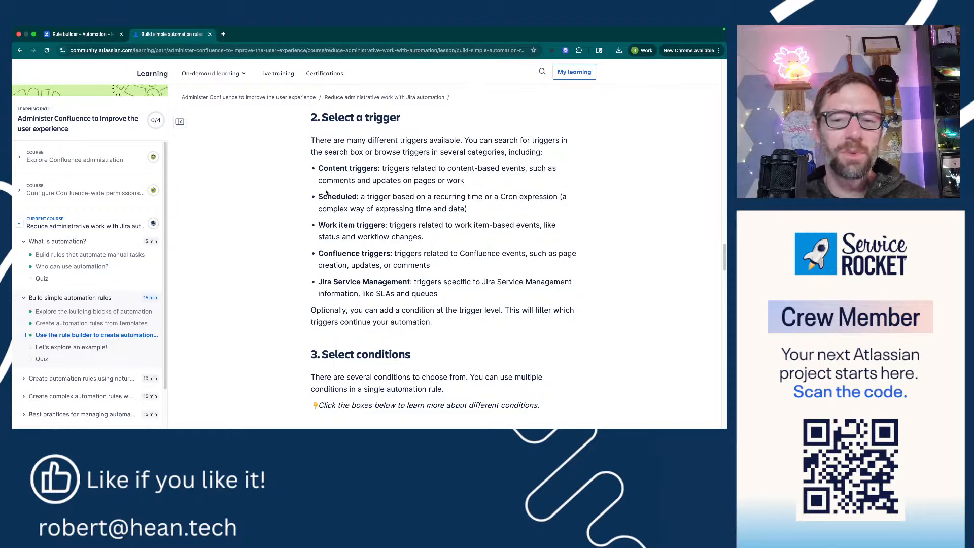
- Highlight the Scheduled and Confluence triggers descriptions in the lesson's trigger list while reading them
drag(318, 197, 480, 210)
click(480, 210)
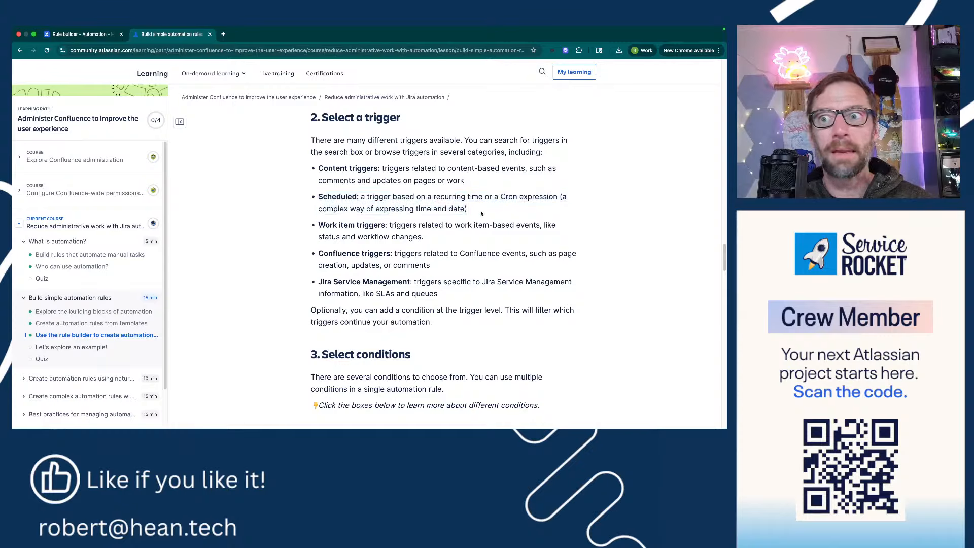
drag(480, 210, 313, 198)
click(313, 198)
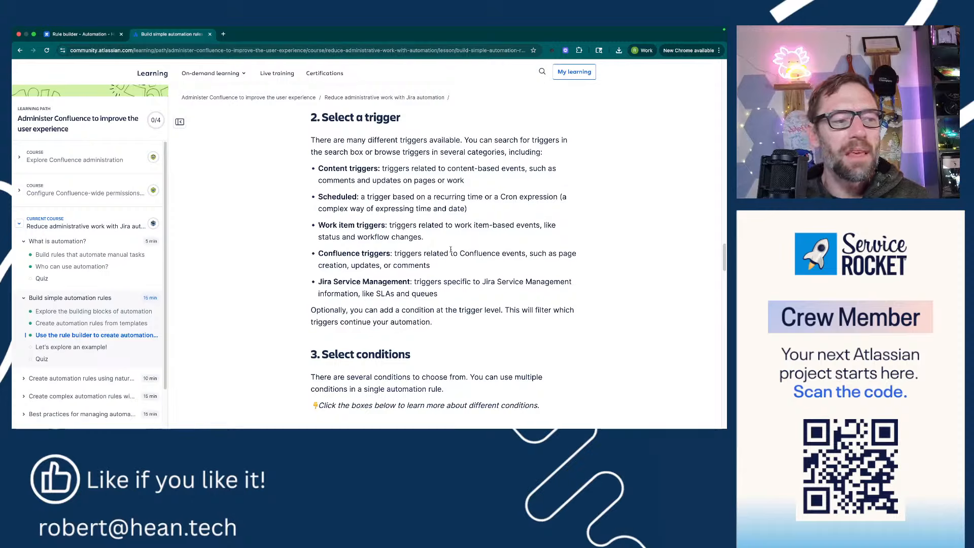
drag(368, 254, 446, 266)
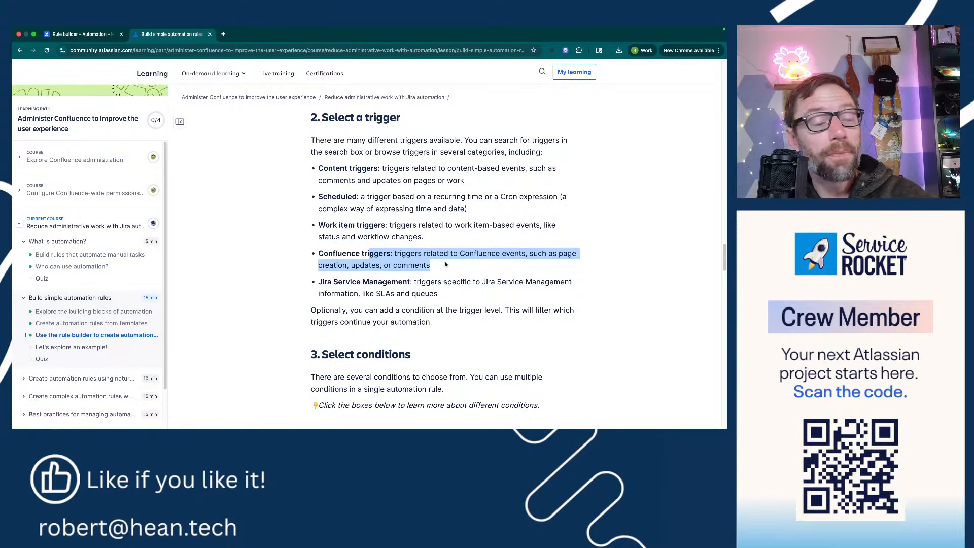
click(446, 264)
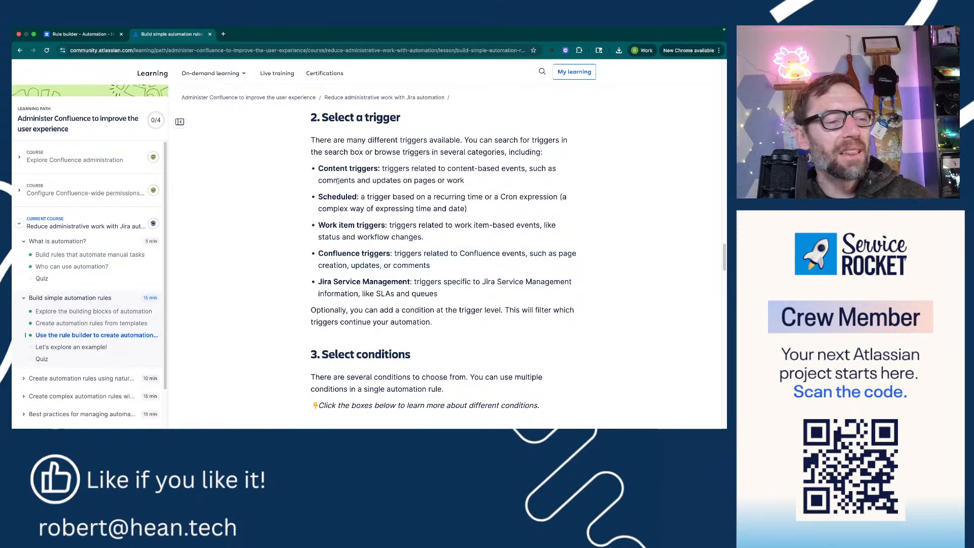
click(266, 492)
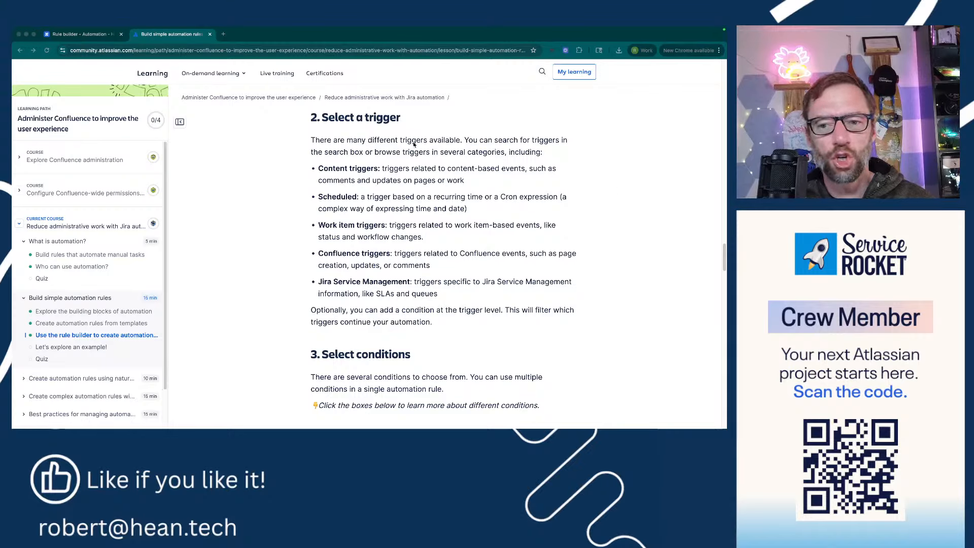
click(92, 34)
click(161, 34)
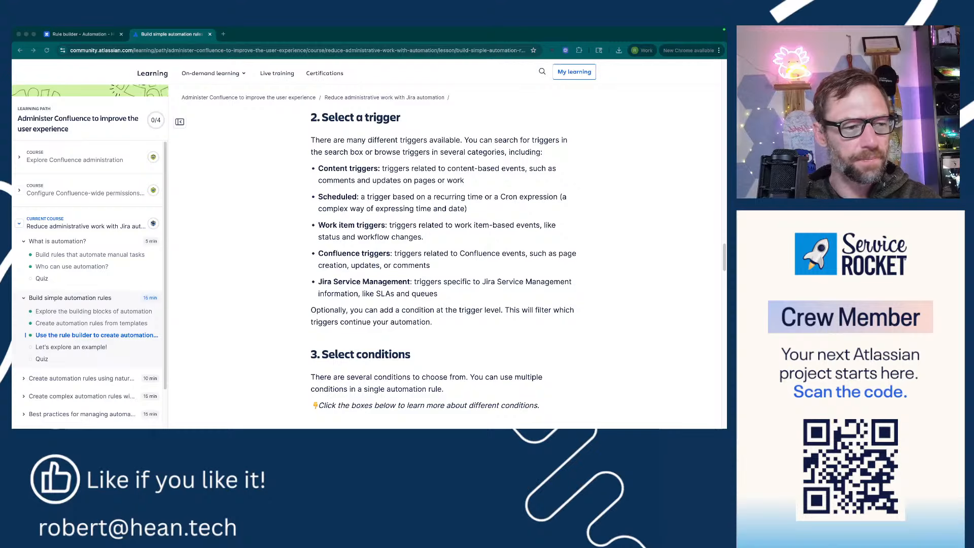
click(392, 225)
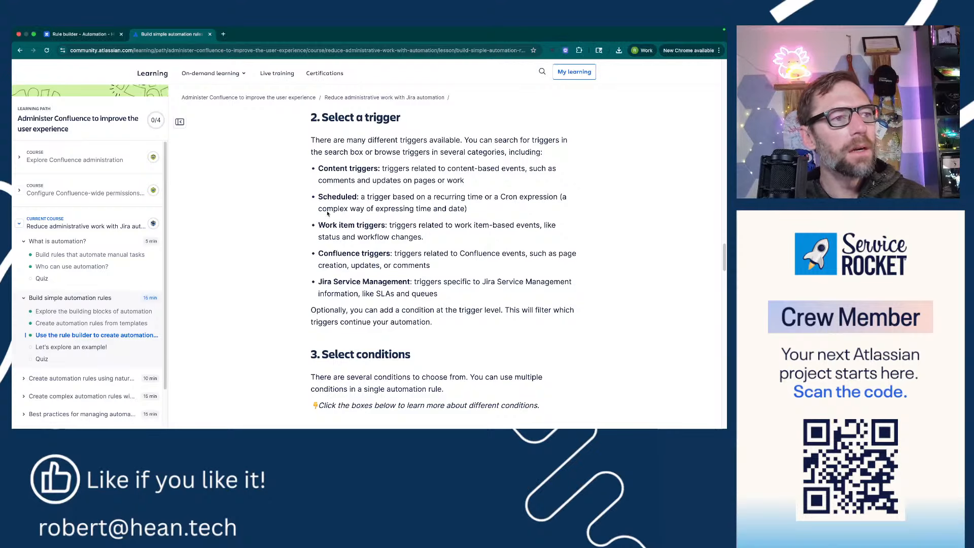
- Review the condition types listed in the lesson's "Select conditions" section
scroll(393, 226, down, 4)
scroll(393, 226, down, 1)
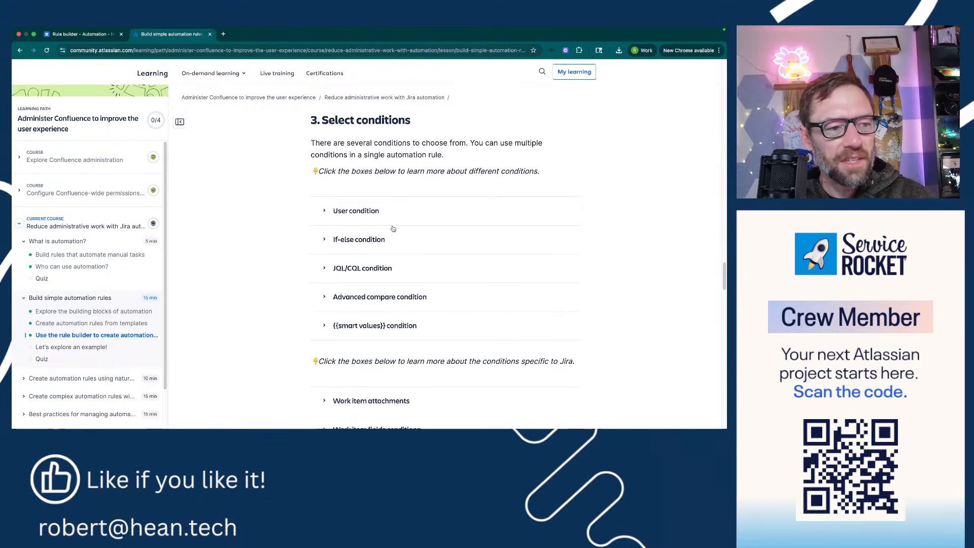
scroll(396, 231, down, 1)
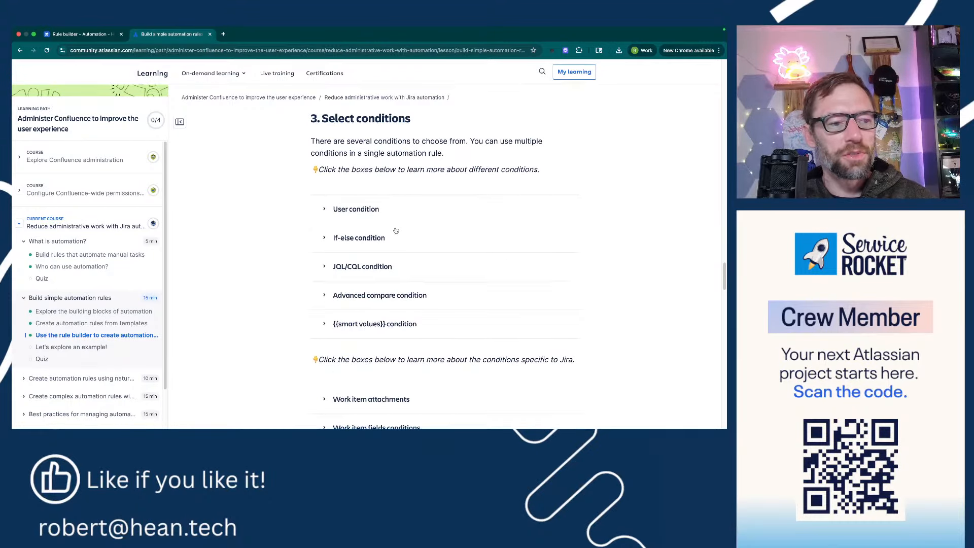
- In Confluence, insert a new component before the Publish new page action, review the condition types and the If block options, and back out
click(94, 36)
click(228, 179)
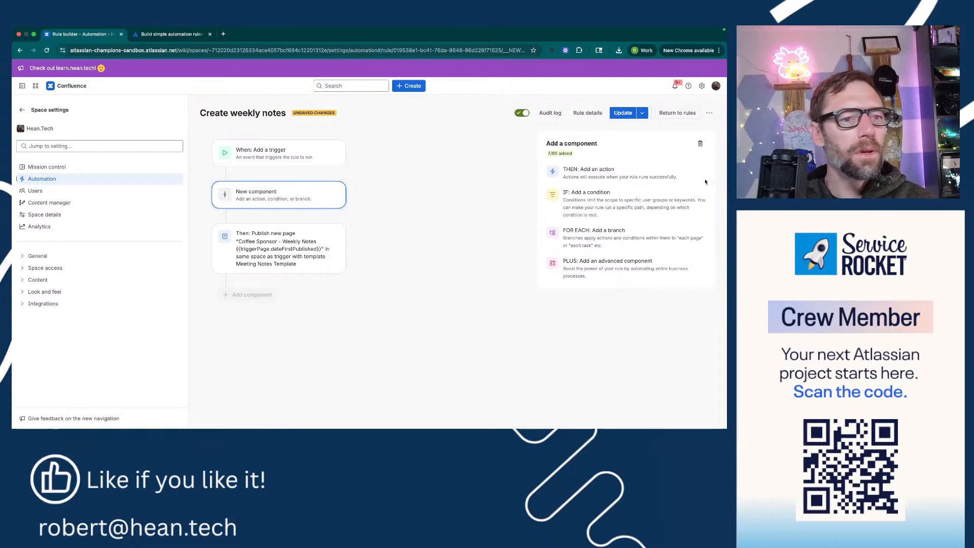
click(593, 203)
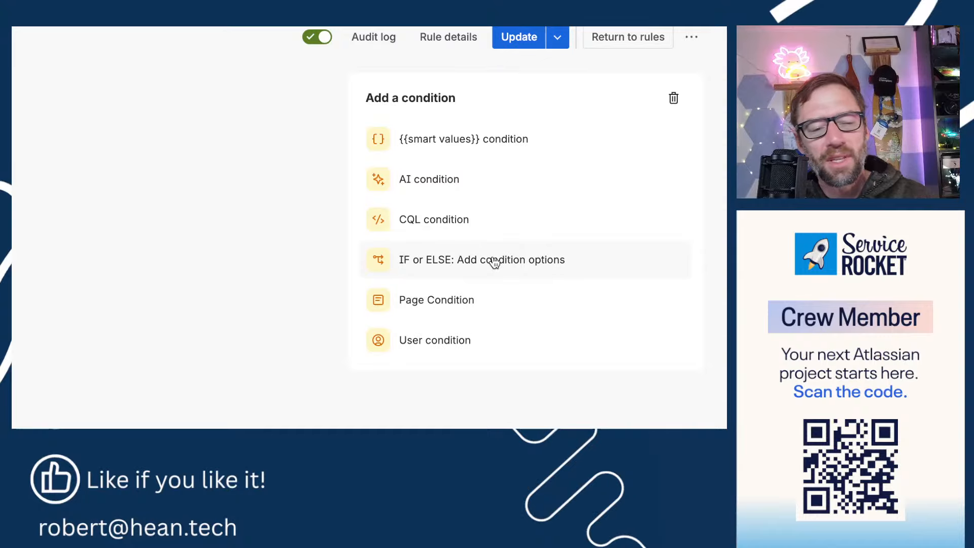
click(380, 263)
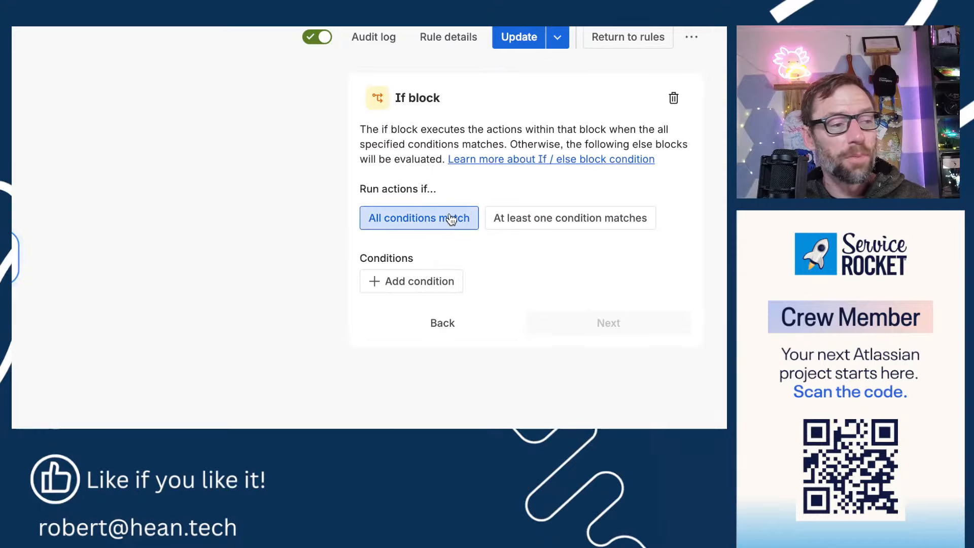
click(444, 321)
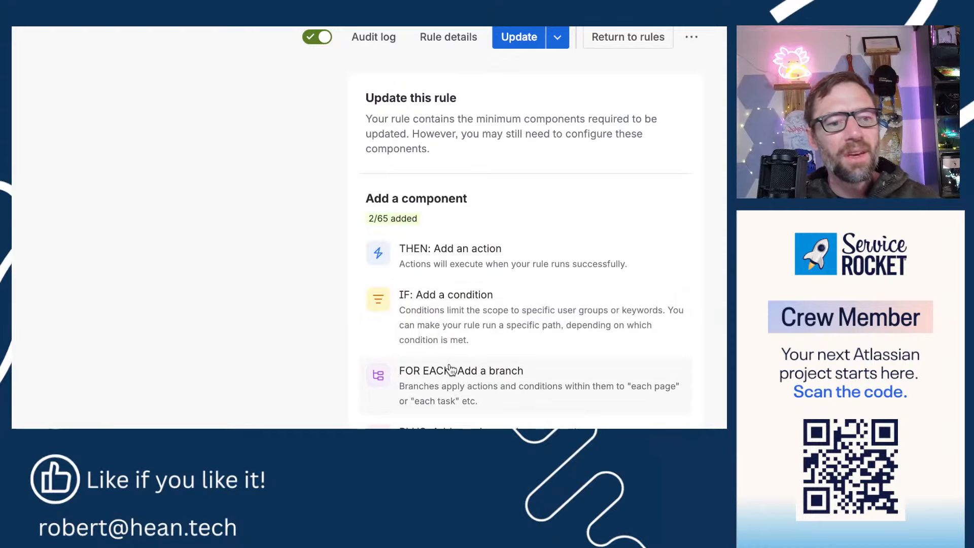
- Open a Page Condition for the rule, examine its title comparison options, and back out without adding it
click(454, 320)
click(452, 309)
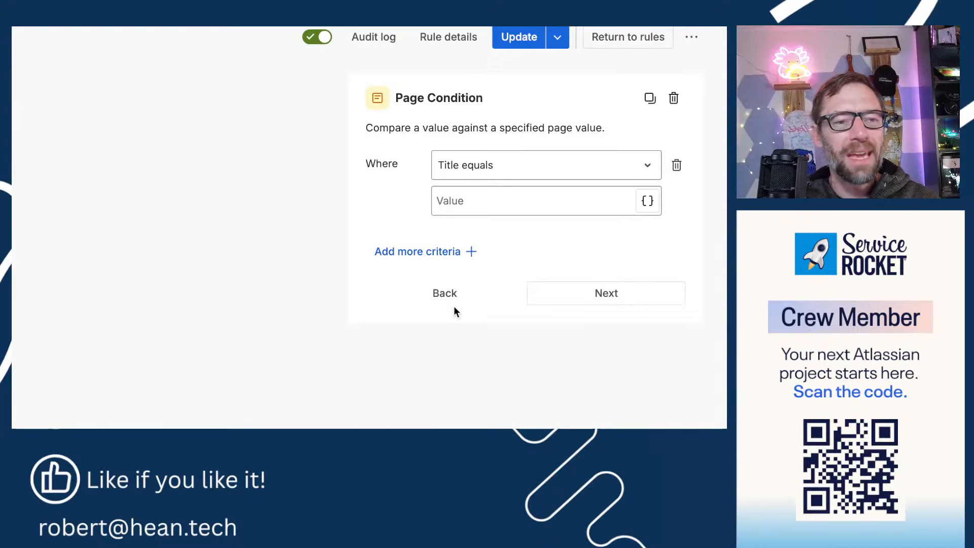
click(474, 164)
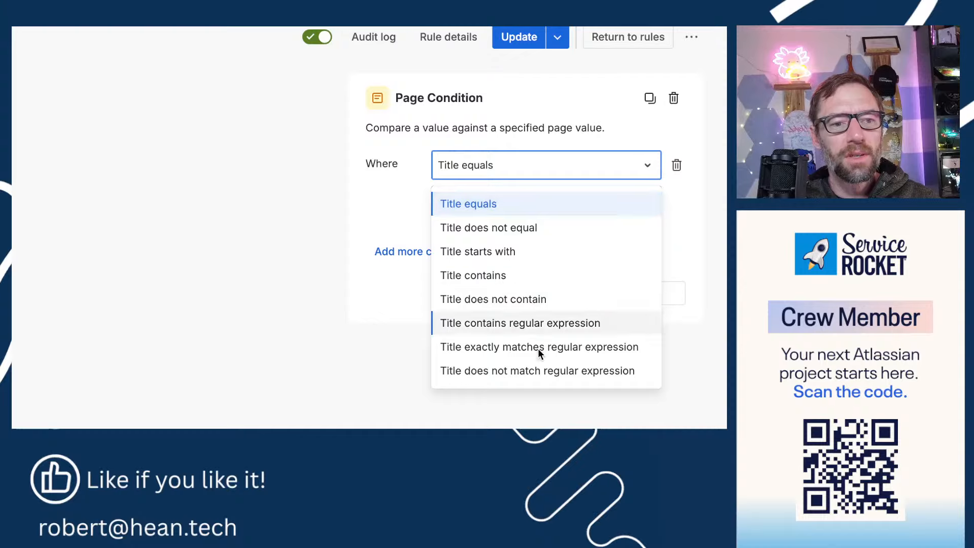
click(400, 191)
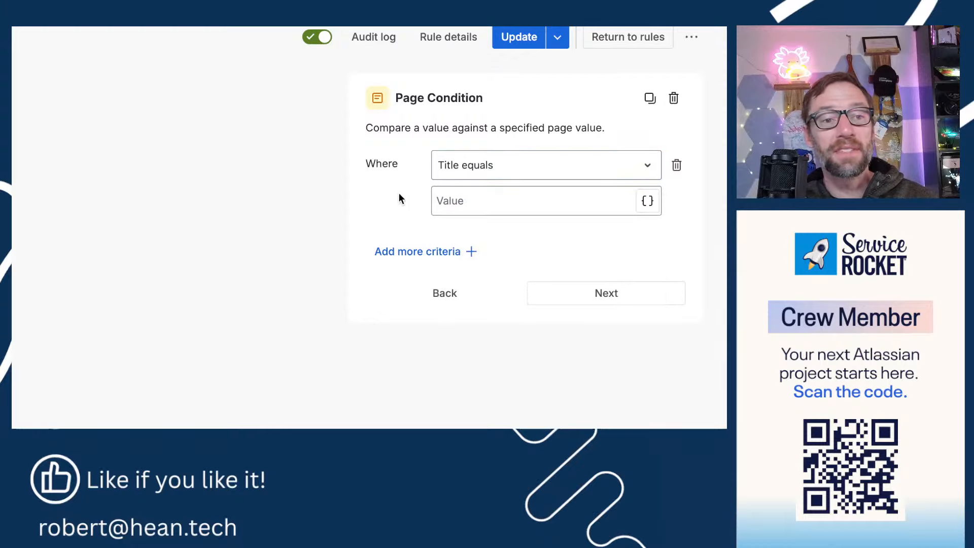
click(467, 292)
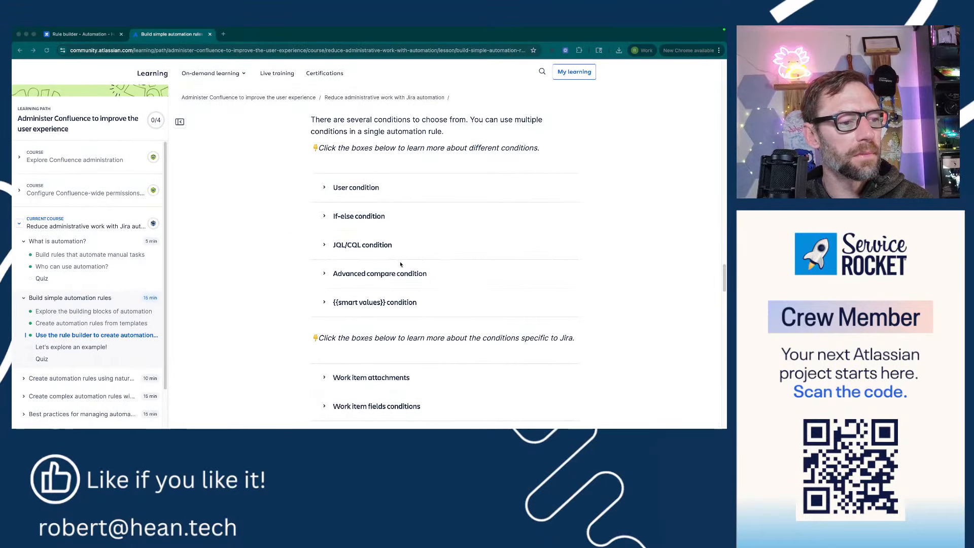
- Go through the Jira-specific conditions in the lesson and highlight the note about the order of conditions
scroll(332, 299, down, 3)
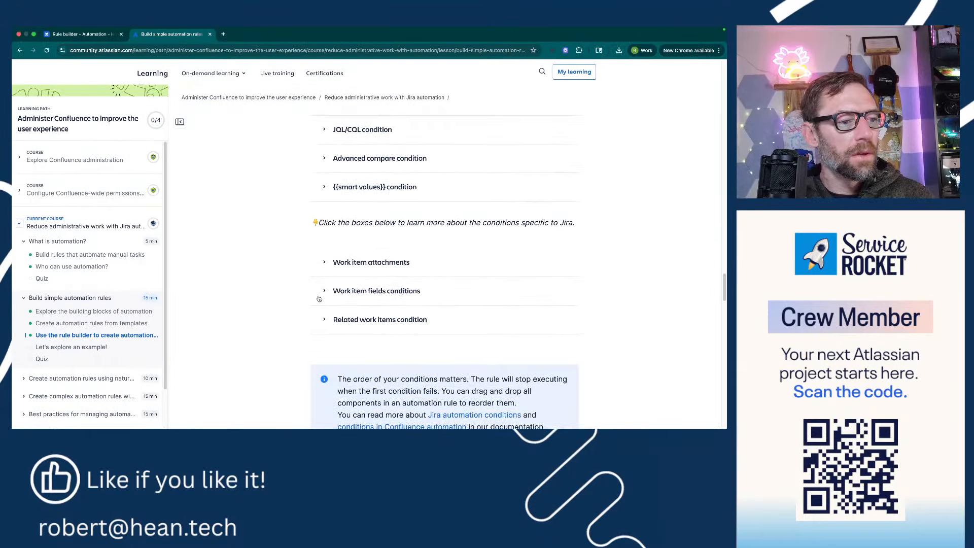
scroll(319, 298, down, 3)
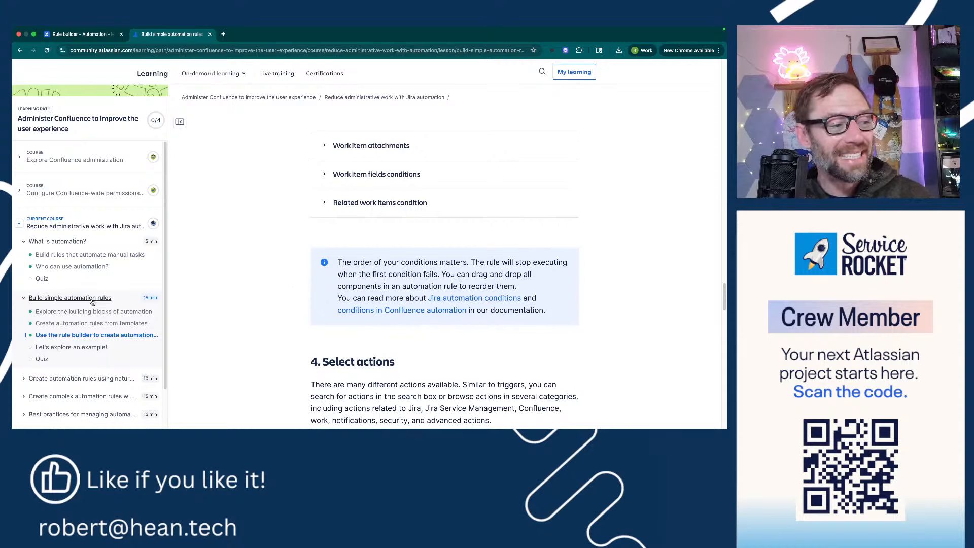
scroll(86, 307, down, 4)
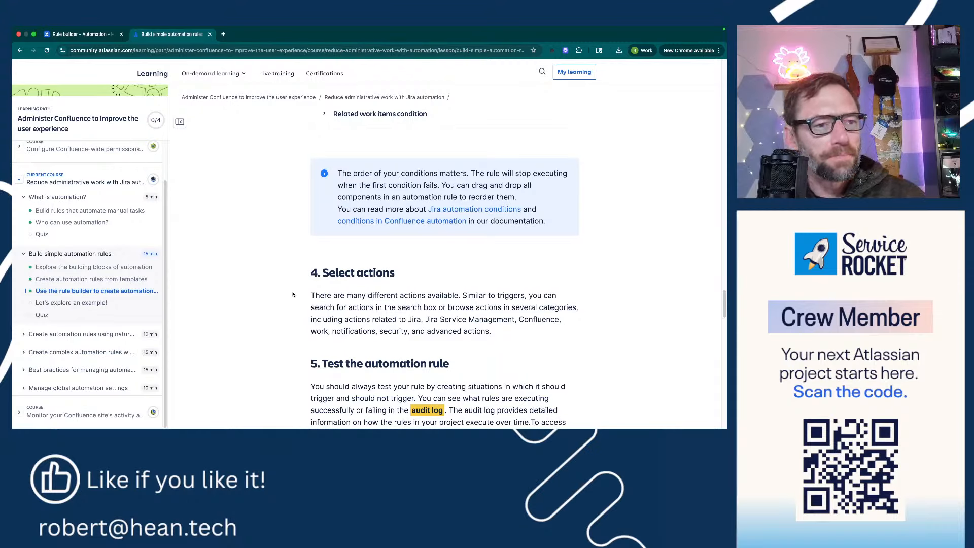
click(246, 457)
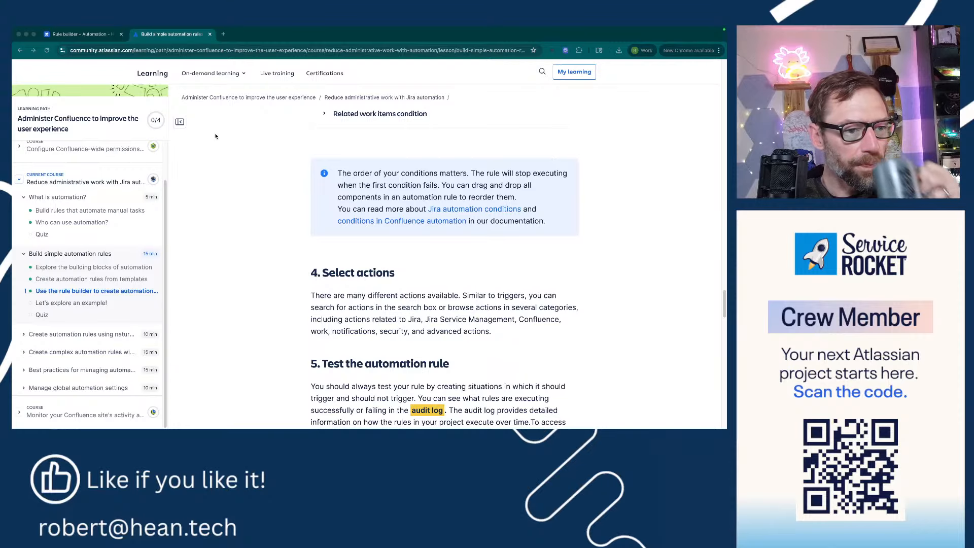
click(387, 189)
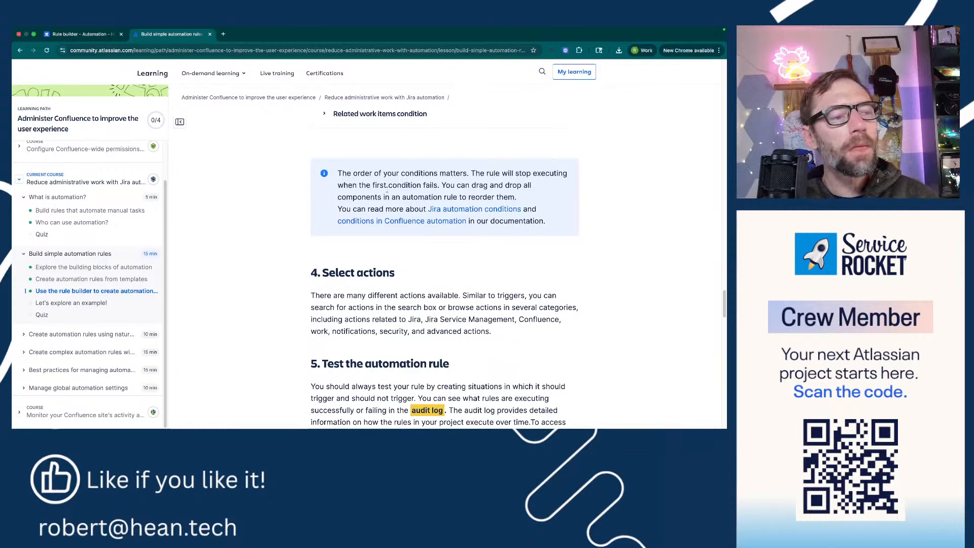
drag(339, 174, 560, 227)
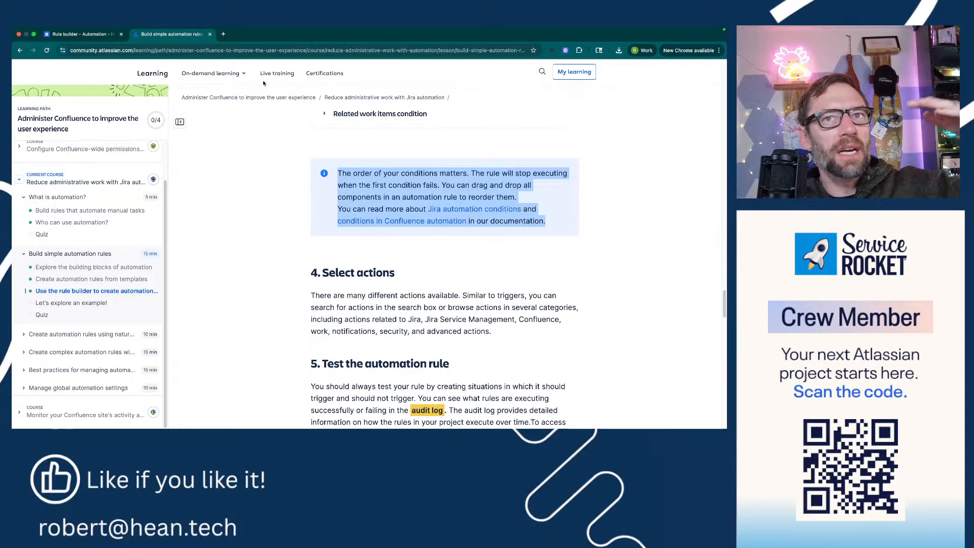
- Switch to the Confluence rule and try to reorder the Publish new page action by moving it toward the trigger
click(95, 35)
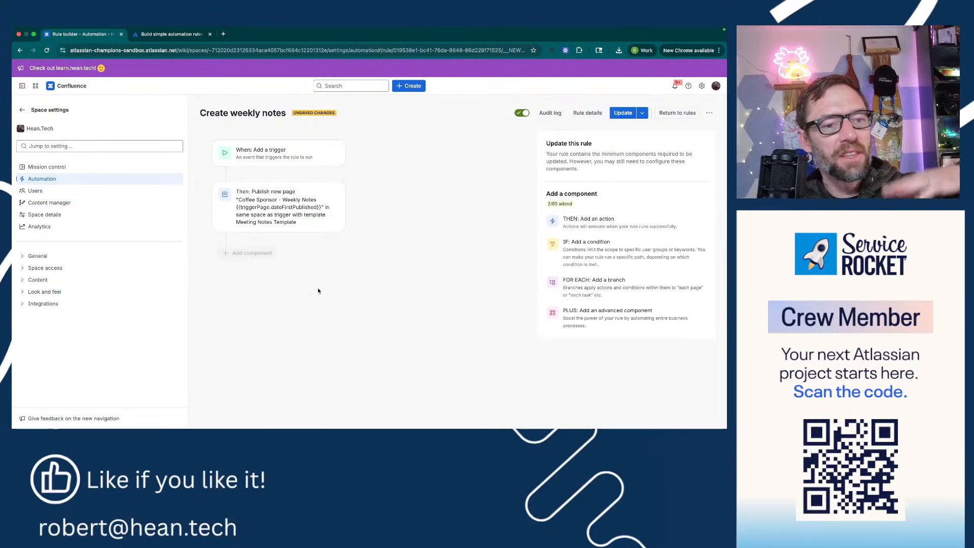
mouse_move(288, 199)
mouse_down()
mouse_move(286, 146)
mouse_move(286, 247)
mouse_move(287, 173)
mouse_move(284, 225)
mouse_move(287, 194)
mouse_up()
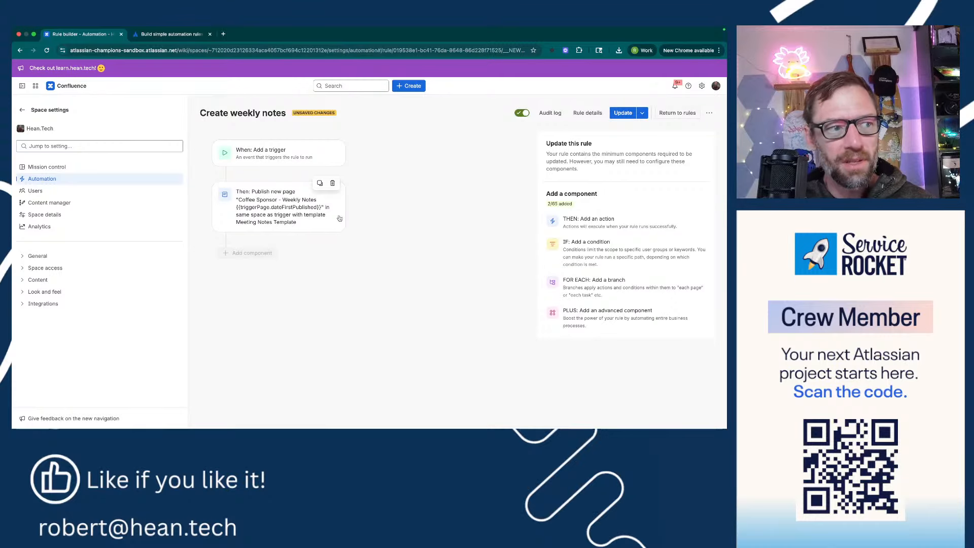
drag(324, 216, 296, 169)
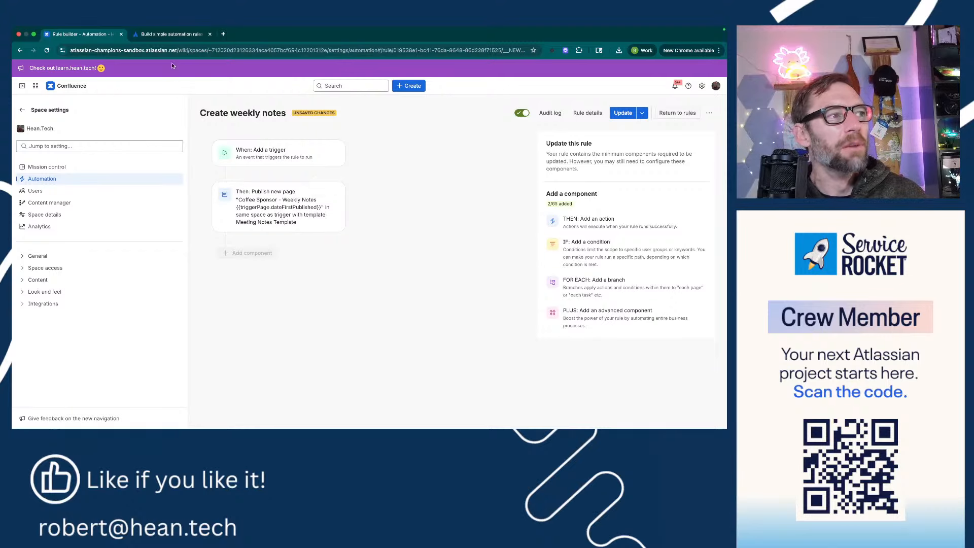
- Return to the lesson and read the "Select actions" and "Test the automation rule" sections, highlighting words in the first actions sentence
click(170, 34)
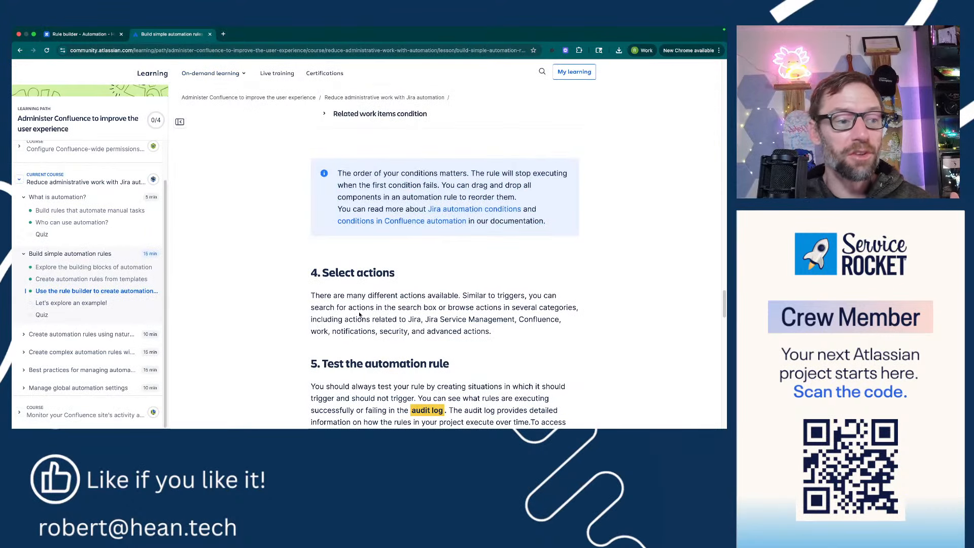
scroll(398, 324, down, 1)
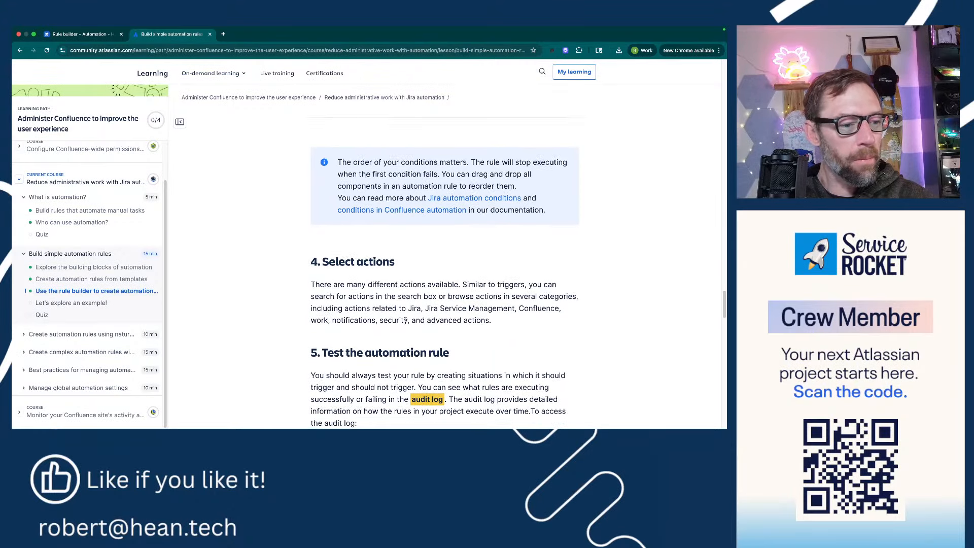
scroll(405, 322, down, 3)
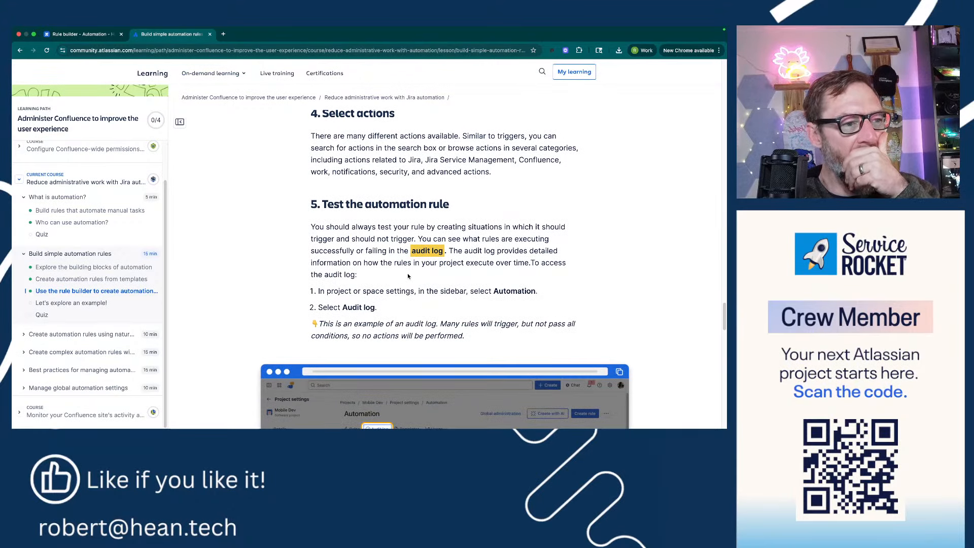
scroll(410, 184, up, 1)
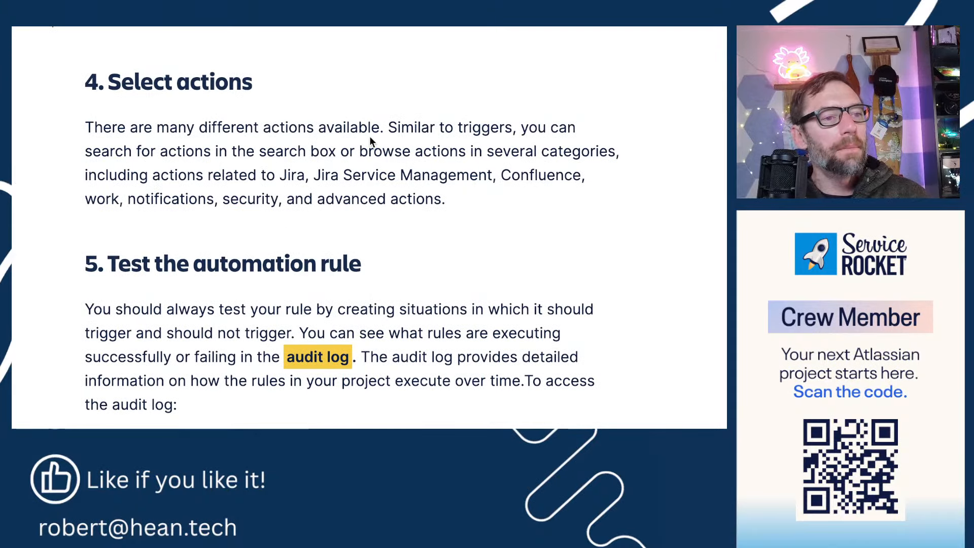
drag(306, 127, 201, 126)
click(201, 127)
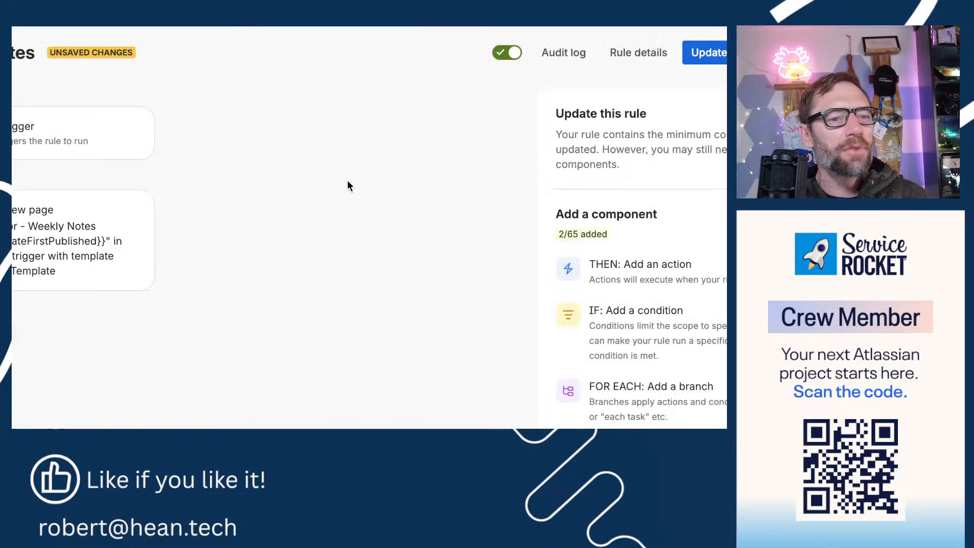
- Open the trigger selection for the Create weekly notes rule and skim the available triggers
click(60, 151)
scroll(599, 272, down, 3)
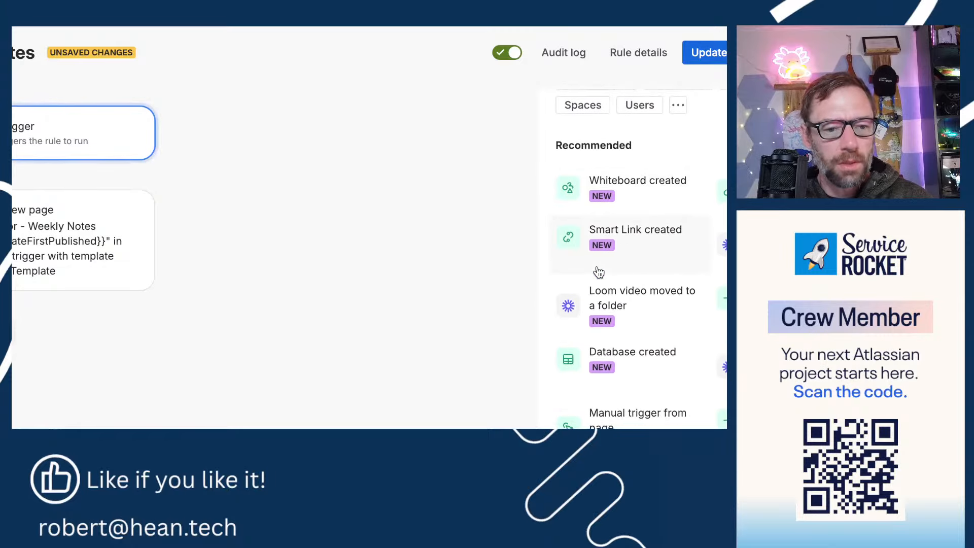
scroll(597, 272, up, 1)
scroll(599, 272, down, 15)
scroll(608, 289, up, 15)
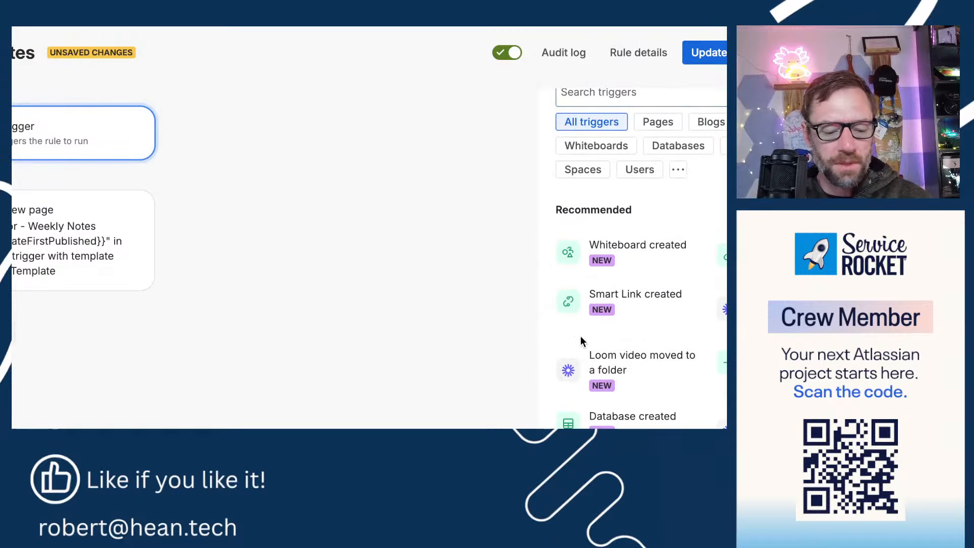
scroll(722, 238, up, 1)
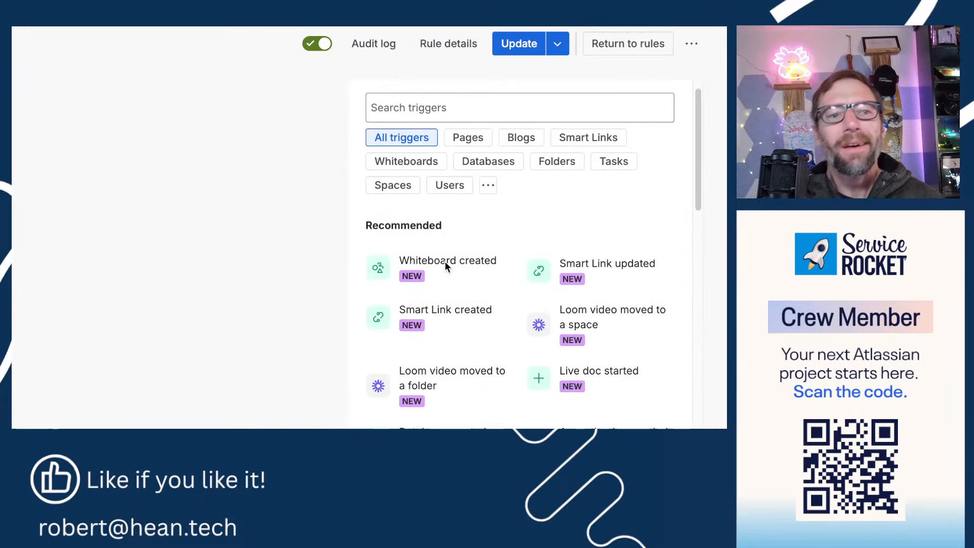
- Filter the available triggers by Pages and by Spaces, and return to showing all triggers
click(468, 141)
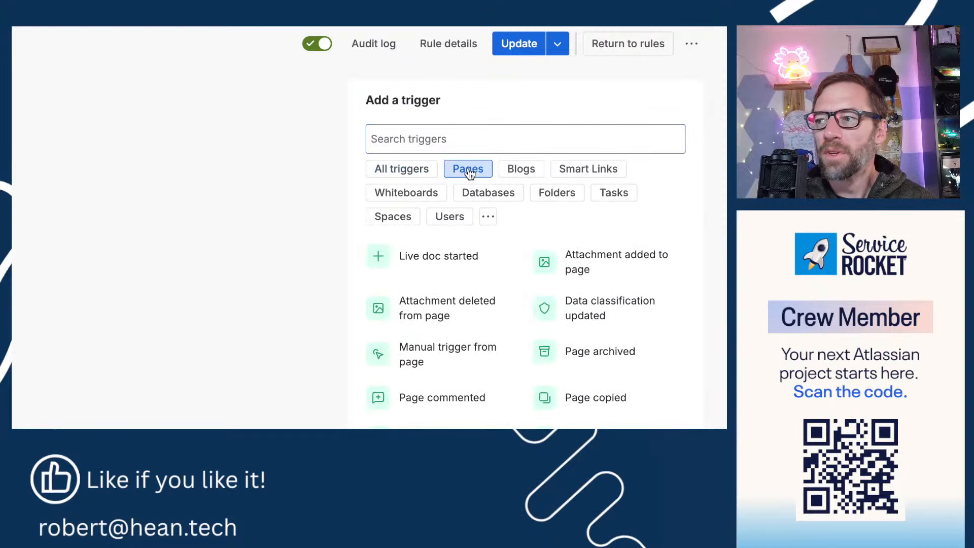
click(388, 216)
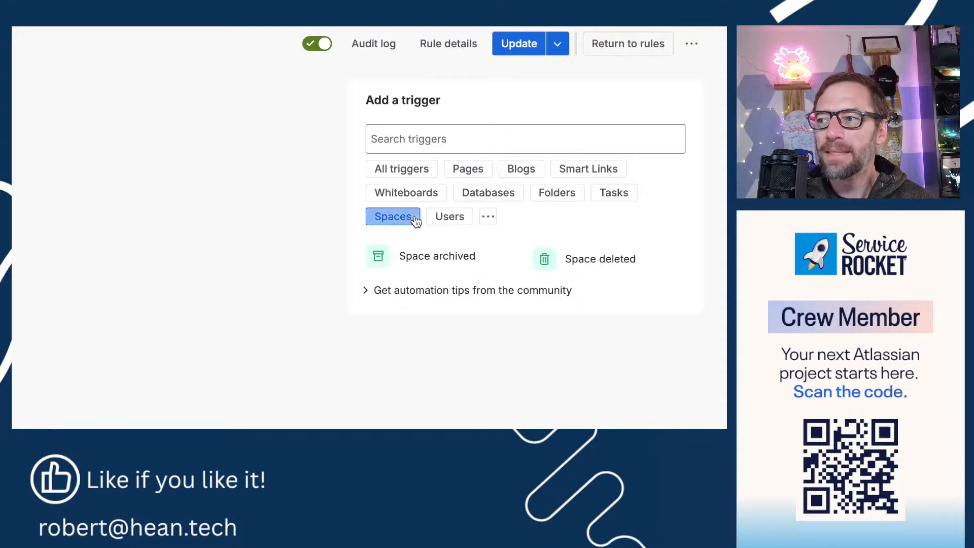
click(410, 173)
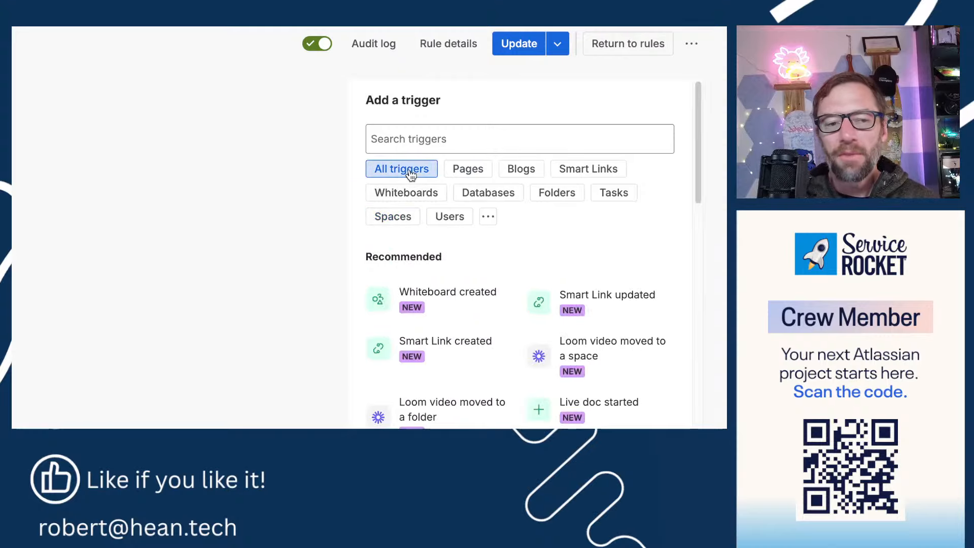
- Go through the full trigger list by category, from Pages and Blogs through Jira, Compass, Loom, and Integrations
scroll(412, 104, down, 8)
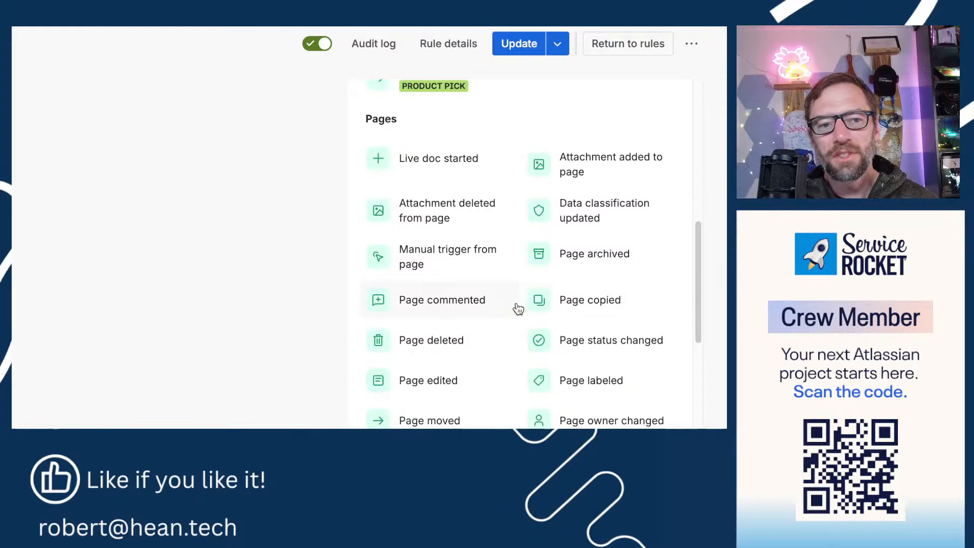
scroll(516, 307, down, 1)
scroll(517, 307, down, 5)
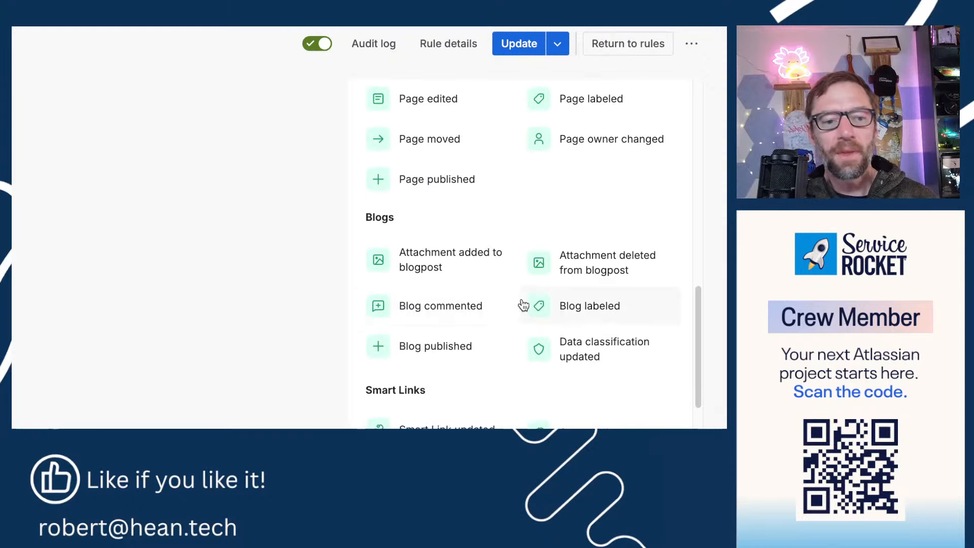
scroll(520, 304, down, 5)
scroll(481, 348, down, 9)
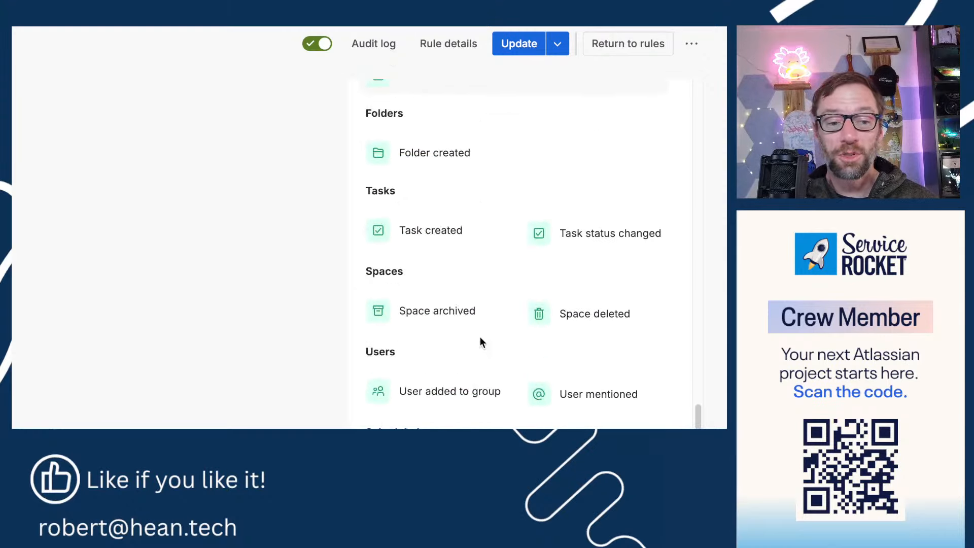
scroll(485, 330, down, 2)
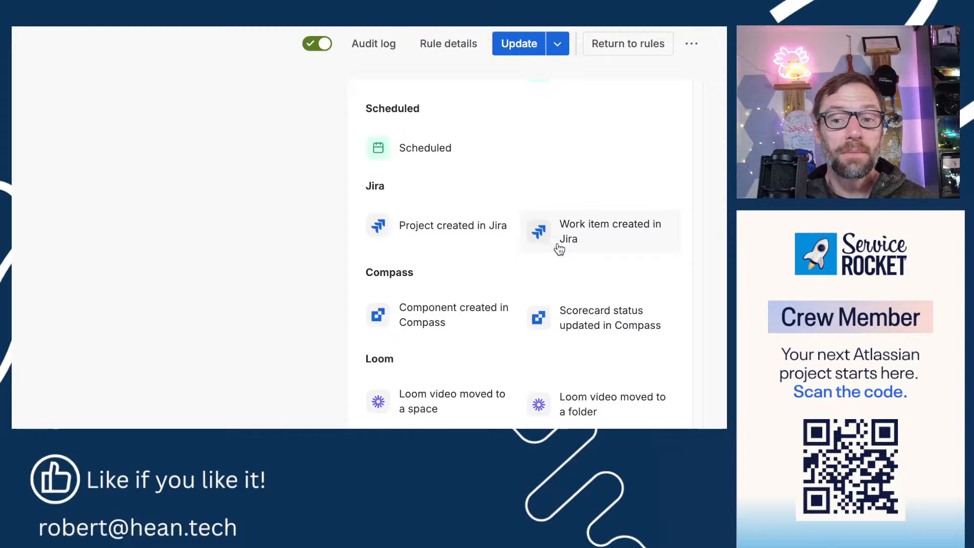
scroll(512, 282, down, 2)
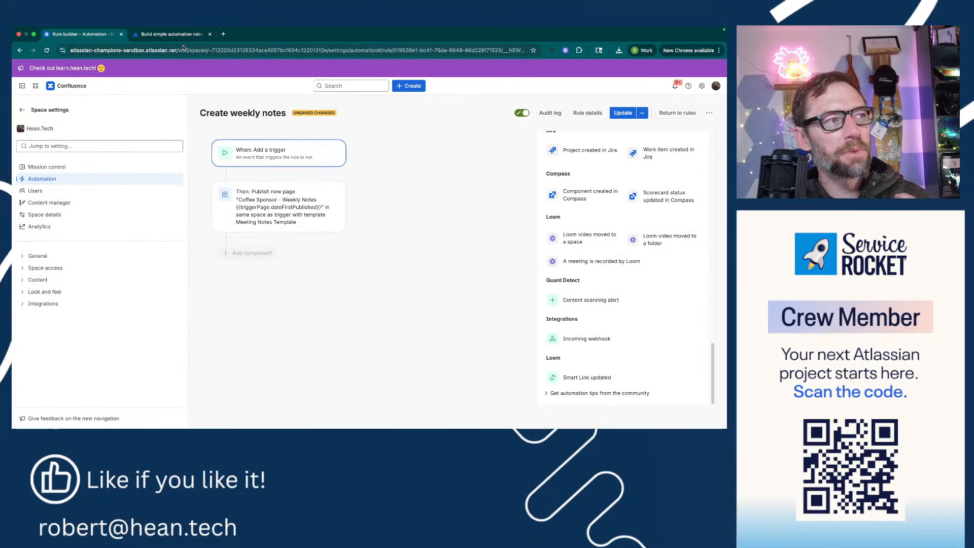
- Switch to the Atlassian Learning lesson and read the "Test the automation rule" section, including its audit log instructions and example
click(172, 34)
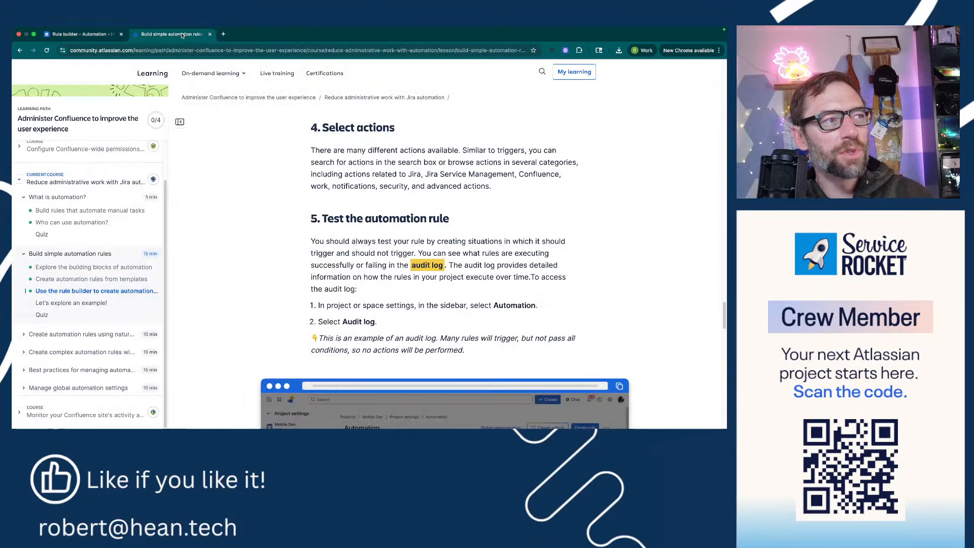
mouse_move(210, 73)
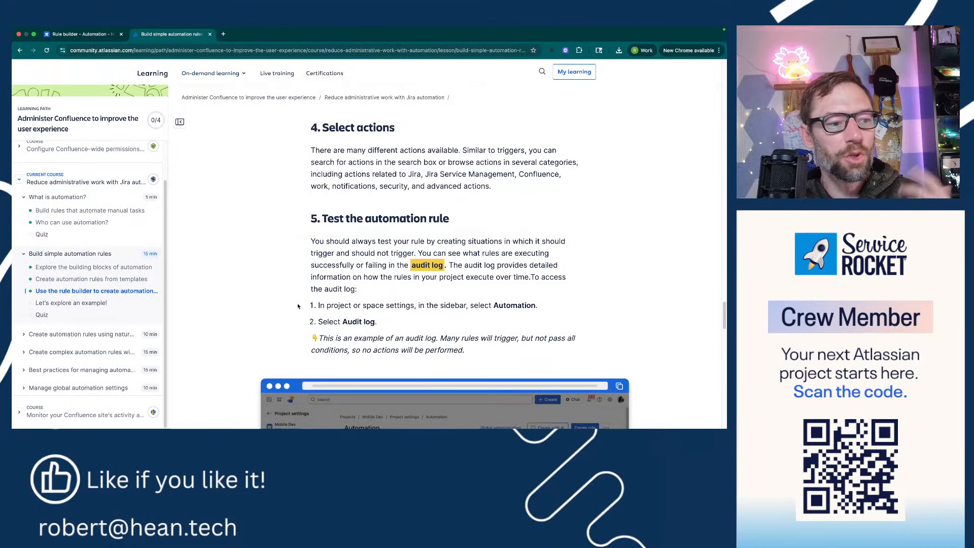
scroll(314, 257, down, 1)
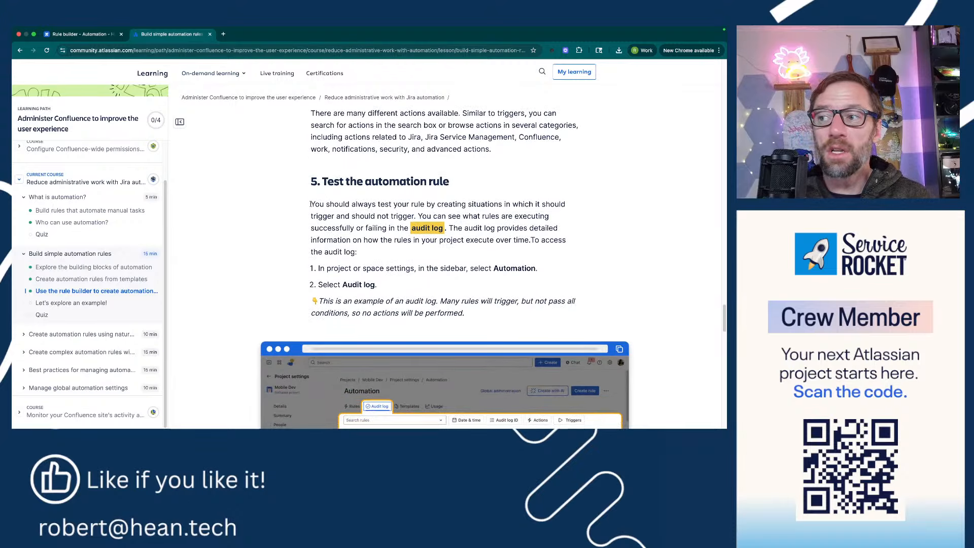
drag(311, 204, 378, 285)
click(427, 281)
scroll(427, 281, down, 2)
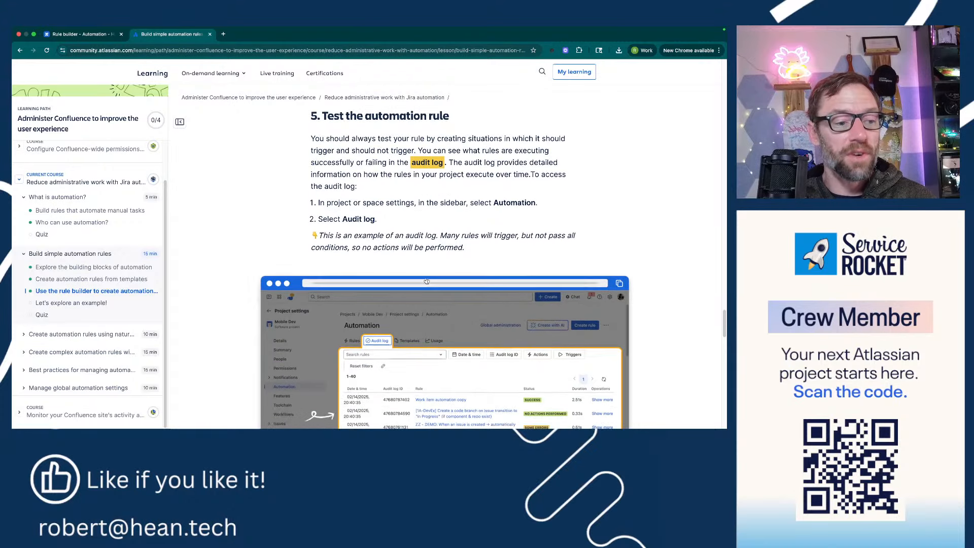
scroll(426, 282, down, 1)
- Switch to Confluence, leave the rule while discarding its unsaved changes, and open the space's automation audit log
click(97, 36)
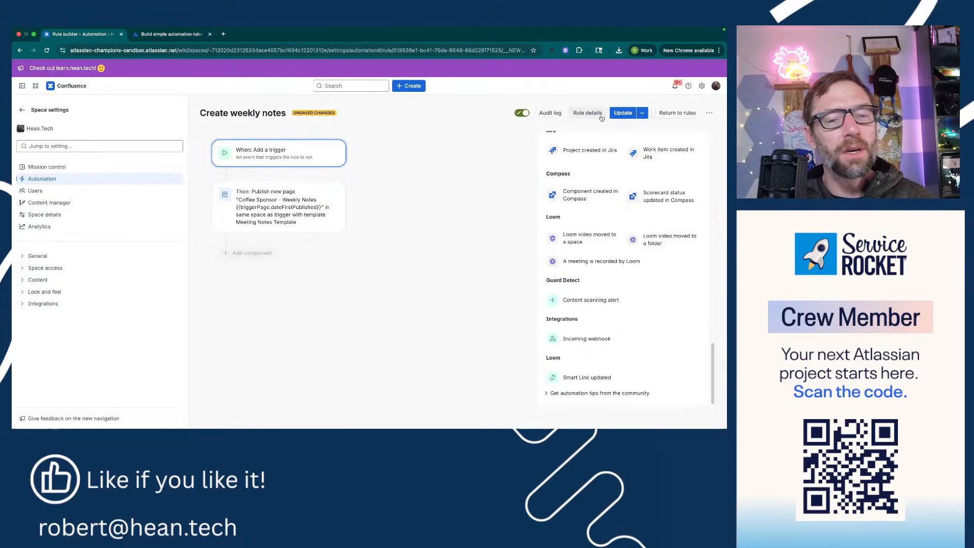
click(661, 115)
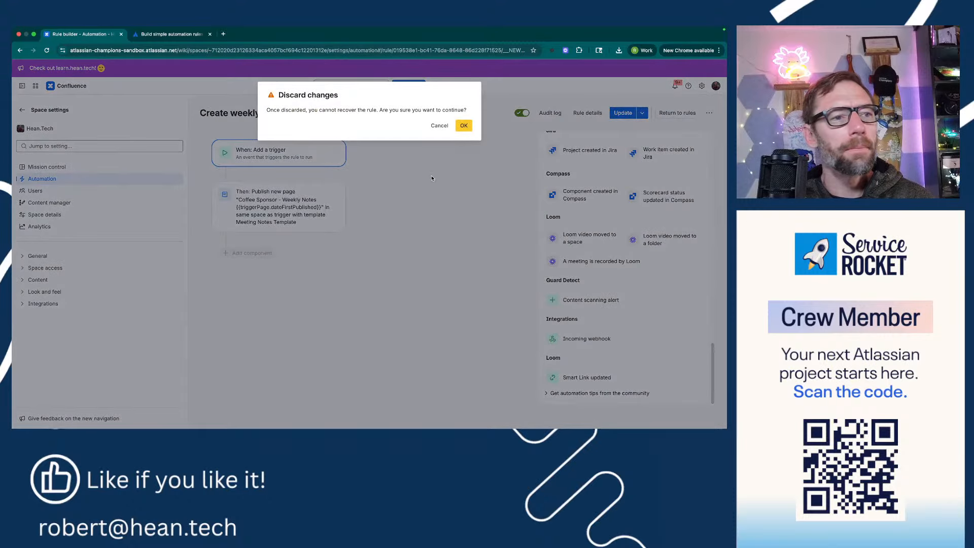
click(463, 126)
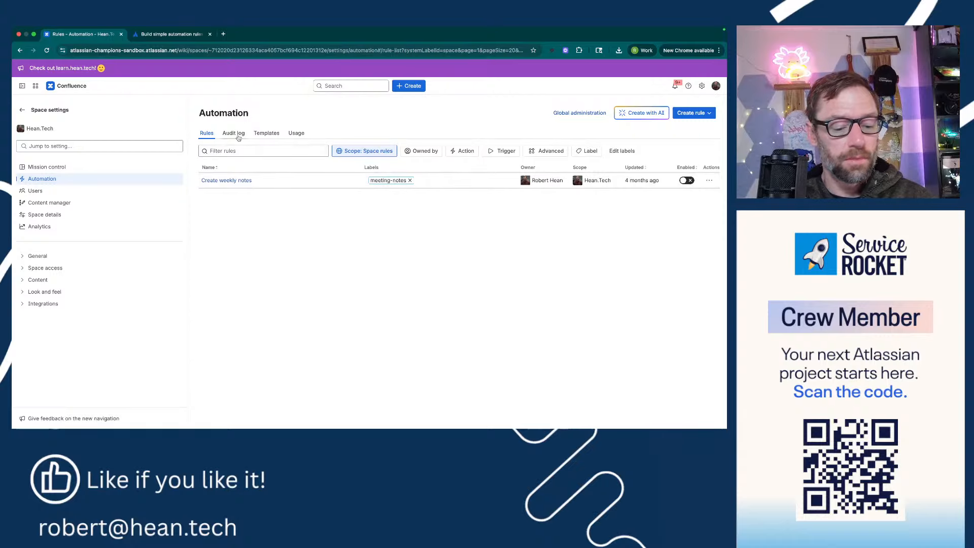
click(239, 135)
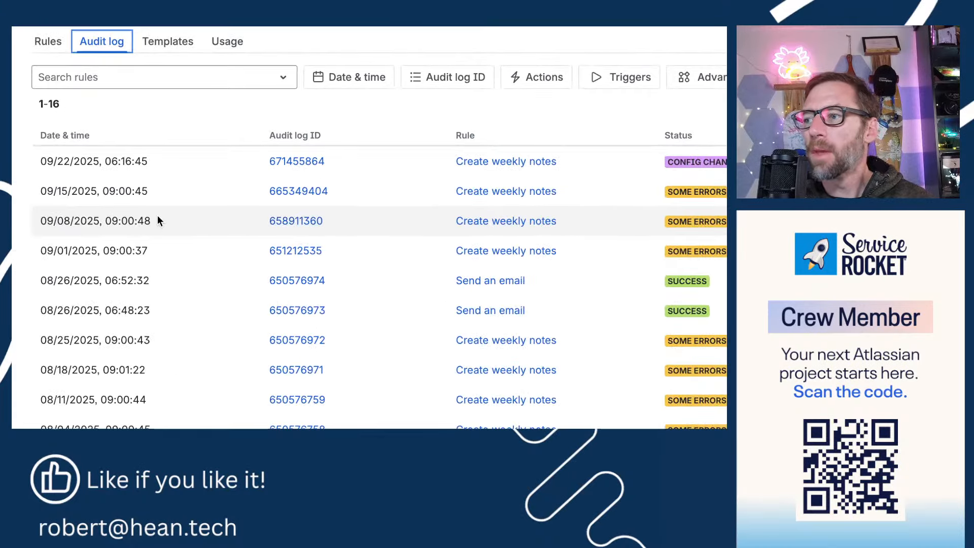
- Examine the audit log entries, highlighting the newest entry's date and comparing durations of a Create weekly notes run and the Send an email runs
drag(57, 161, 105, 165)
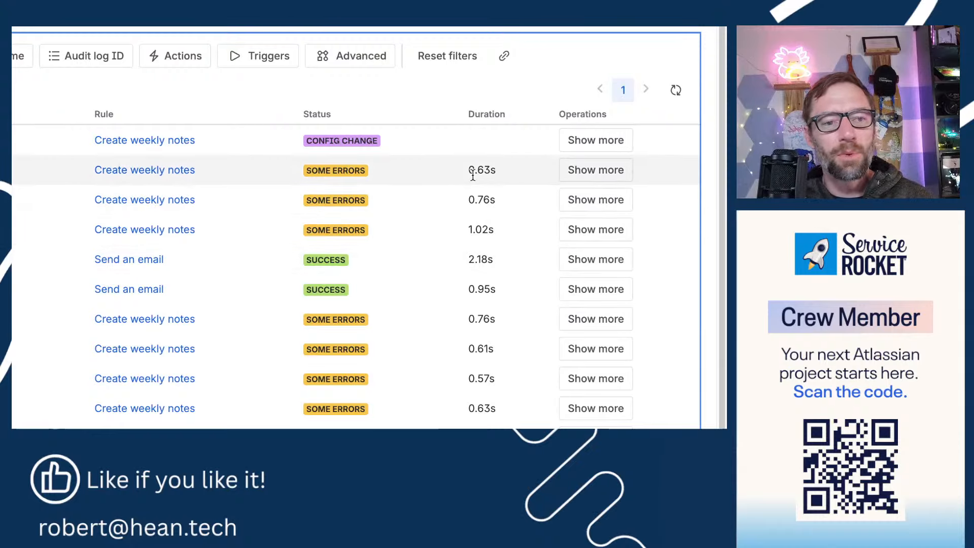
drag(475, 169, 496, 170)
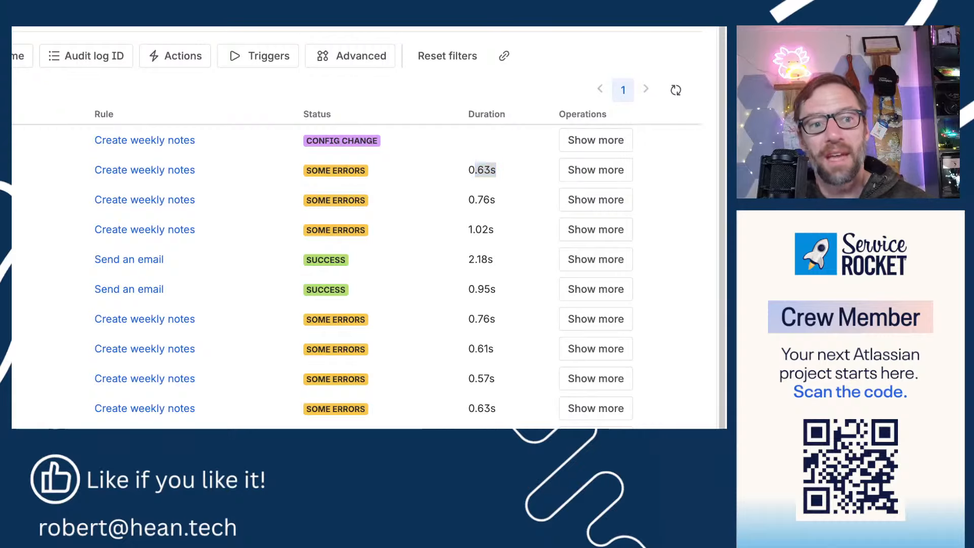
click(459, 175)
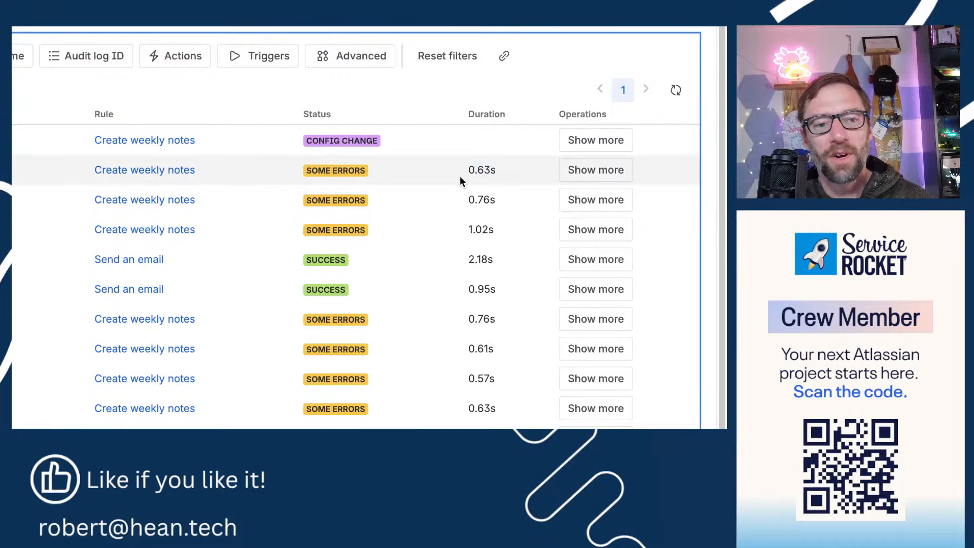
drag(467, 269, 512, 258)
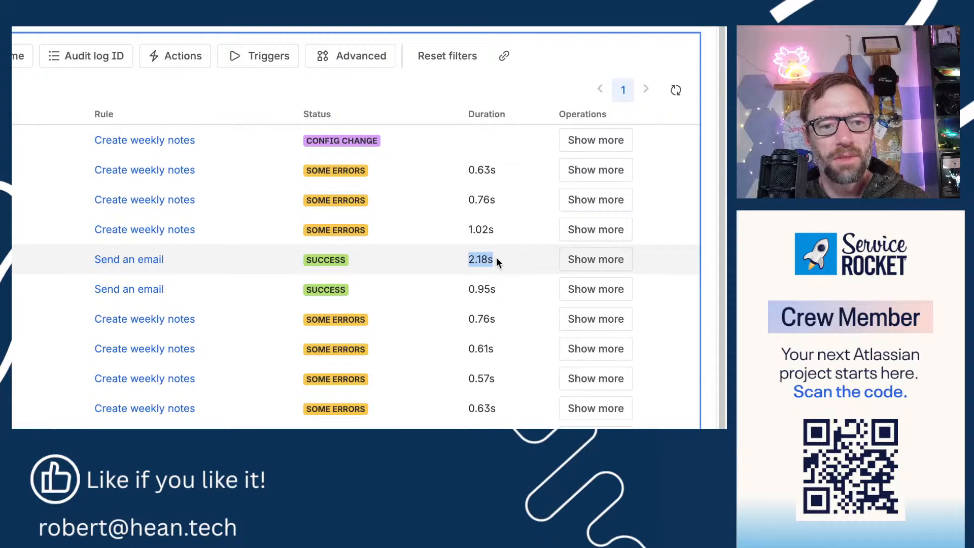
drag(462, 294, 525, 294)
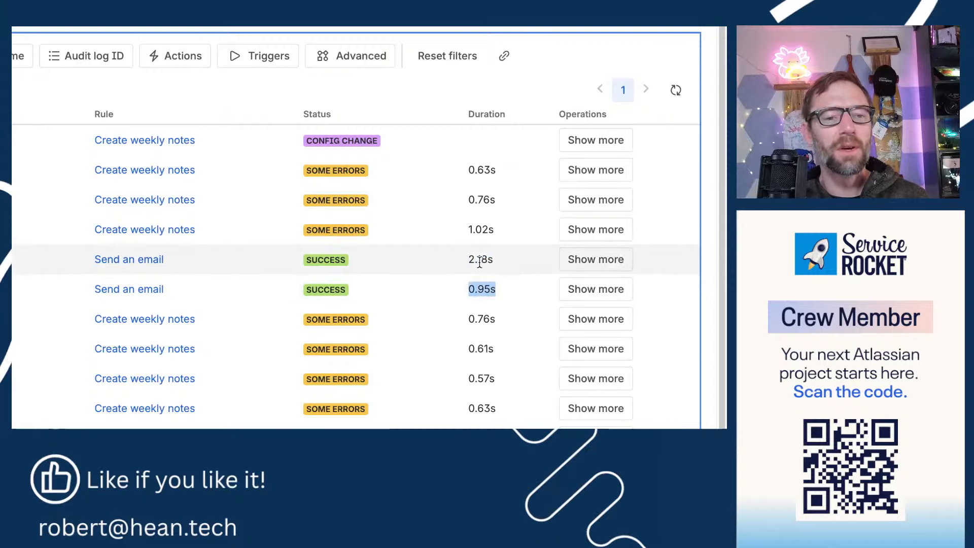
drag(462, 261, 494, 264)
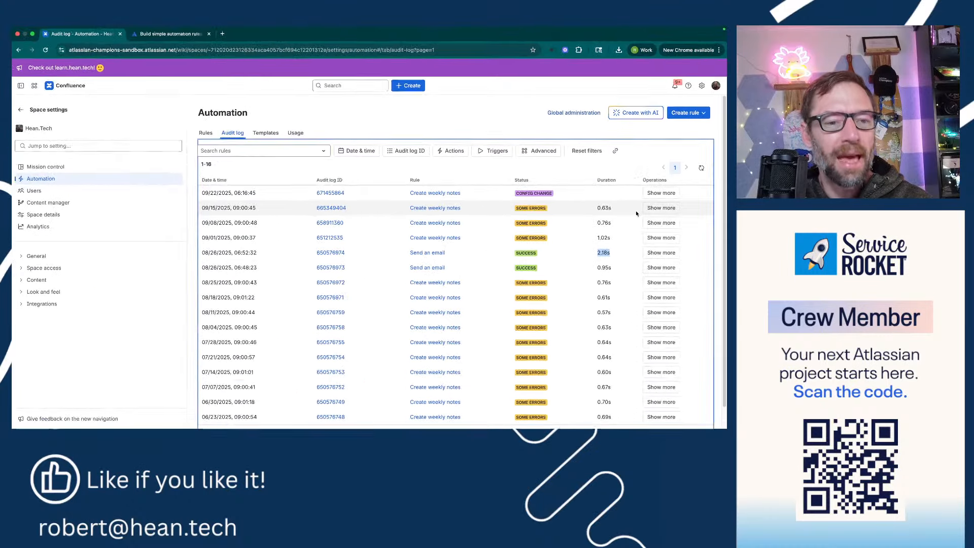
- Expand the 09/15/2025 Create weekly notes entry, examine the Publish new page error, and collapse the entry
click(664, 210)
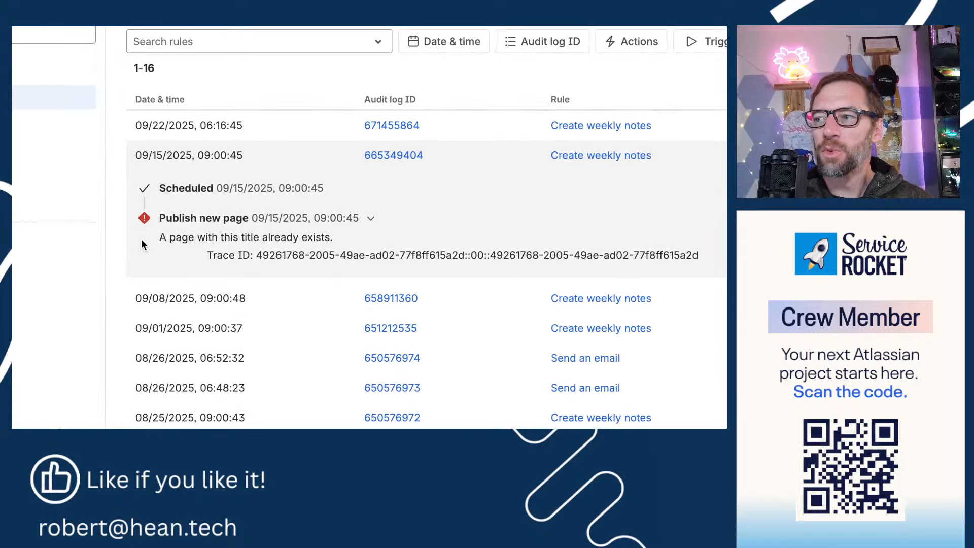
drag(141, 240, 167, 239)
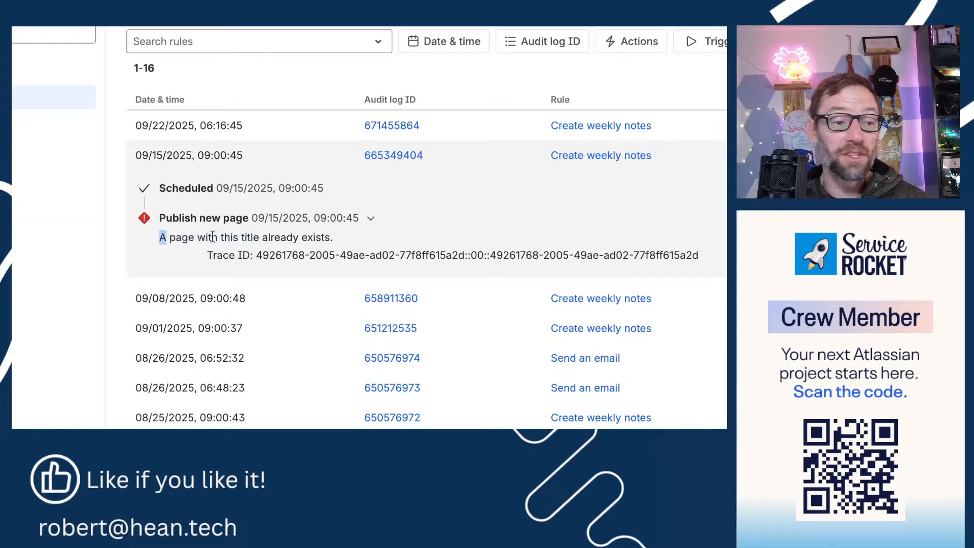
click(212, 237)
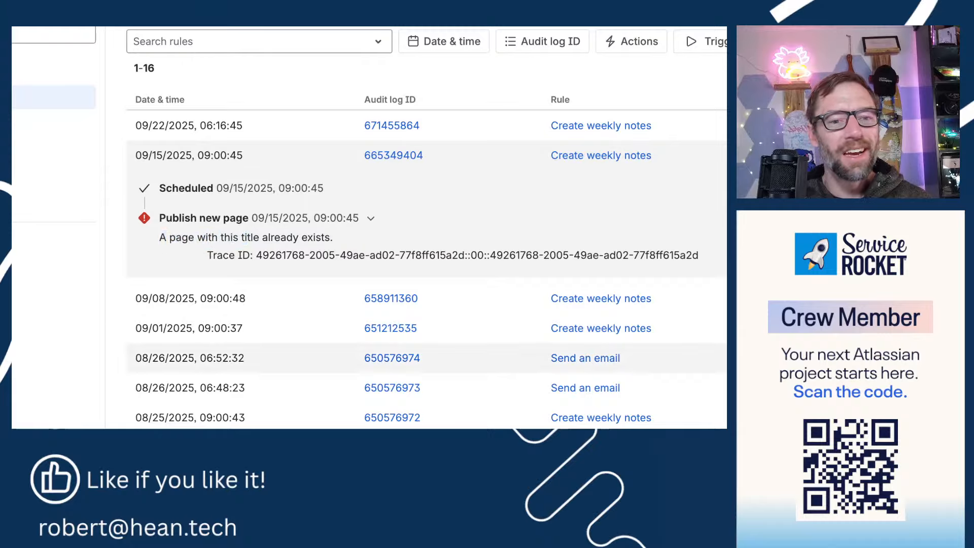
click(725, 156)
- Expand the 09/22/2025 config change entry, review the actions taken, and collapse it
click(725, 126)
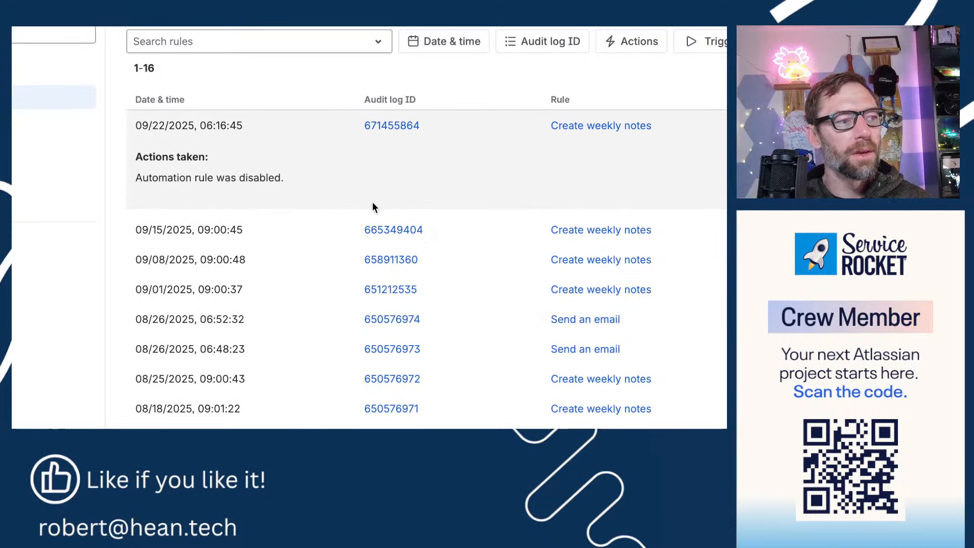
drag(321, 172, 158, 160)
click(158, 160)
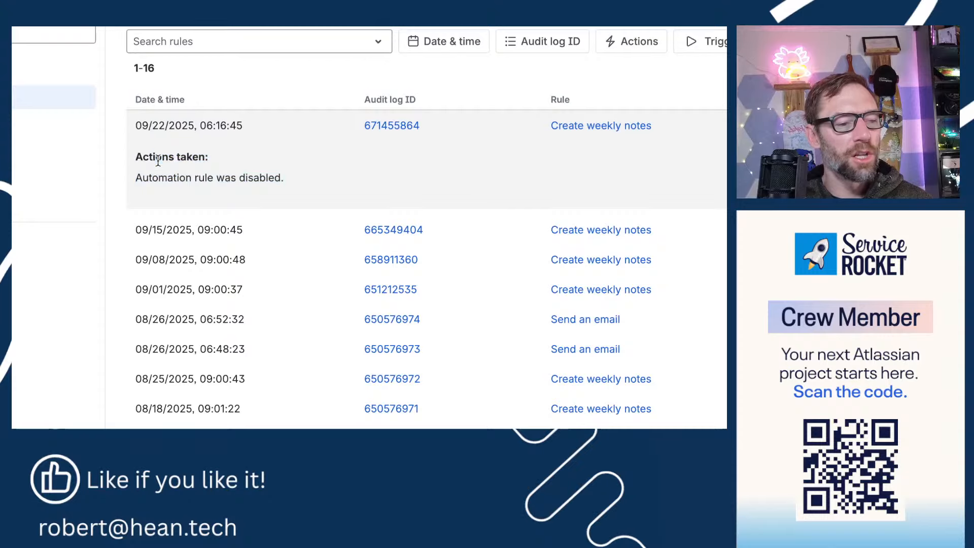
click(725, 126)
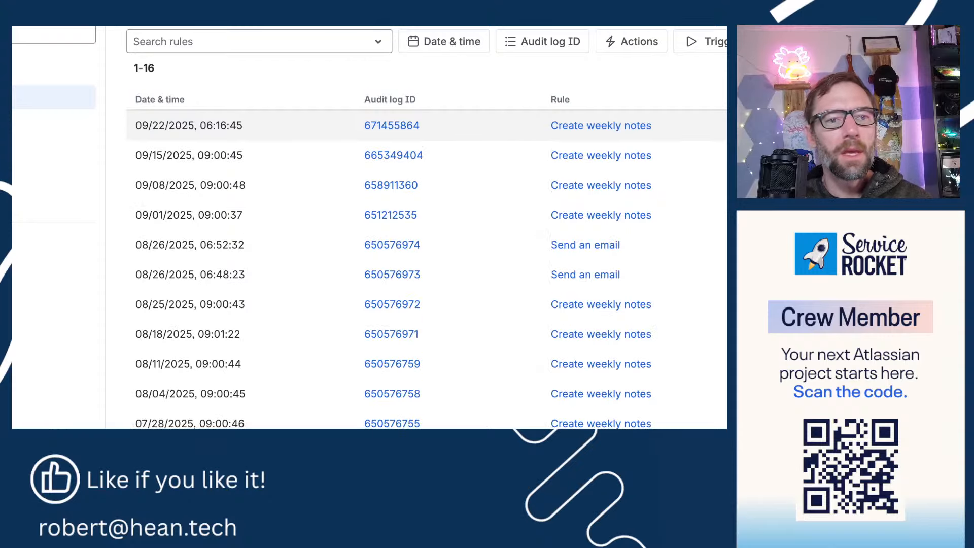
- Look over the remaining audit log entries and check the details of the 09/01/2025 Create weekly notes run, collapsing it when done
scroll(528, 268, down, 1)
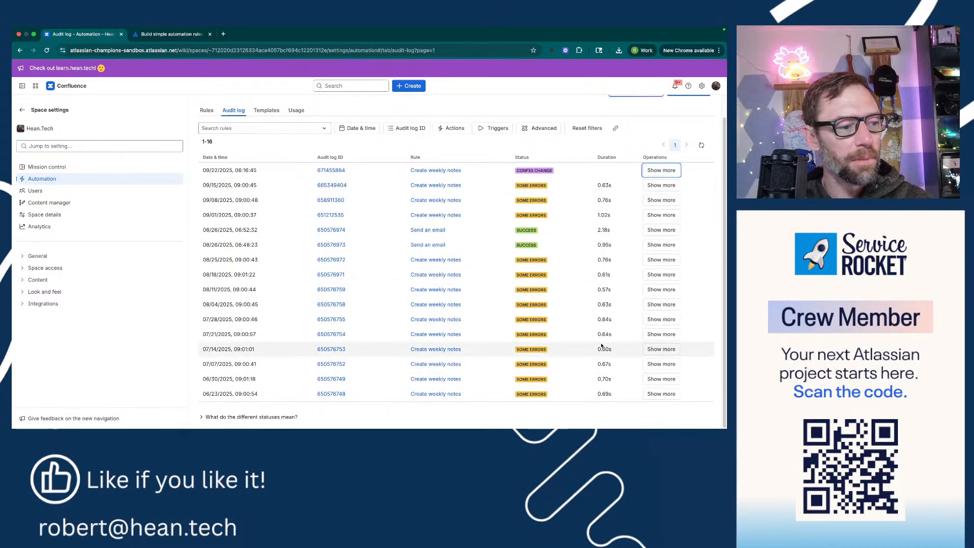
scroll(609, 355, up, 1)
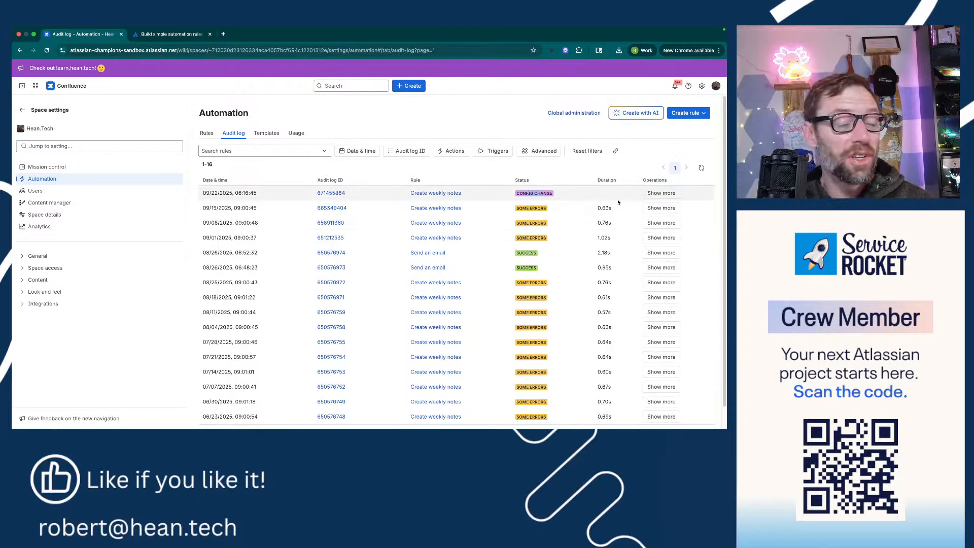
click(661, 238)
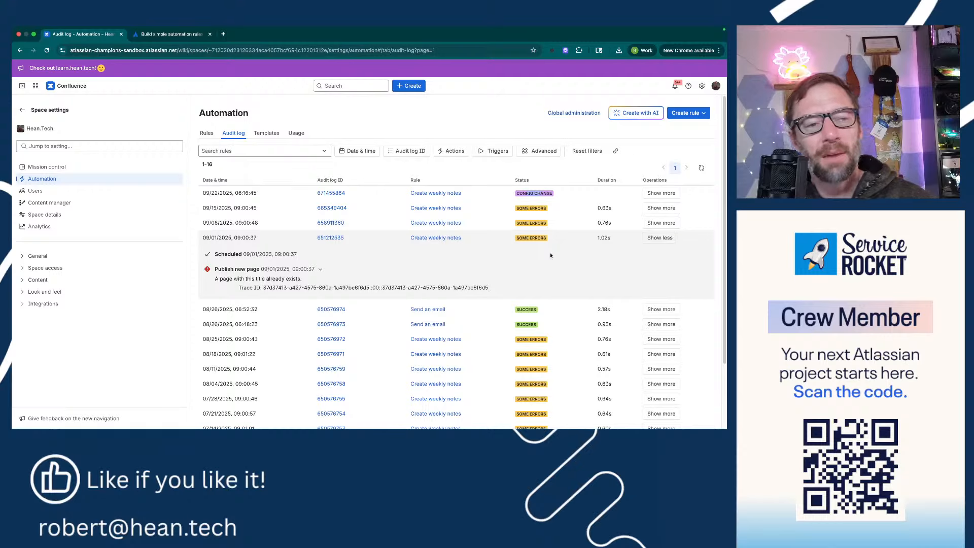
click(658, 238)
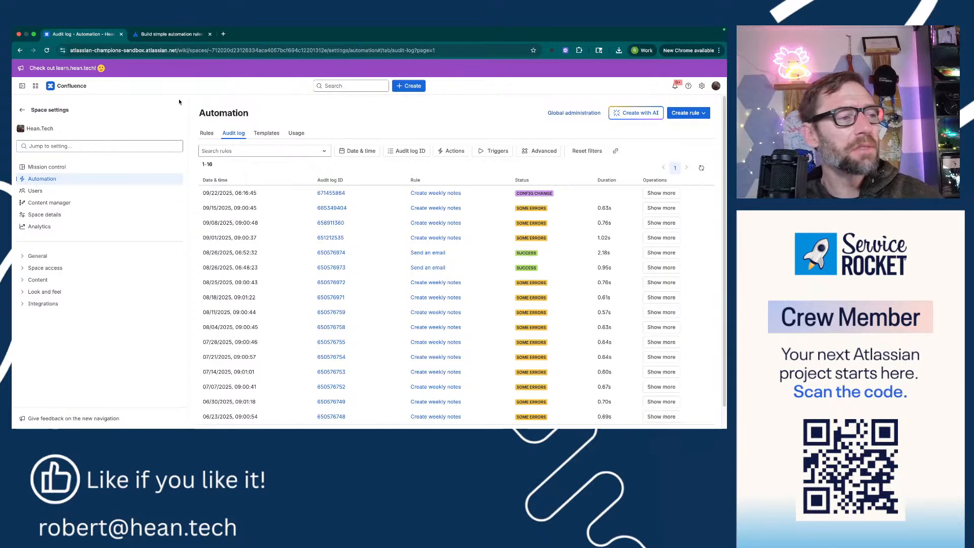
- Leave the space settings and continue reading the automation lesson through the "Let's explore an example!" section
click(22, 110)
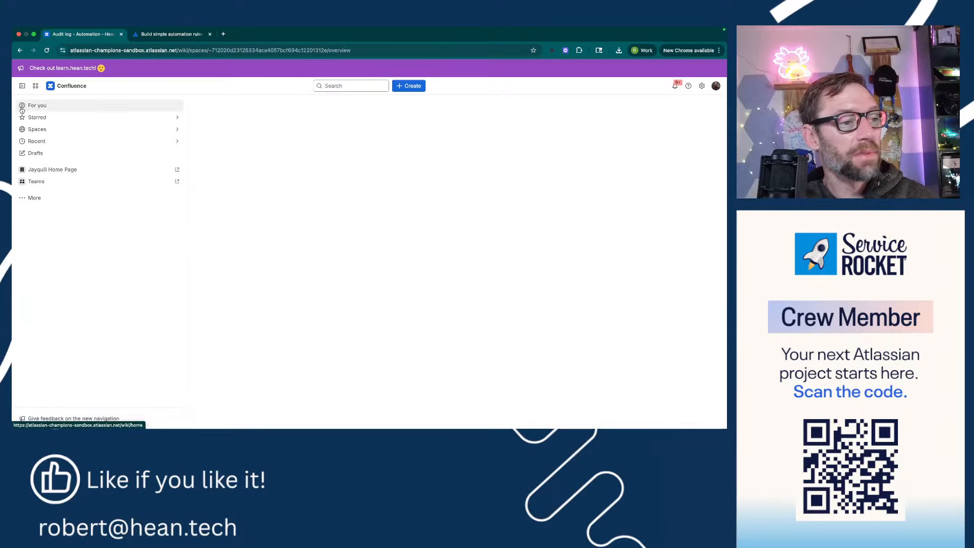
click(144, 36)
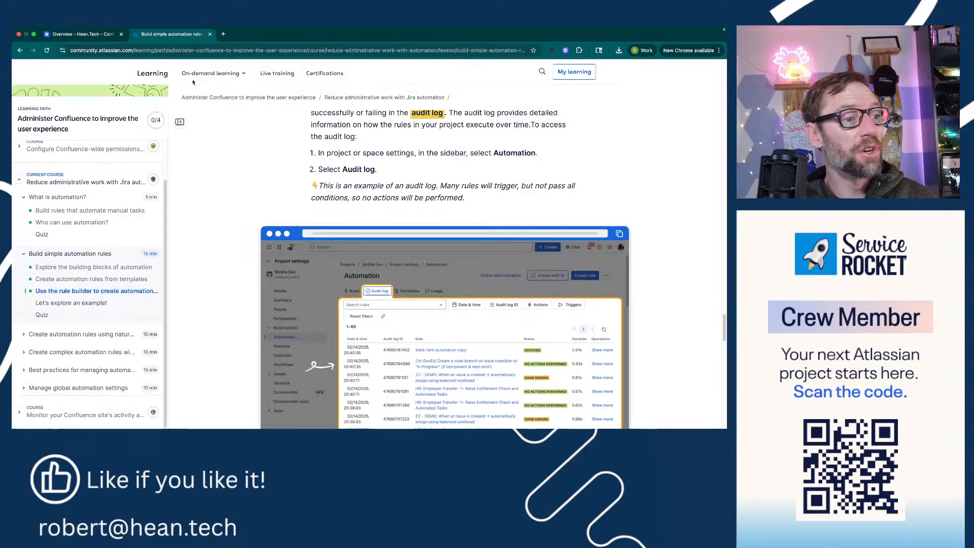
scroll(433, 295, down, 2)
scroll(433, 296, down, 6)
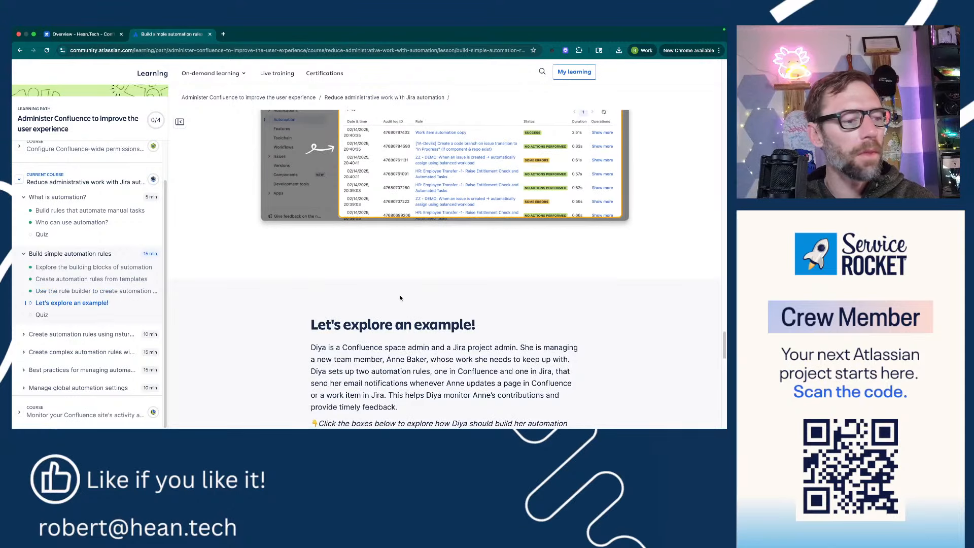
scroll(401, 297, down, 7)
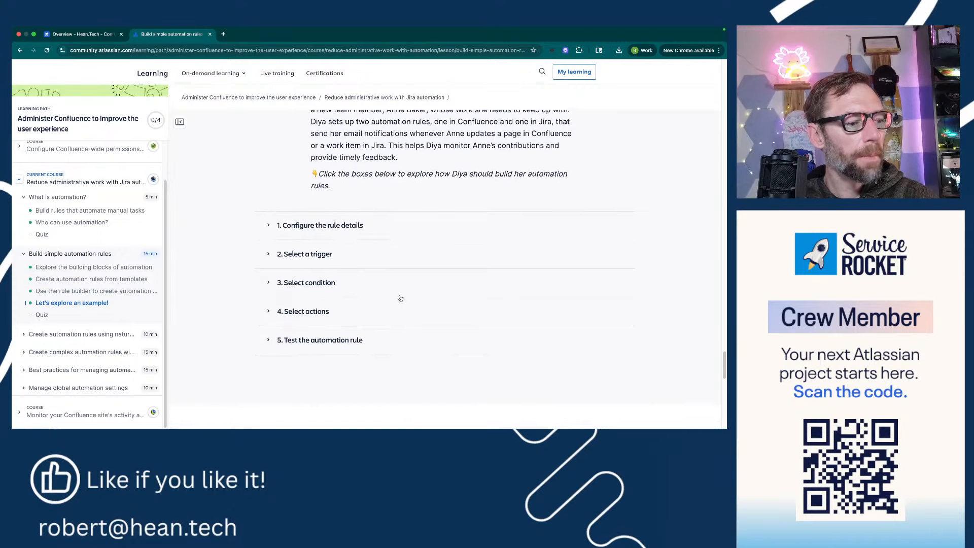
- Open the lesson on creating automation rules using natural language and highlight "Inspect rules carefully before activating them" and "Prompting is an art"
click(48, 339)
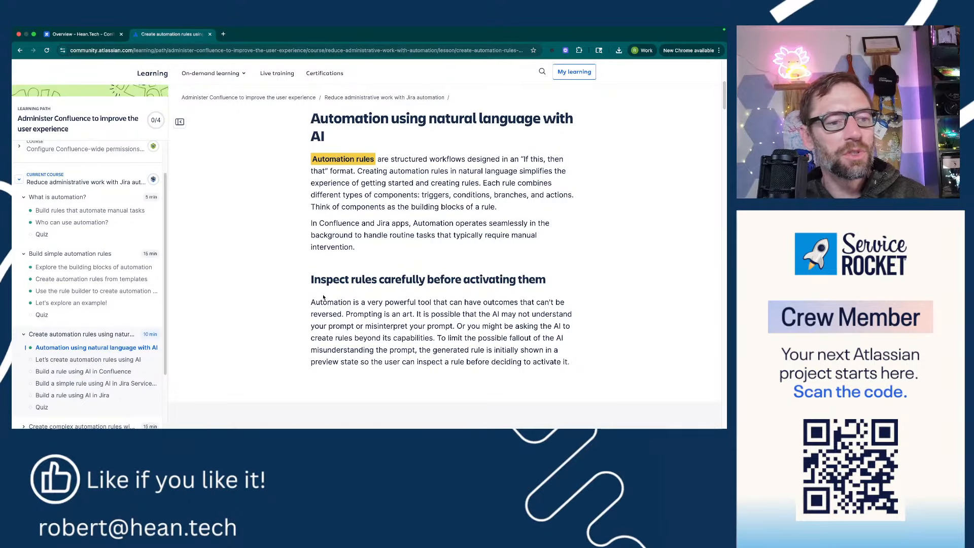
scroll(325, 264, down, 2)
drag(311, 231, 555, 232)
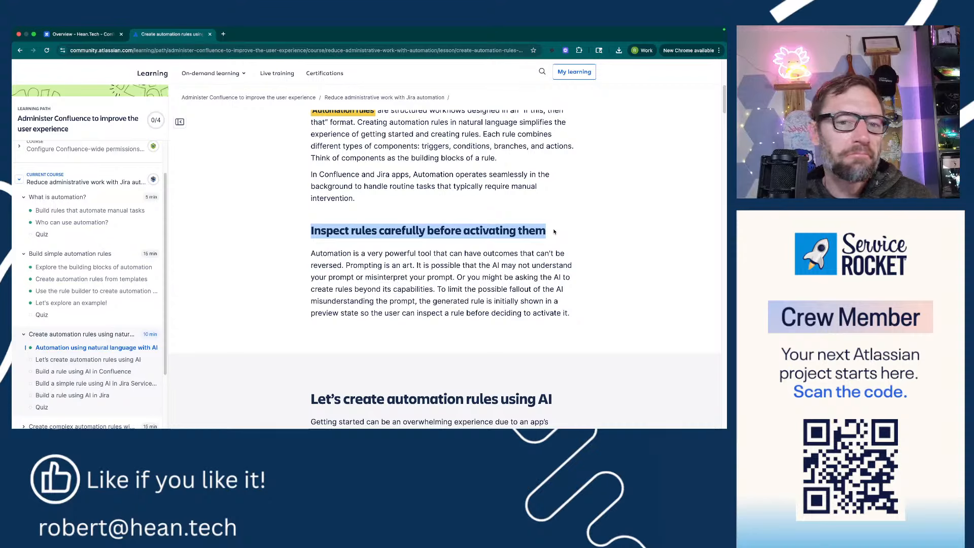
click(493, 253)
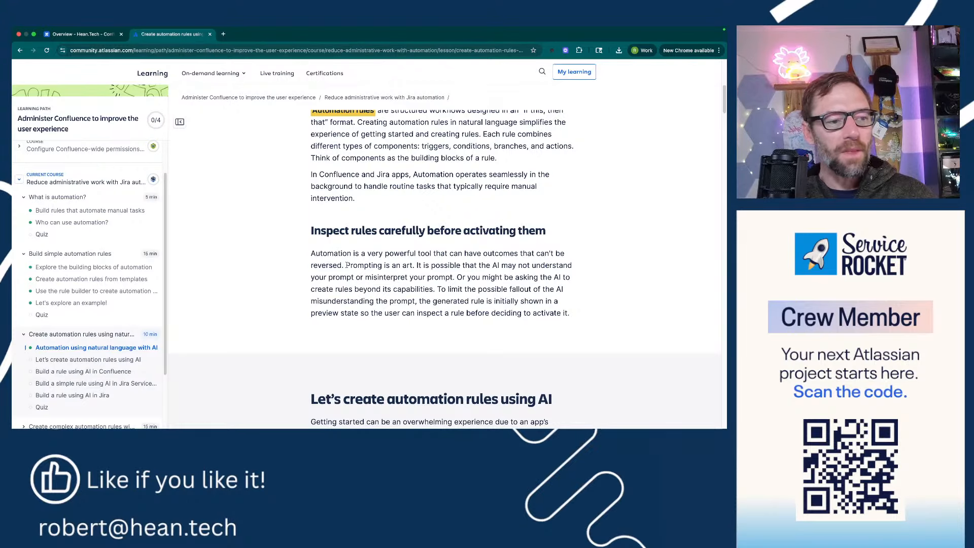
scroll(347, 265, down, 1)
drag(345, 245, 414, 246)
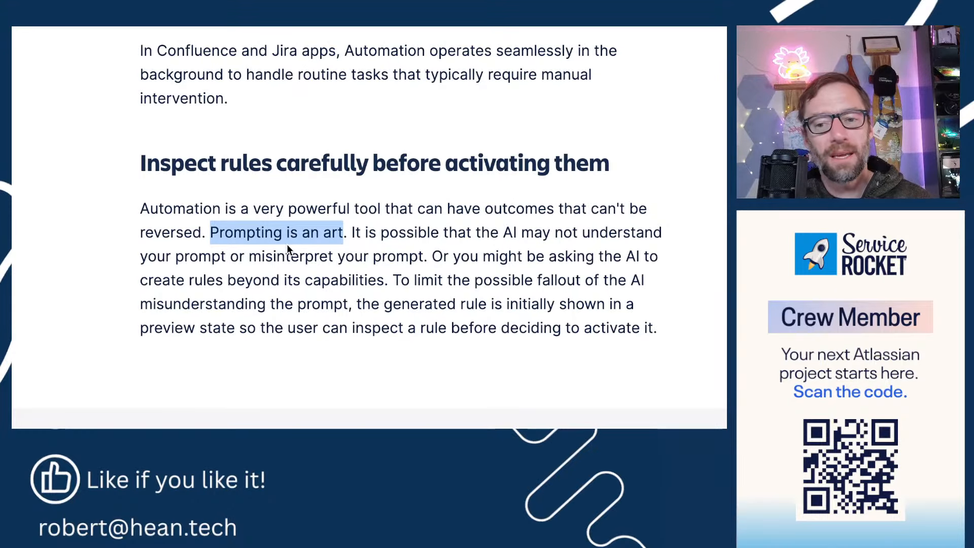
click(259, 498)
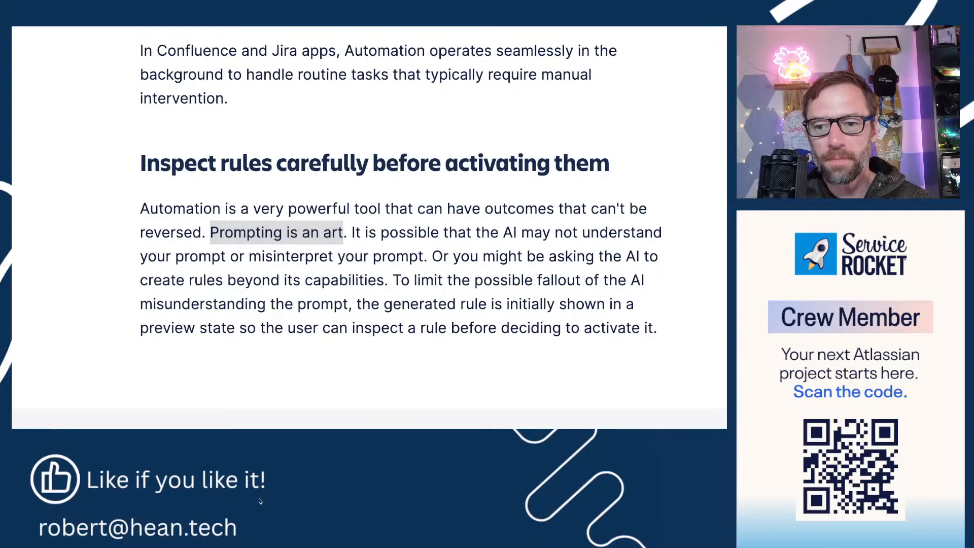
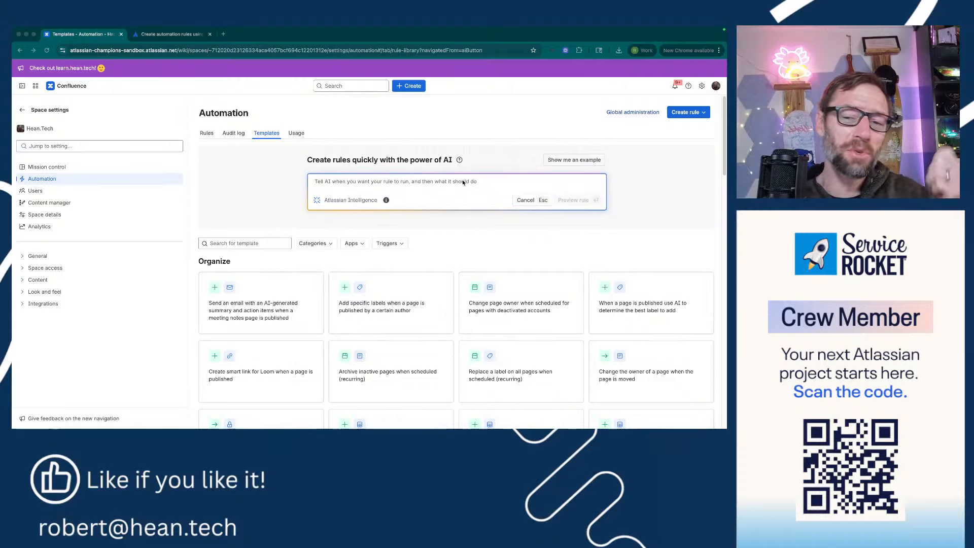
click(476, 248)
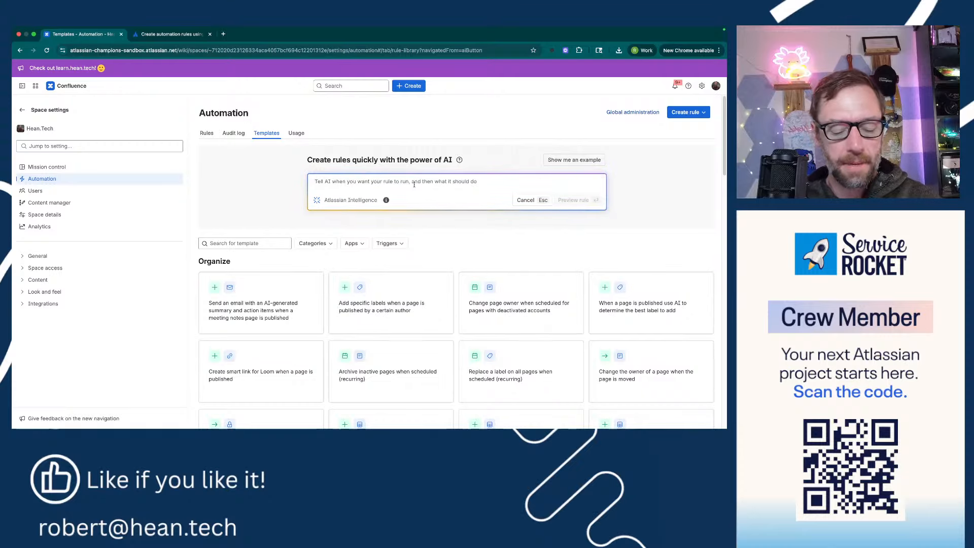
text(When a new dat)
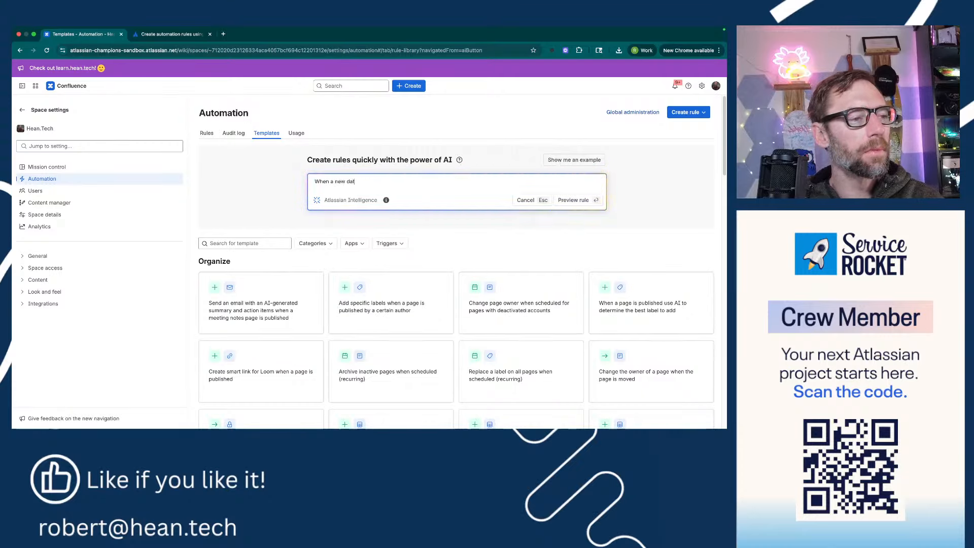
text(abase is crea)
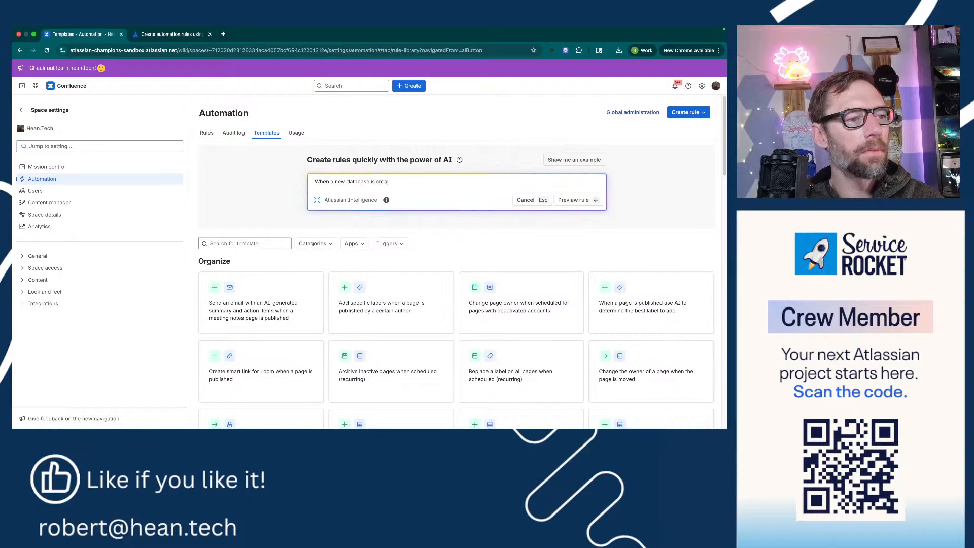
text(ted)
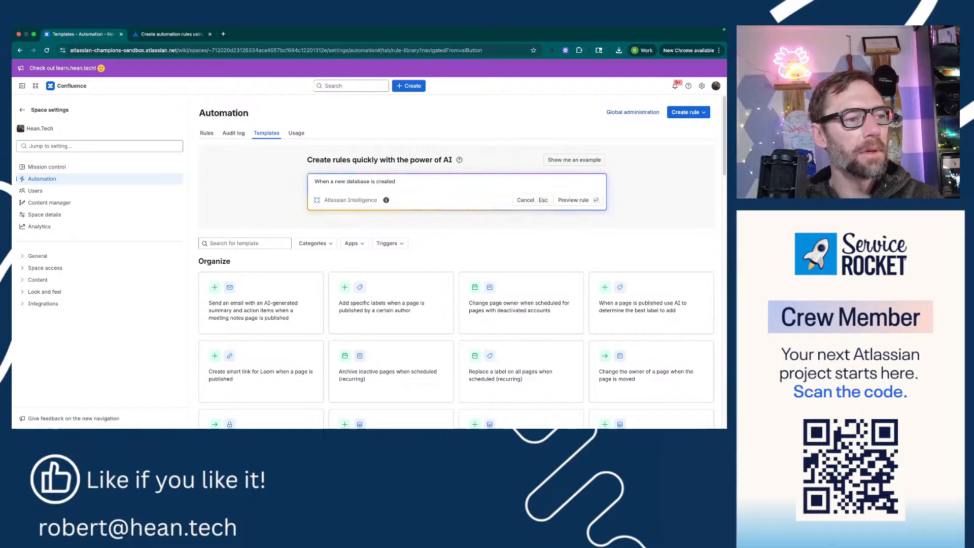
- Generate a rule preview with AI from the prompt "Whenever I make a new database create a page based on a specific template."
key(super+a)
text(Whenever I ma)
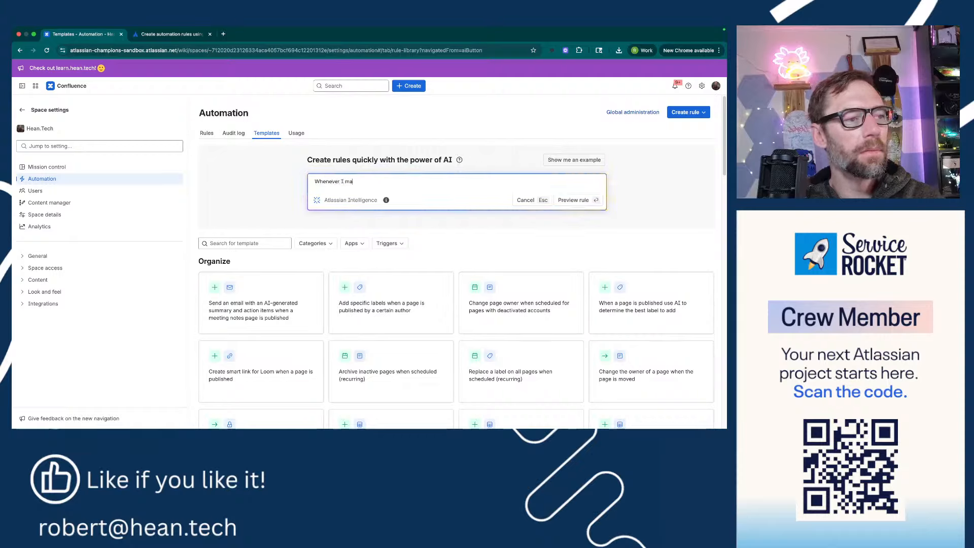
text(ke a new database )
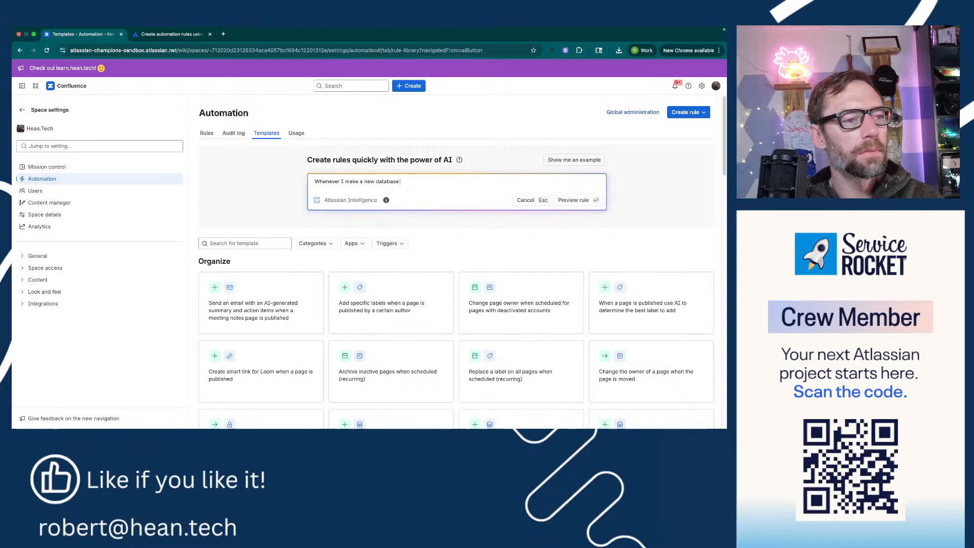
text(create a page)
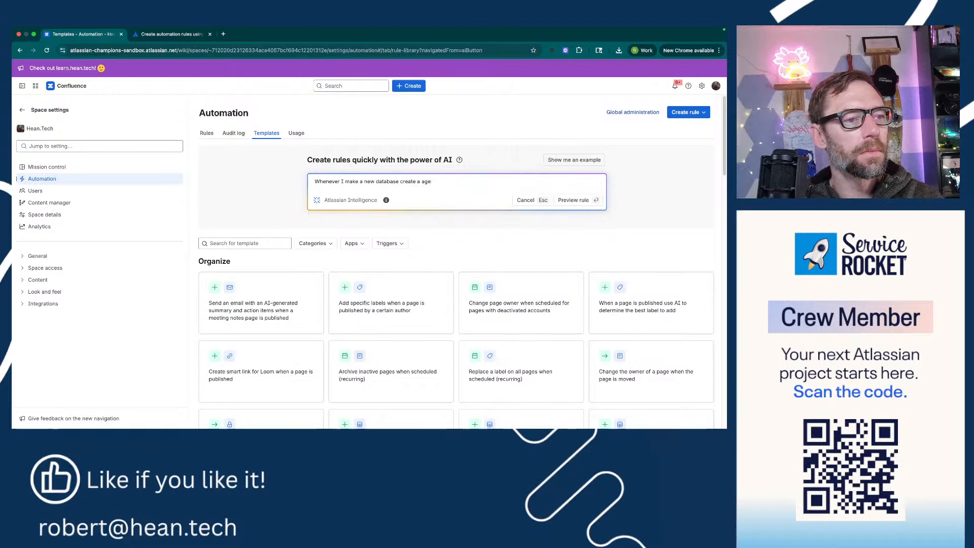
key(BackSpace)
key(BackSpace)
key(BackSpace)
text(page based on a specific template.)
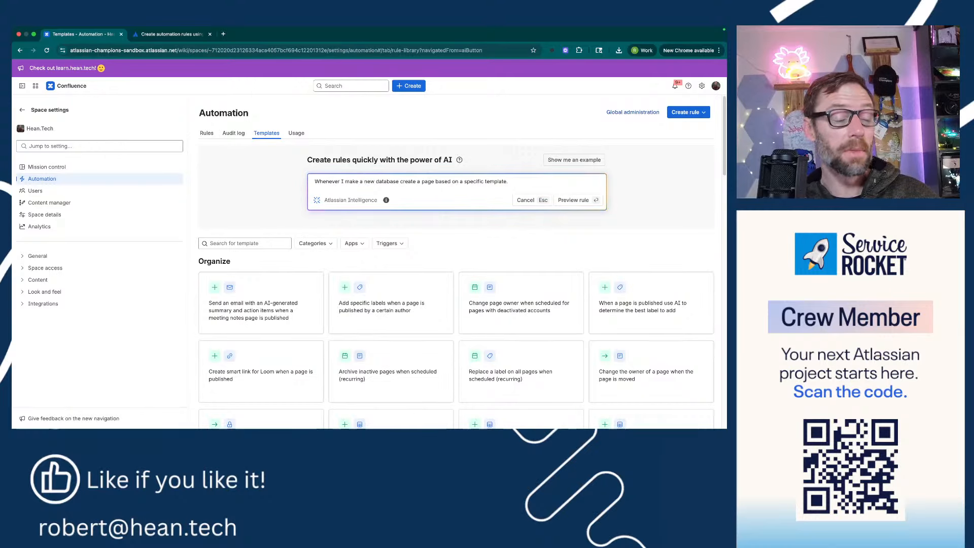
key(Return)
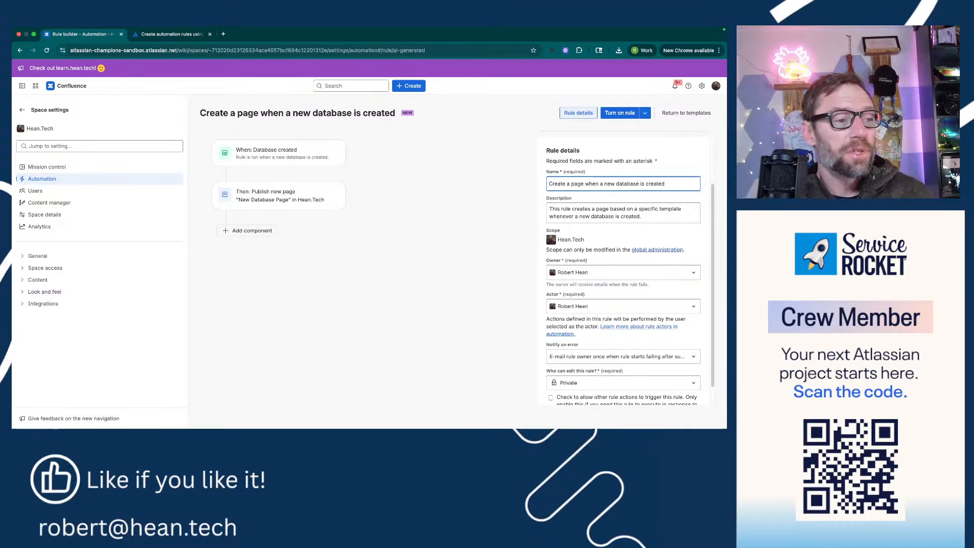
- Review the generated rule's trigger and its Publish new page action, and glance at the lesson's AI rule example for comparison
click(258, 161)
click(257, 184)
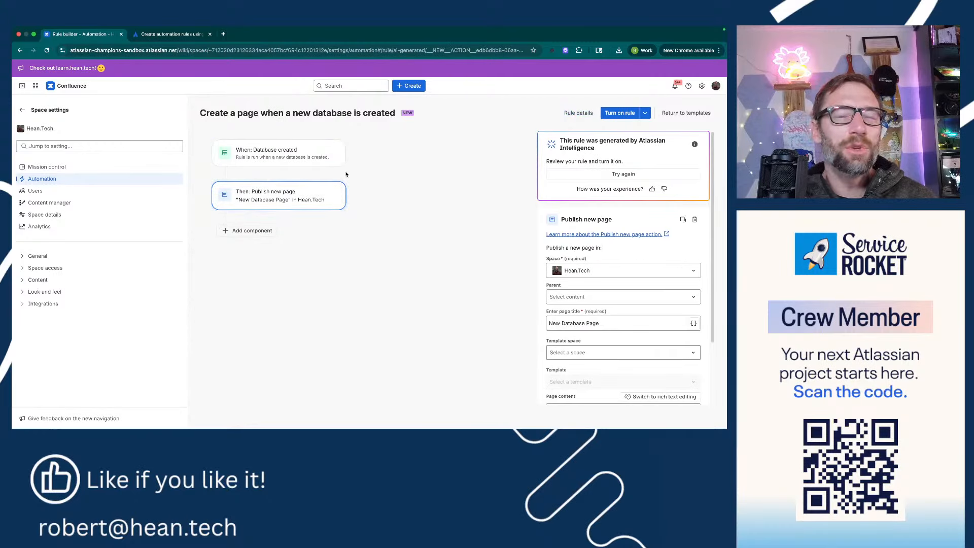
key(ctrl+Tab)
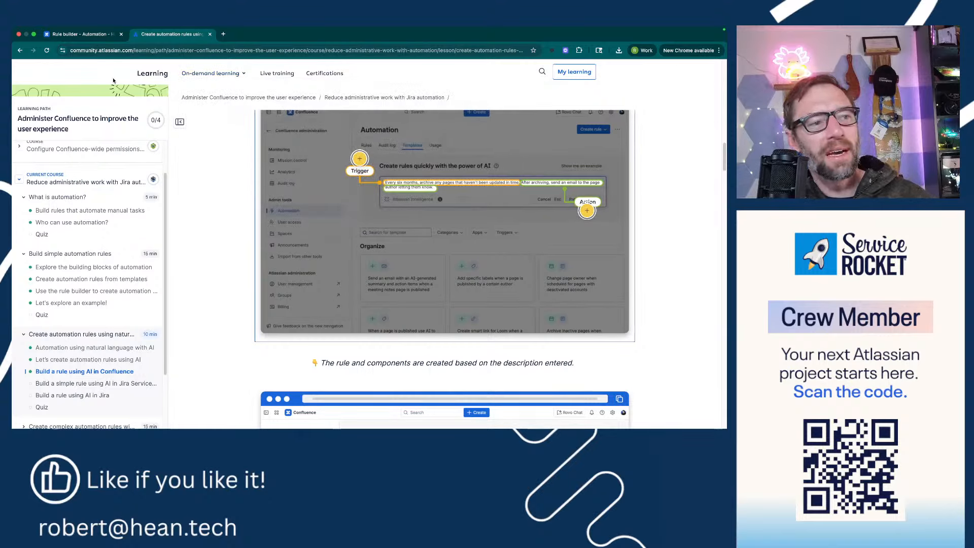
key(ctrl+shift+Tab)
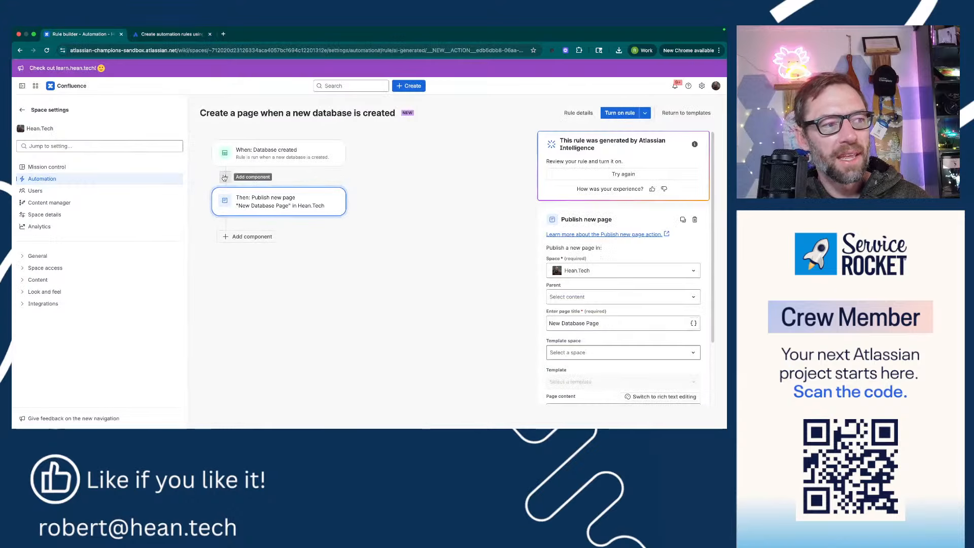
- Try inserting an empty component between the Database created trigger and the Publish new page action, removing it each time
click(224, 177)
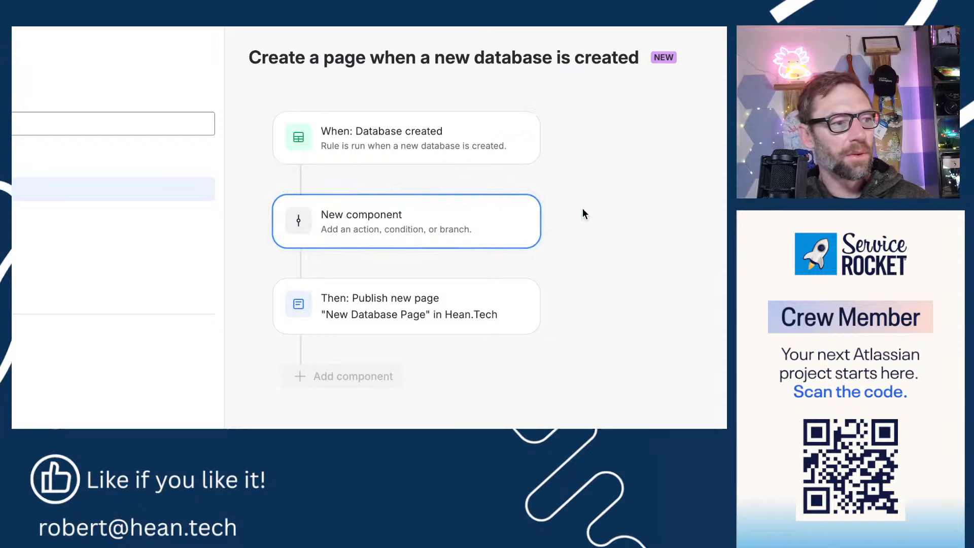
click(513, 200)
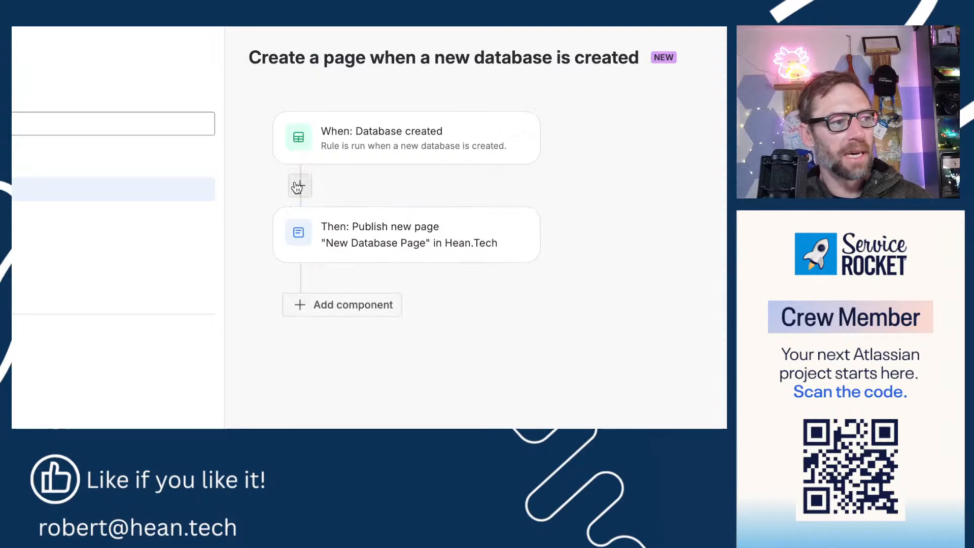
click(300, 177)
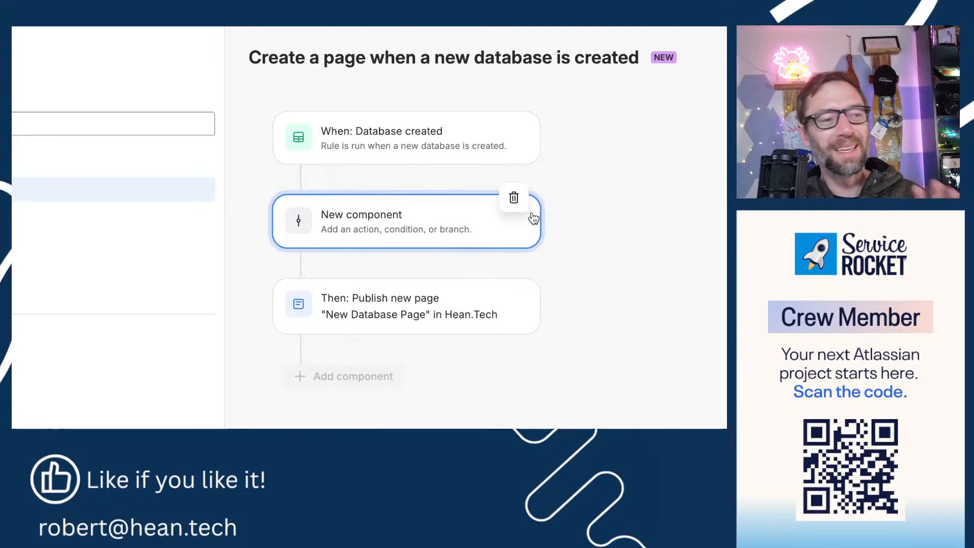
click(513, 199)
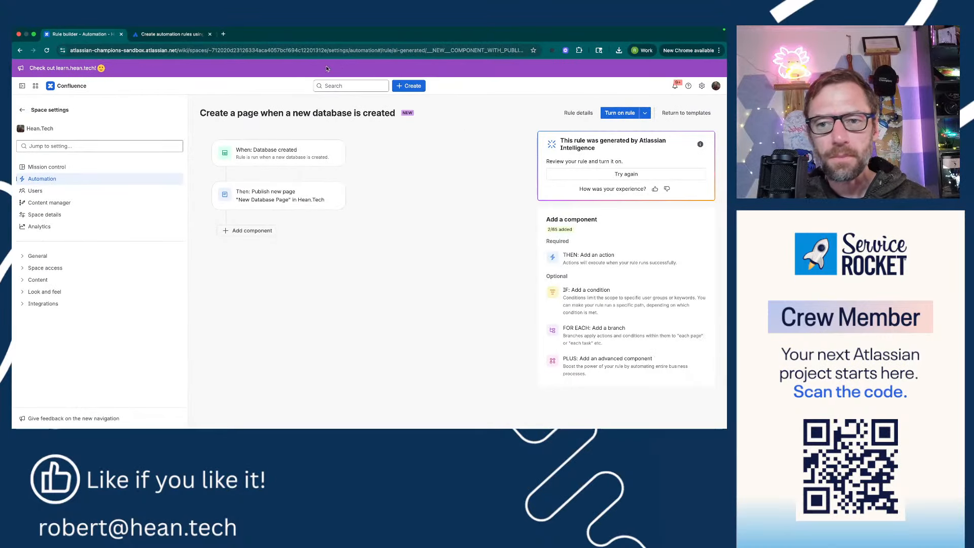
- Return to the natural language lesson and look over the examples of building rules using AI in Confluence, Jira Service Management and Jira
click(172, 34)
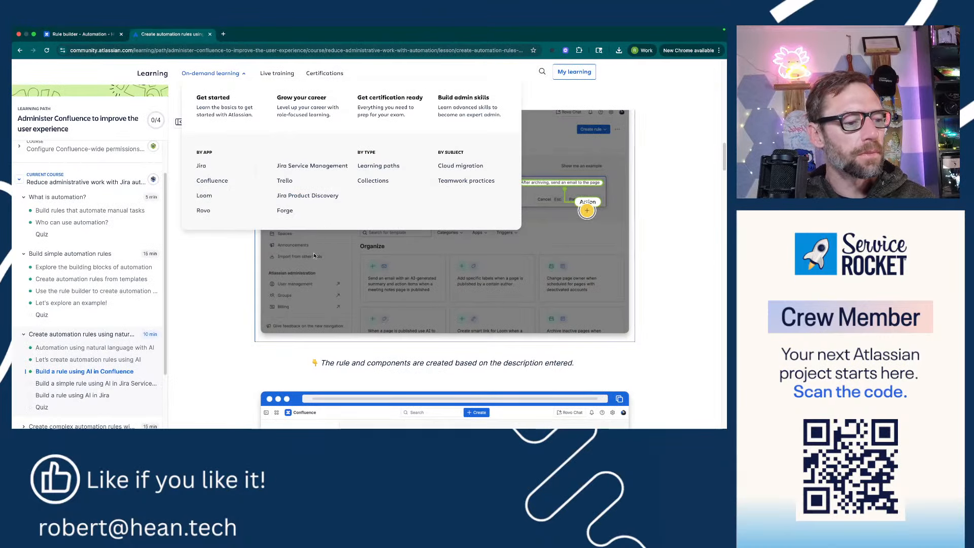
scroll(293, 304, down, 5)
scroll(240, 303, down, 5)
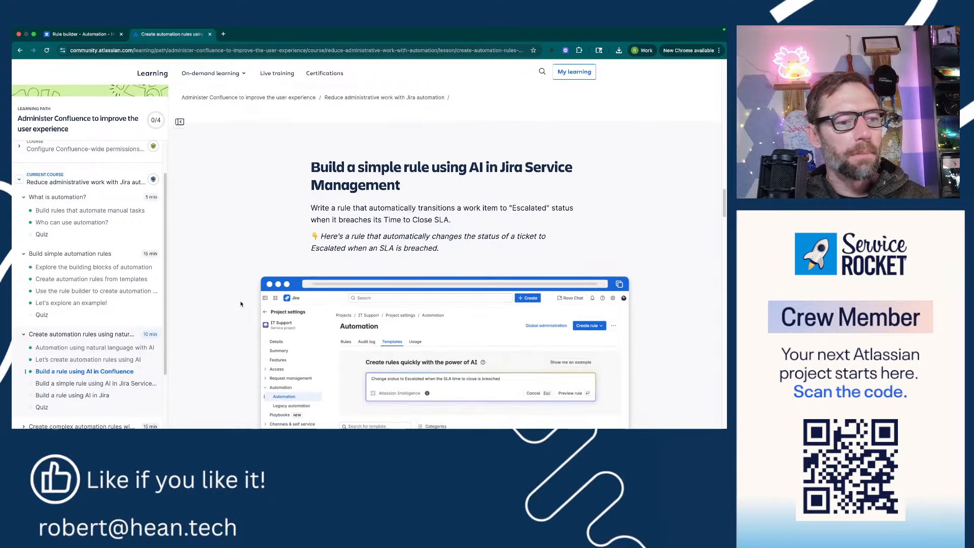
scroll(240, 303, down, 5)
scroll(241, 304, down, 13)
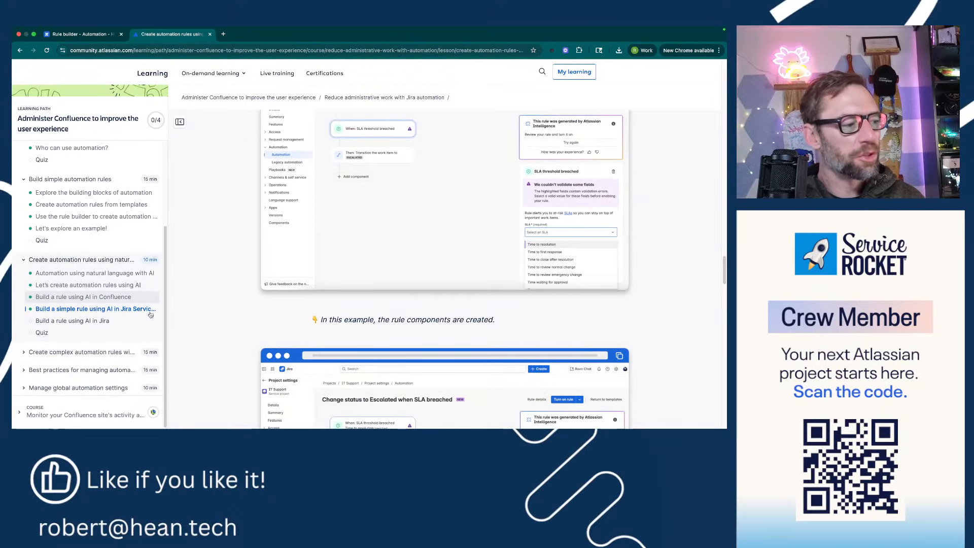
scroll(207, 307, down, 15)
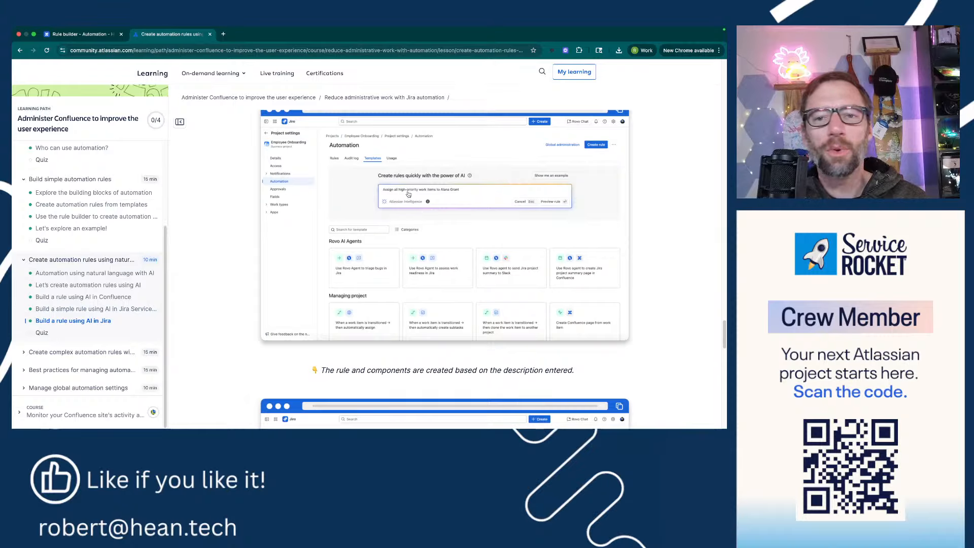
- Open "Reference a smart value in an automation rule" in the complex automation rules lesson and highlight "variables" in the smart values definition
click(84, 352)
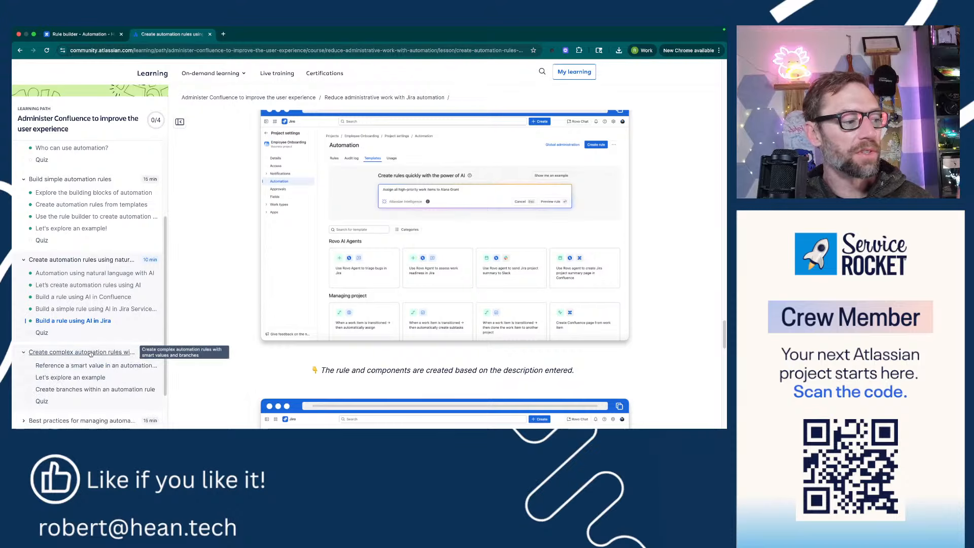
click(87, 363)
scroll(213, 321, up, 6)
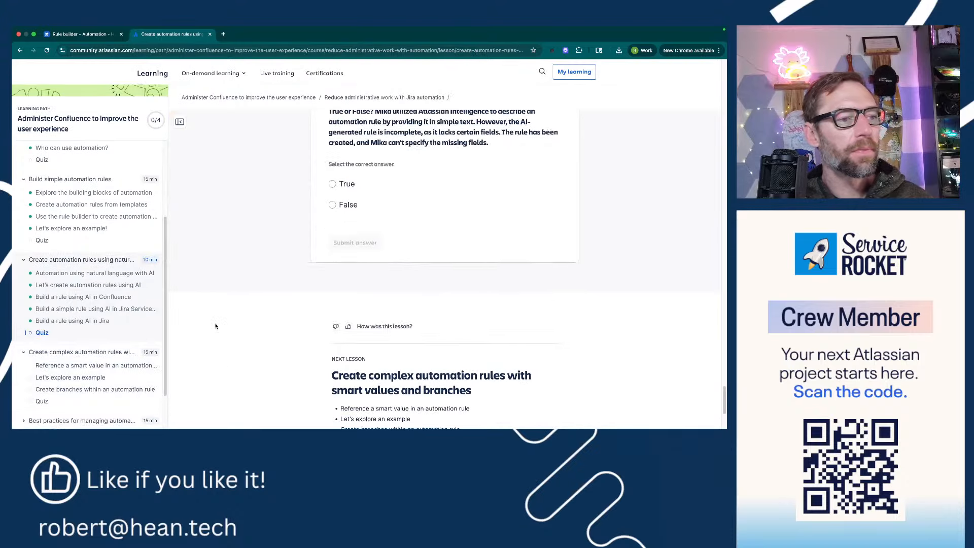
click(47, 368)
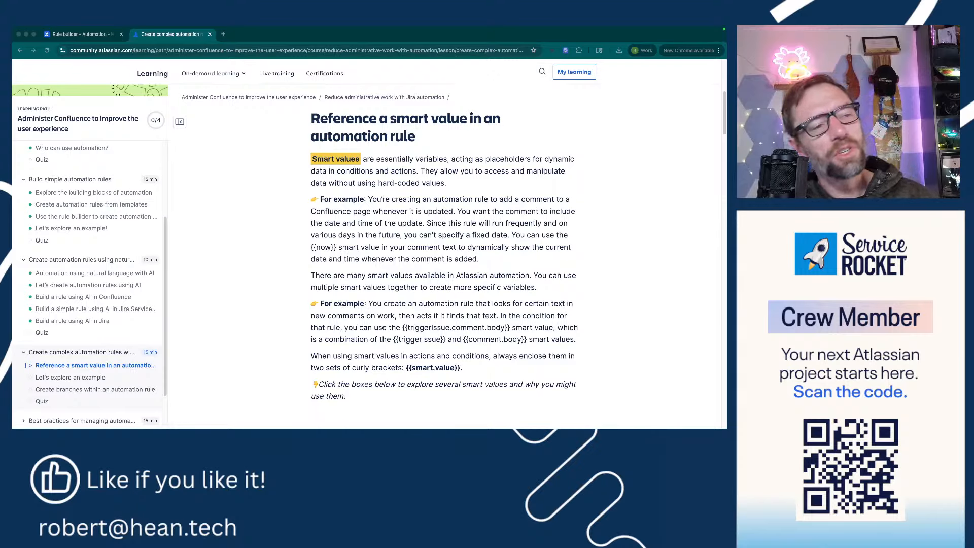
click(599, 257)
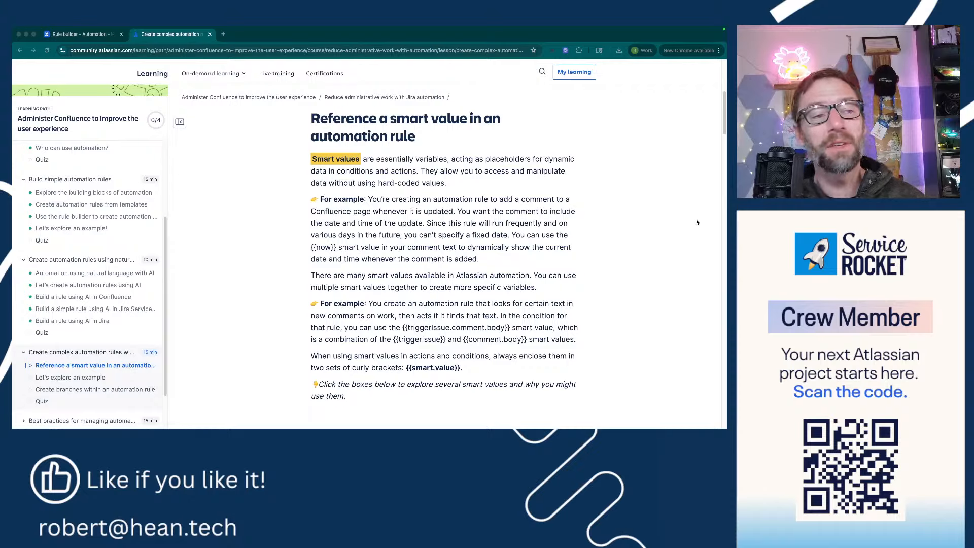
drag(415, 160, 449, 160)
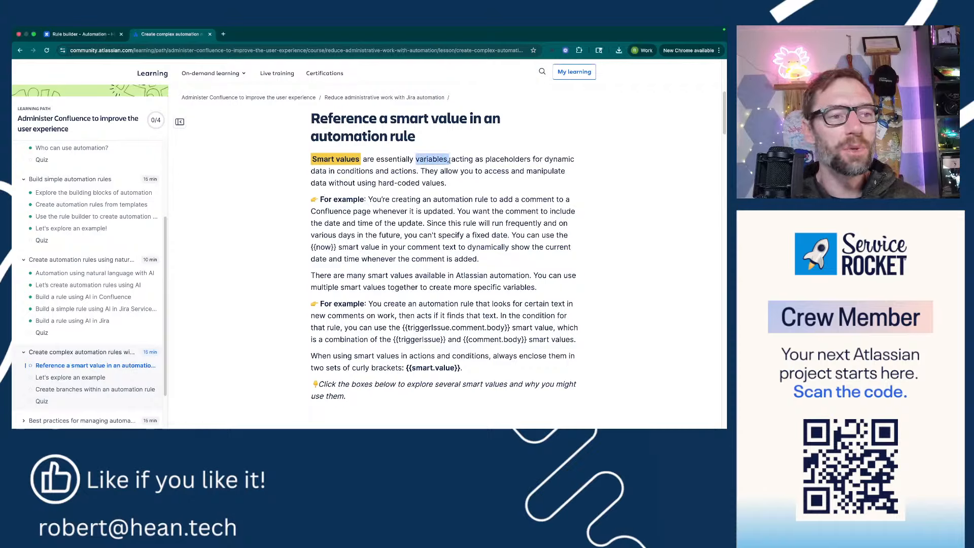
- Read the lesson's first smart value example and highlight the {{now}} smart value in it
click(440, 218)
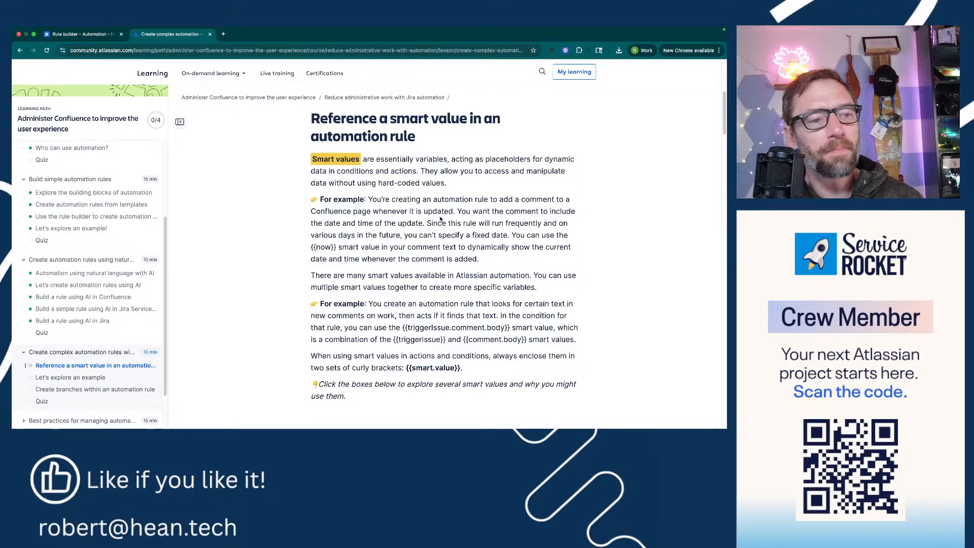
scroll(400, 226, down, 2)
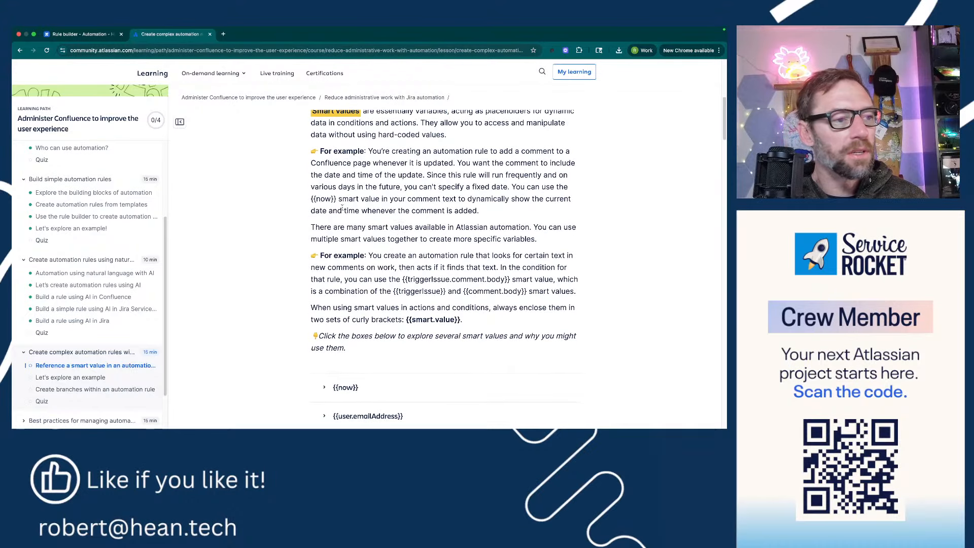
drag(337, 199, 308, 203)
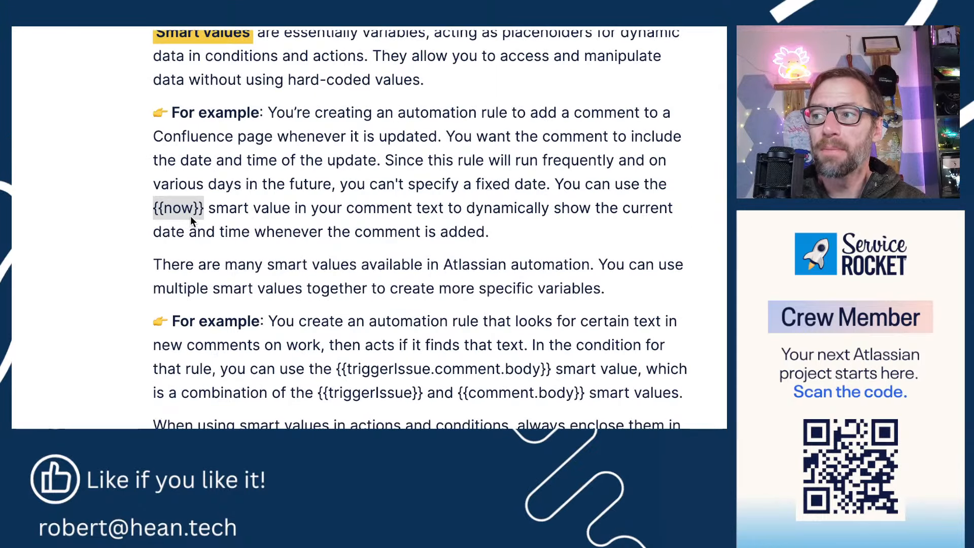
drag(217, 210, 154, 210)
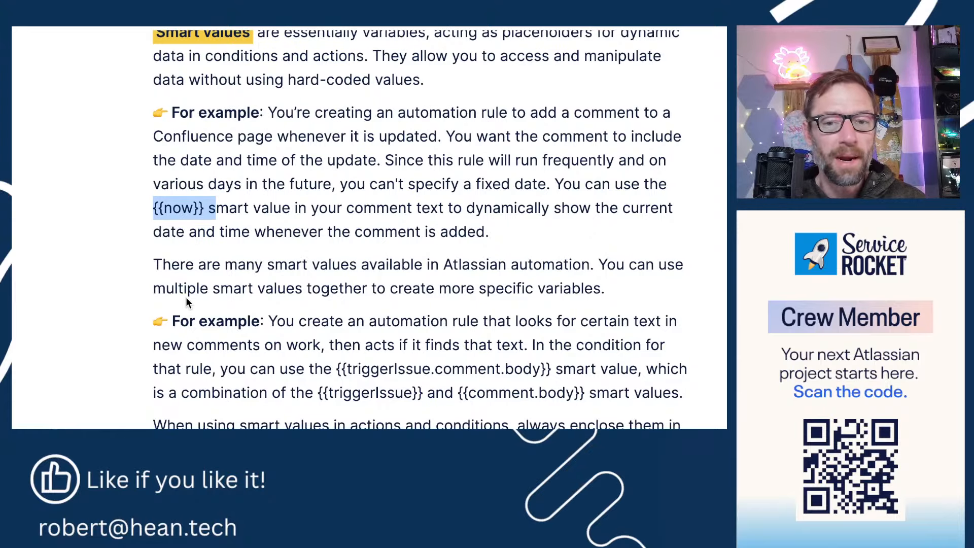
click(288, 327)
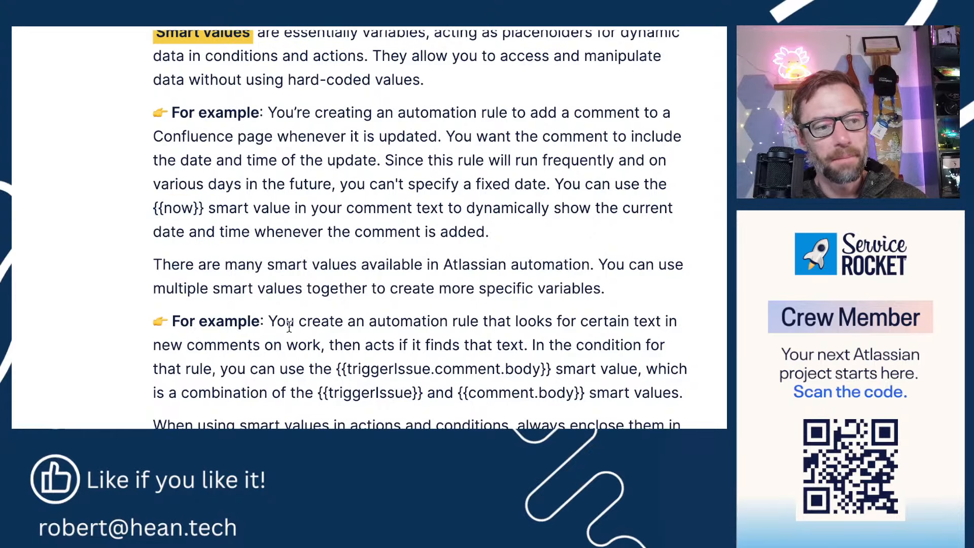
- Expand the {{now}}, {{user.emailAddress}} and {{now.plusDays(3).toBusinessDay()}} boxes in turn and read their explanations
scroll(289, 327, down, 3)
scroll(288, 327, down, 3)
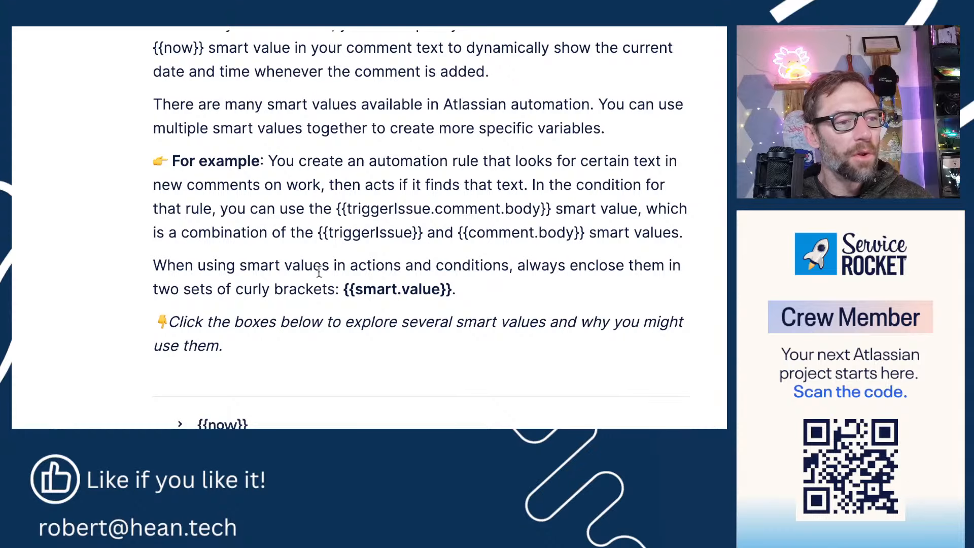
scroll(320, 274, down, 5)
scroll(321, 275, down, 5)
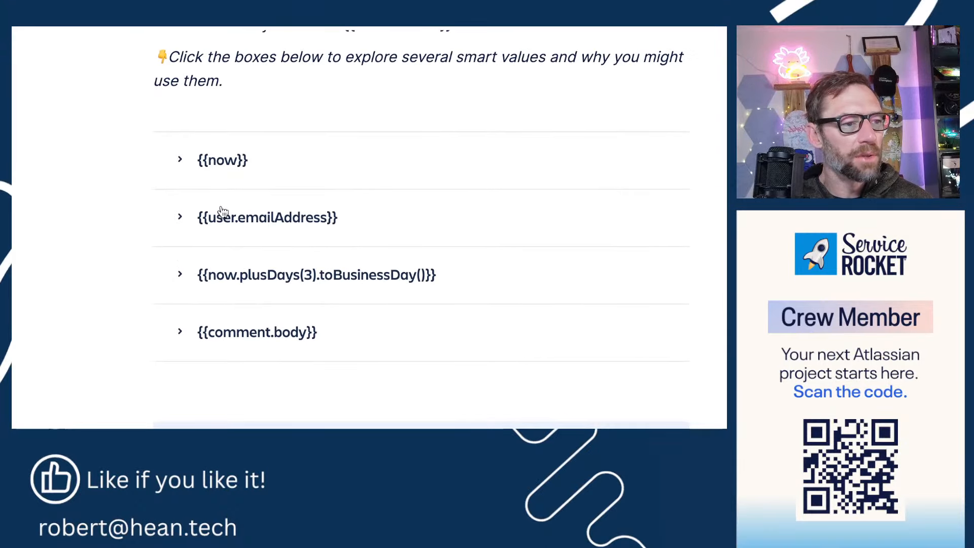
click(225, 181)
scroll(224, 181, down, 4)
scroll(253, 287, up, 4)
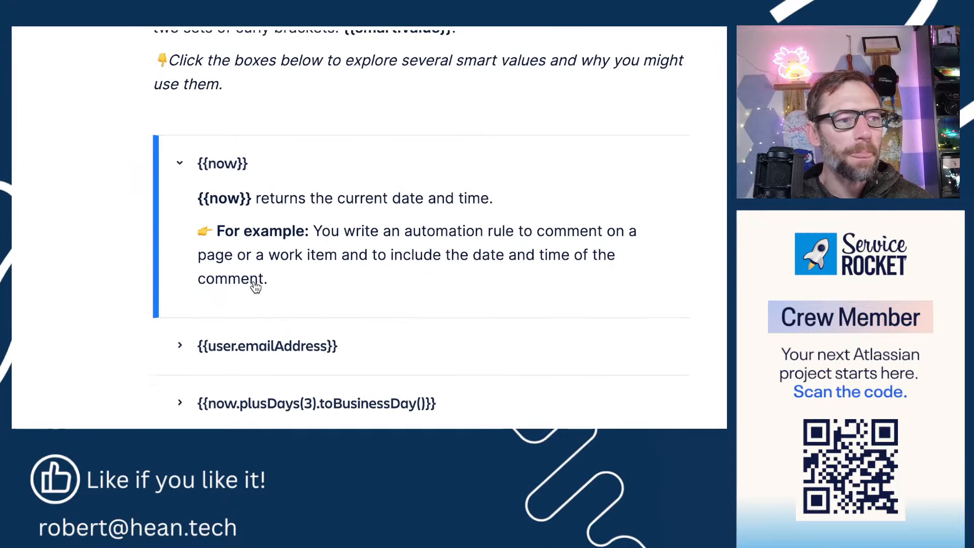
click(277, 352)
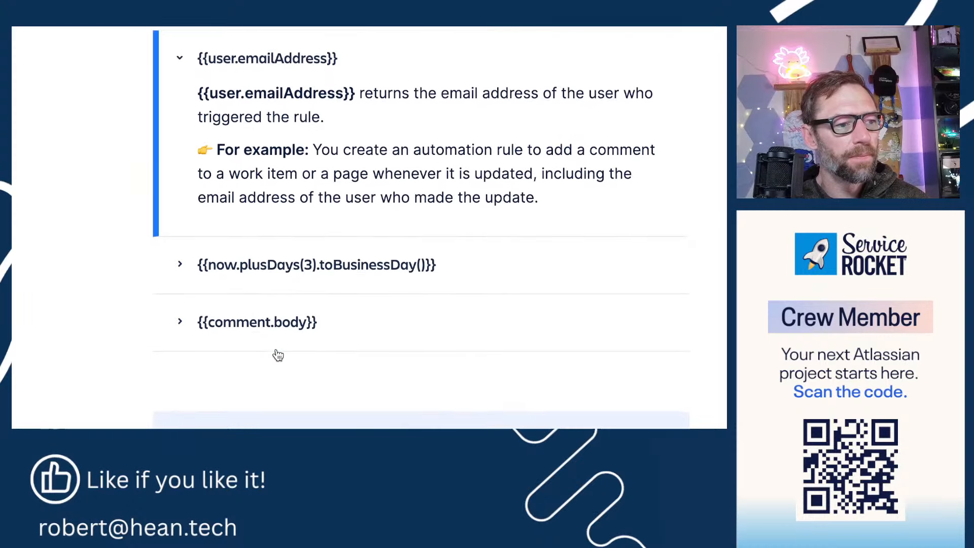
scroll(207, 229, up, 2)
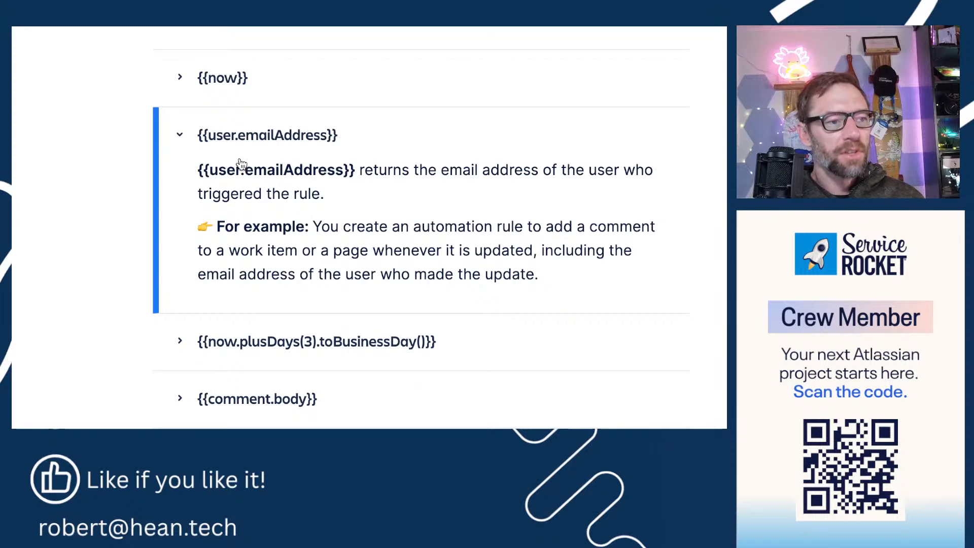
click(298, 345)
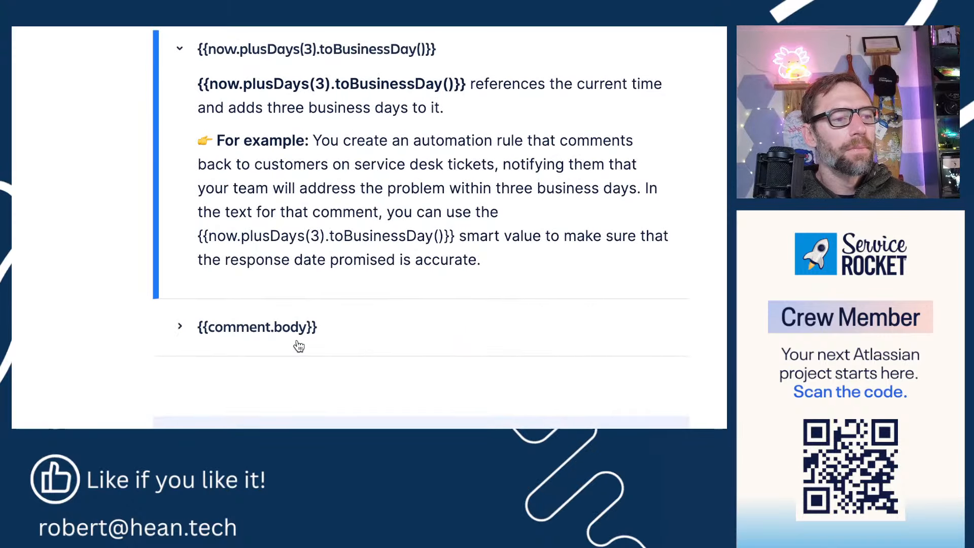
scroll(300, 344, up, 2)
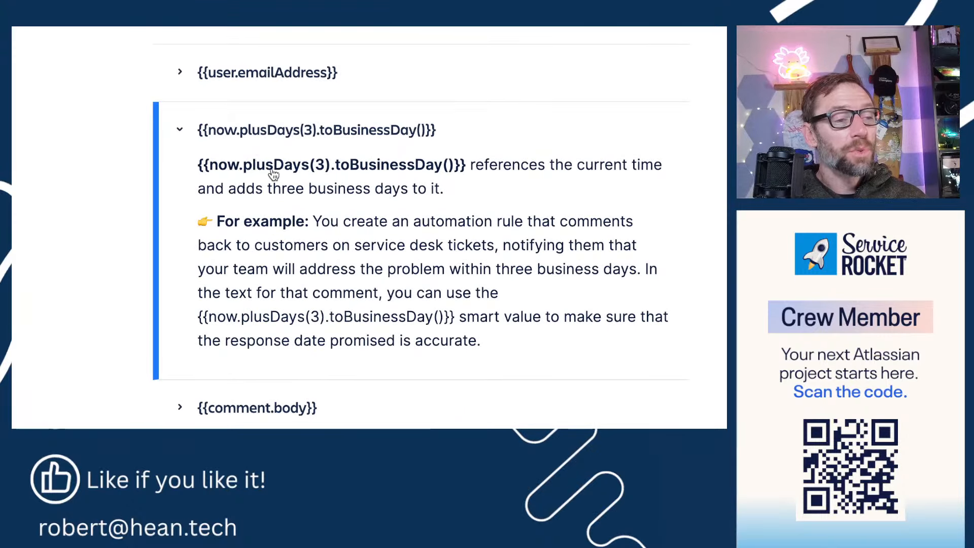
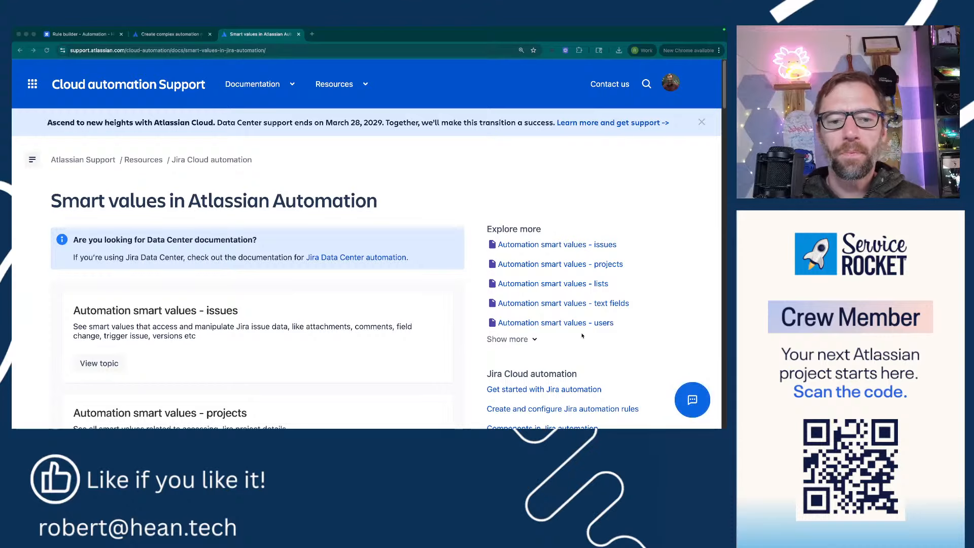
- Look through the topic list on the "Smart values in Atlassian Automation" page of Cloud automation Support
click(79, 300)
scroll(132, 290, down, 5)
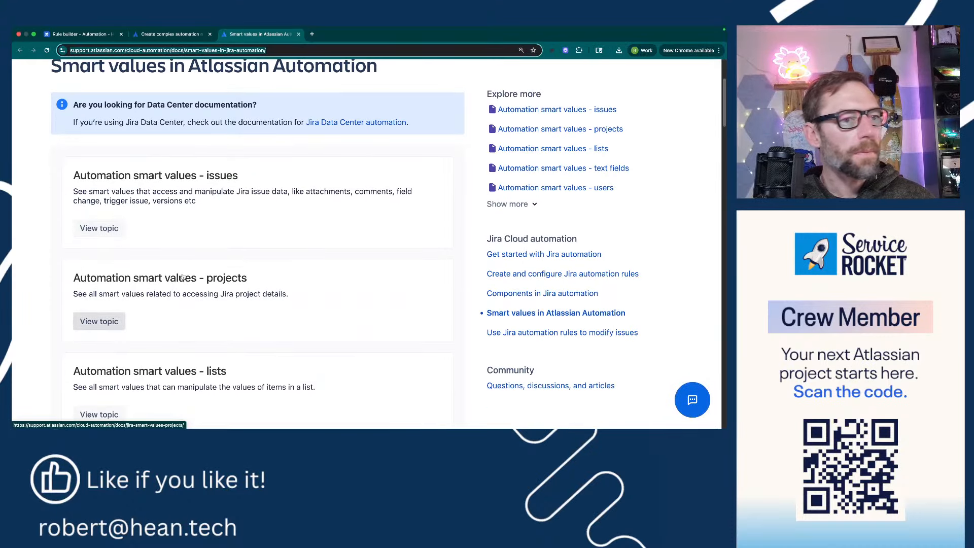
scroll(381, 260, down, 15)
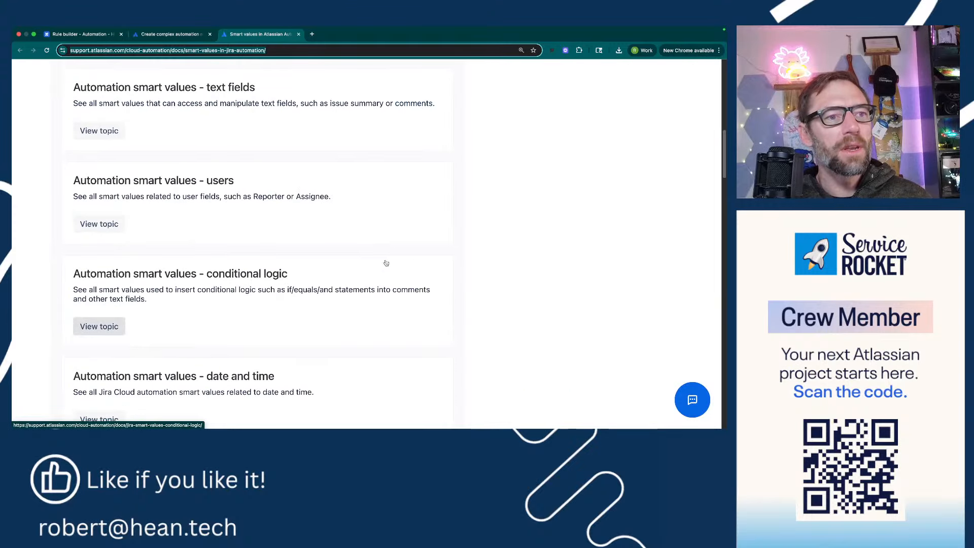
scroll(377, 259, down, 12)
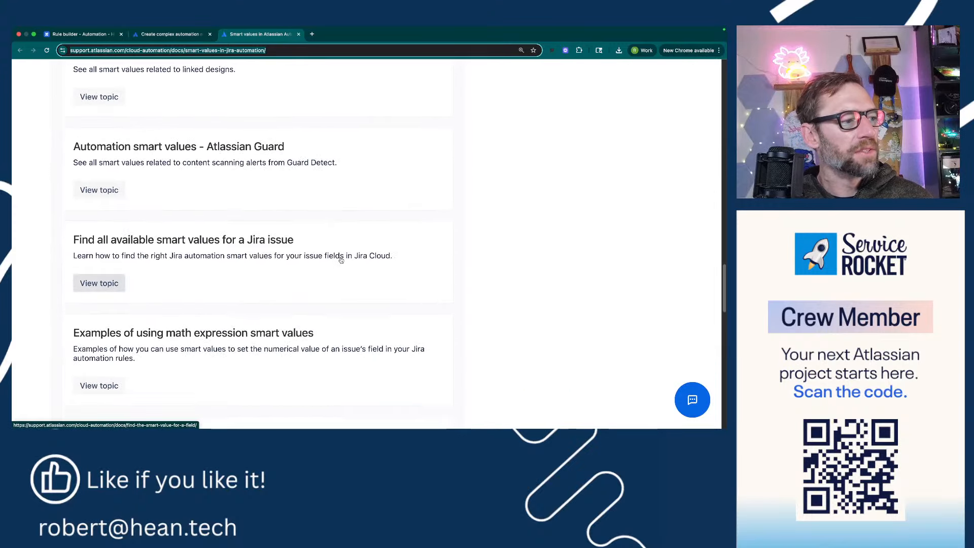
scroll(326, 265, up, 12)
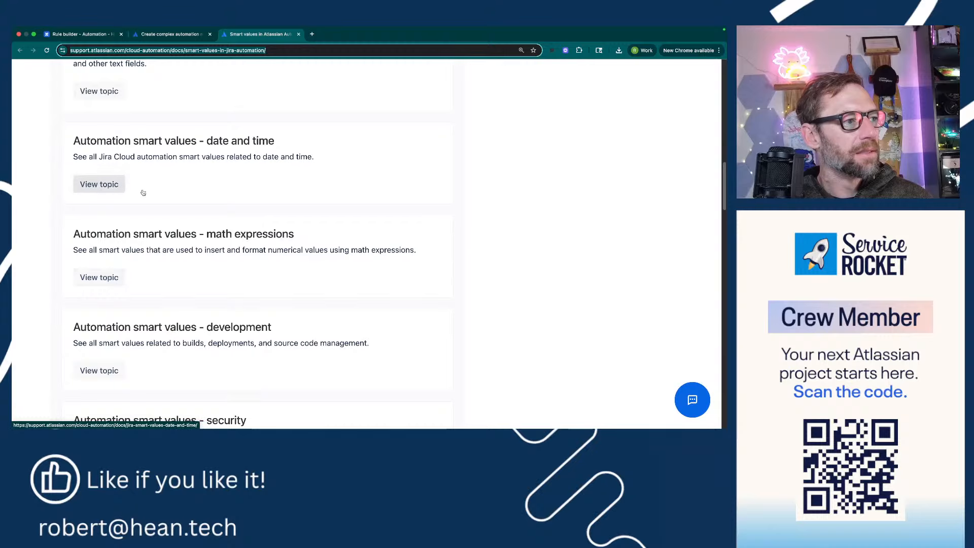
scroll(124, 152, up, 4)
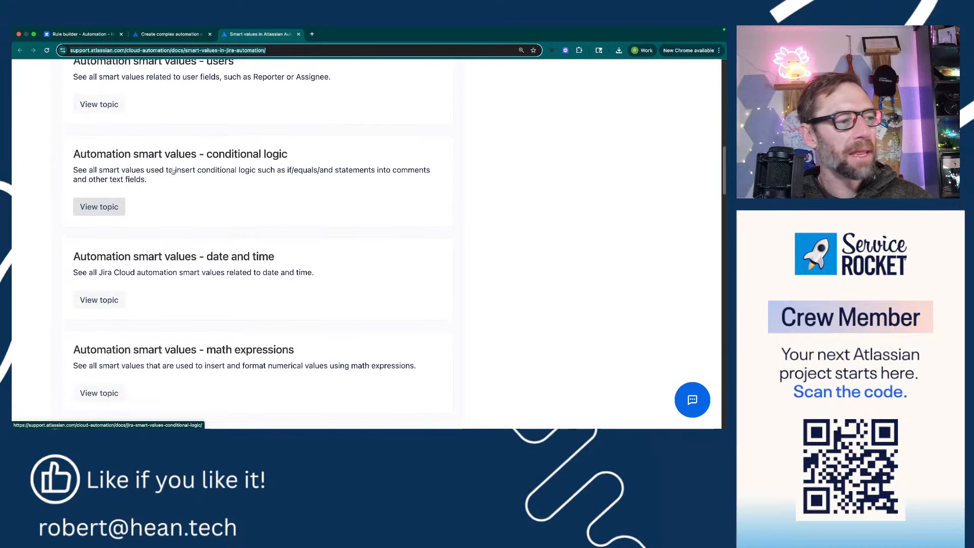
scroll(125, 207, up, 4)
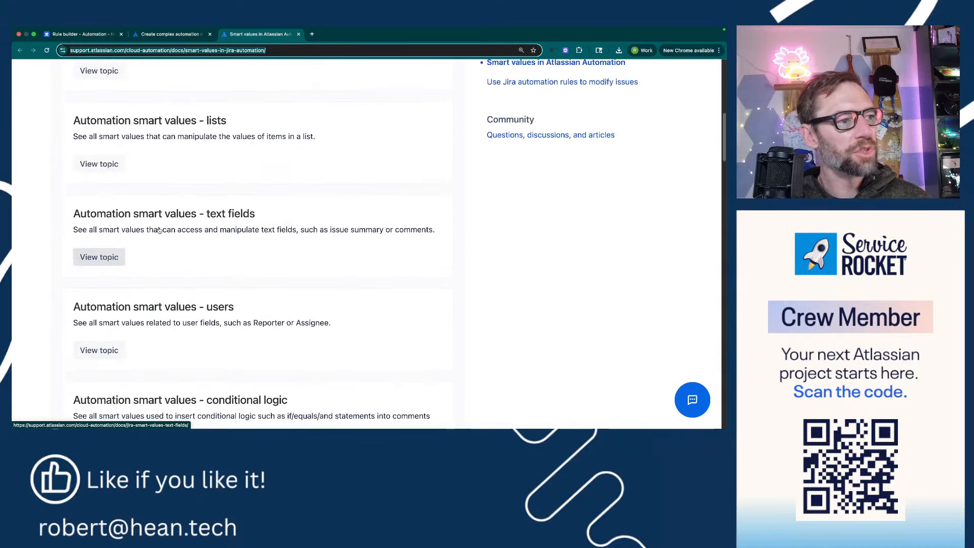
scroll(125, 208, up, 4)
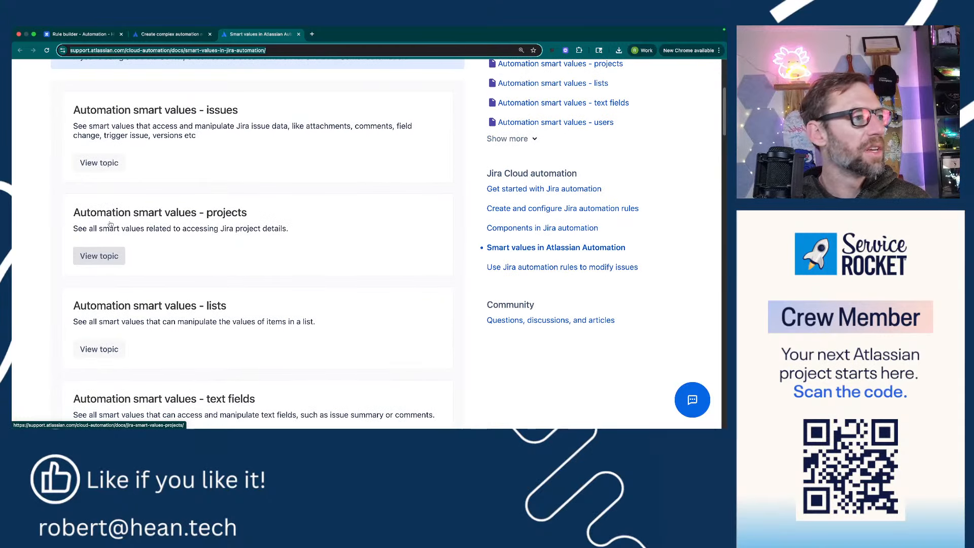
- Open the "Automation smart values - text fields" topic and look over its functions and examples, including endsWith and equals
scroll(128, 255, down, 2)
click(108, 350)
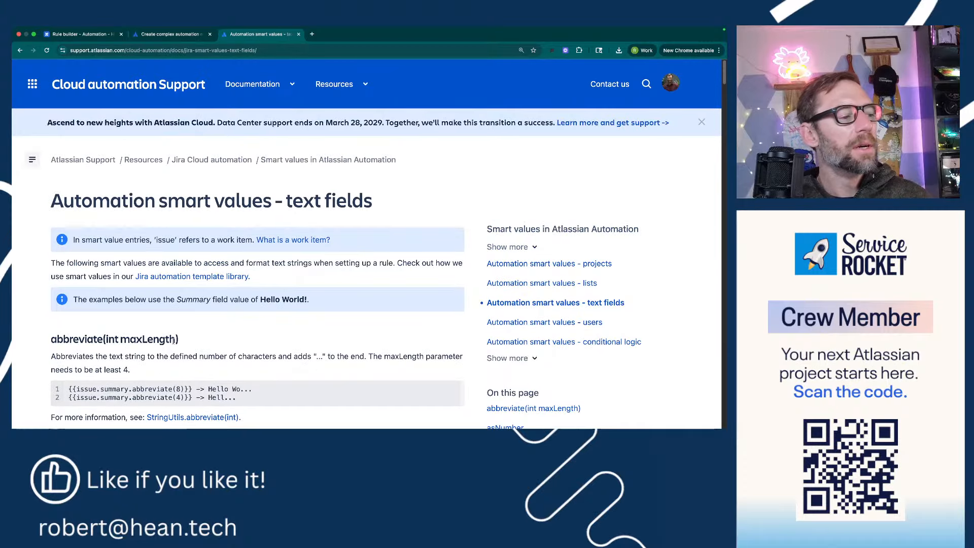
scroll(208, 337, down, 3)
scroll(208, 335, down, 10)
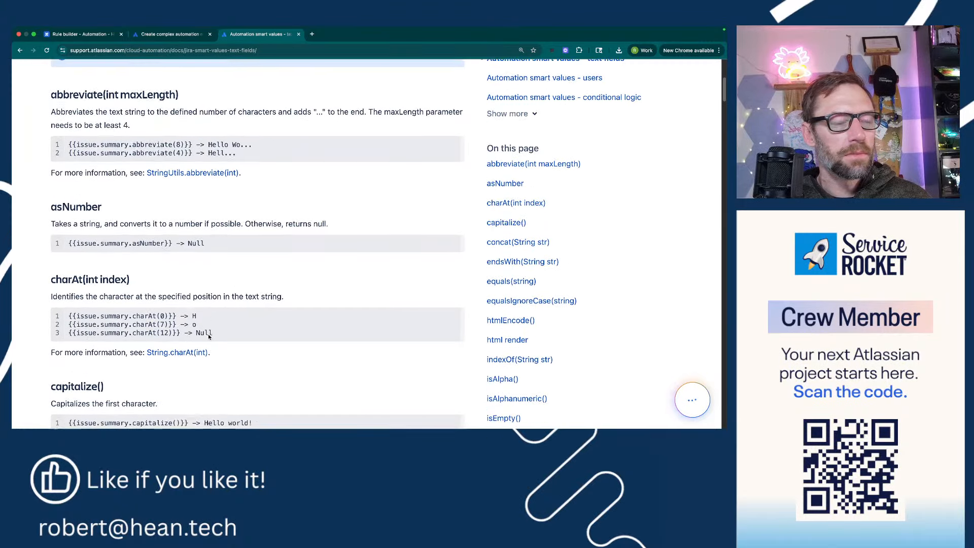
scroll(208, 337, down, 15)
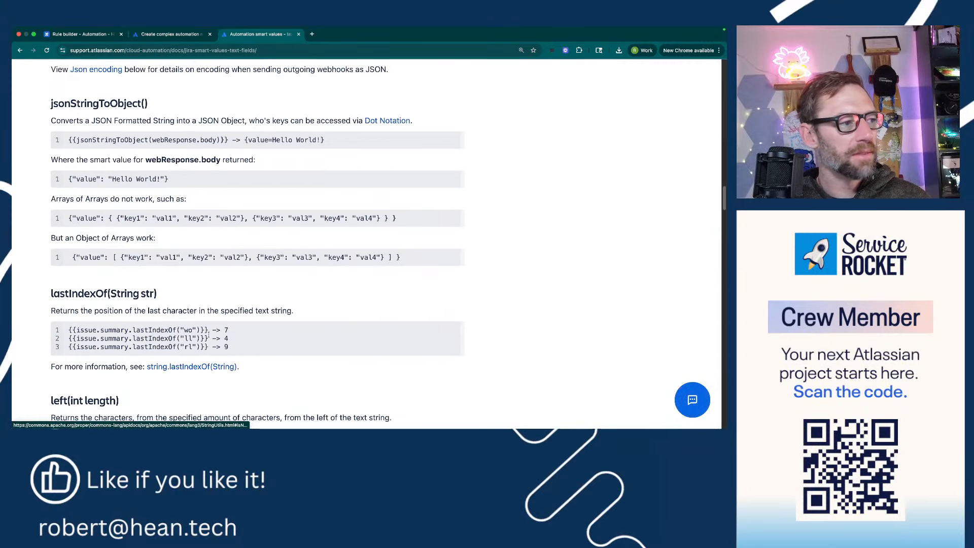
scroll(208, 336, down, 3)
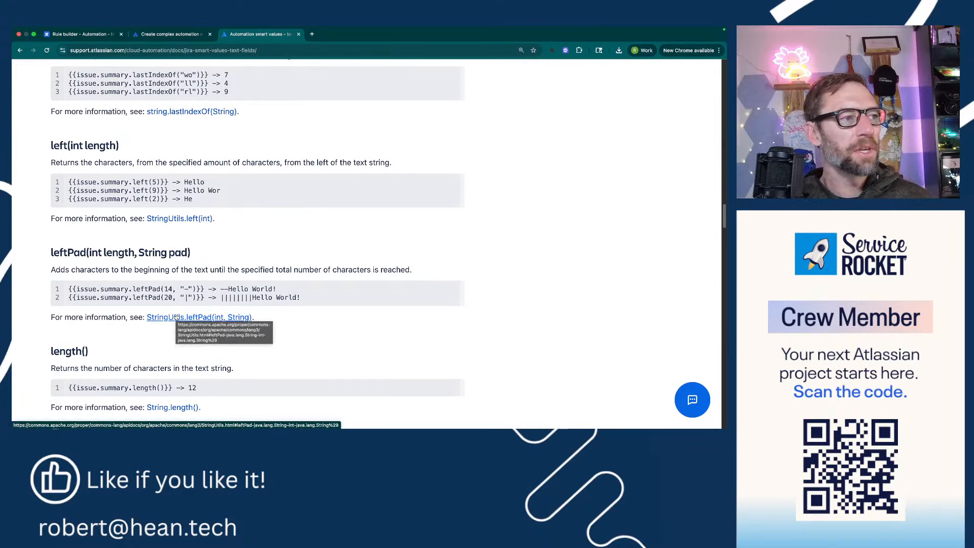
scroll(176, 316, up, 18)
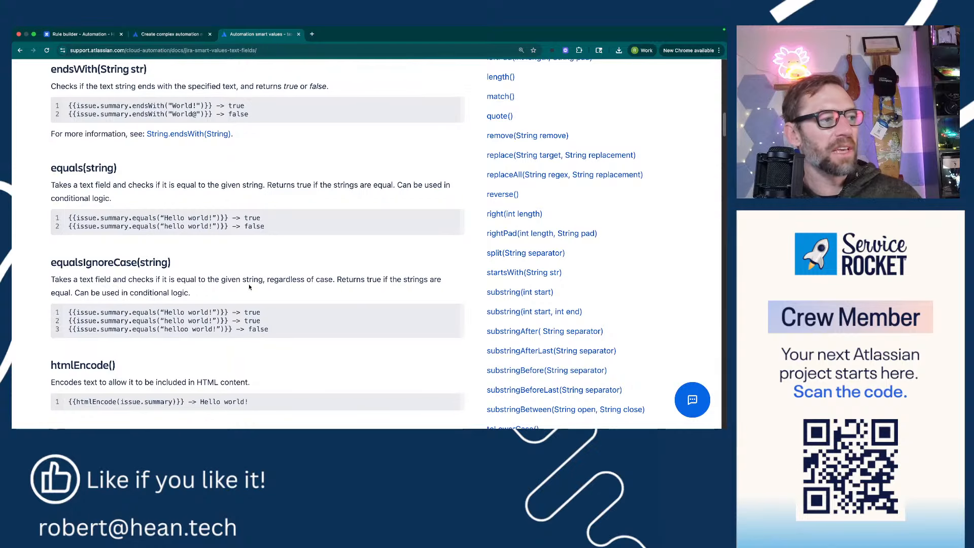
scroll(249, 287, up, 1)
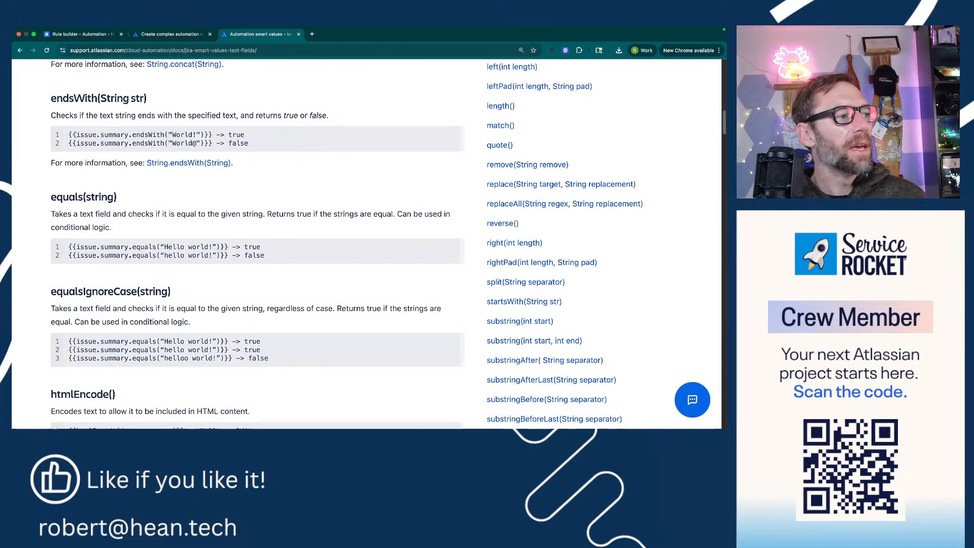
- Highlight "issue", "summary" and "endsWith" in turn in the first endsWith(String str) example
drag(77, 135, 89, 135)
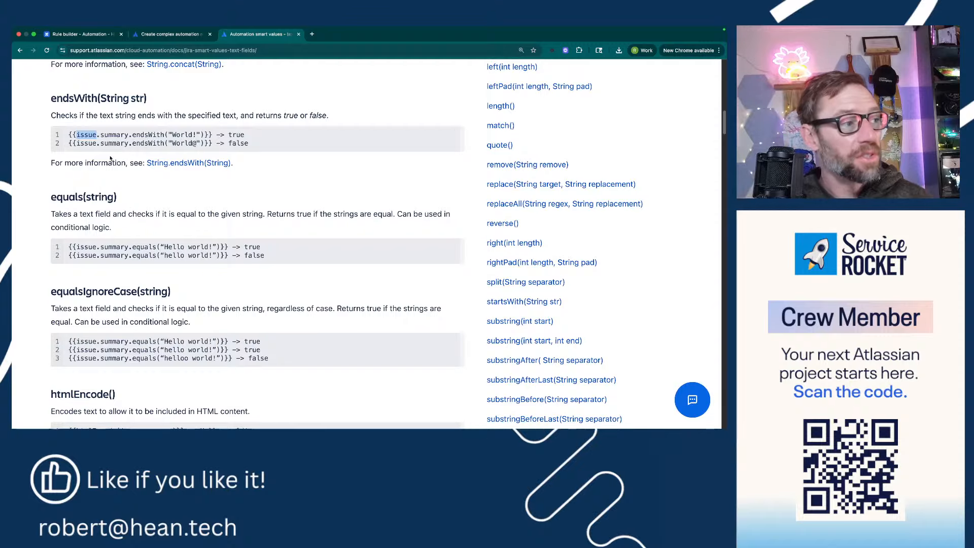
double_click(116, 136)
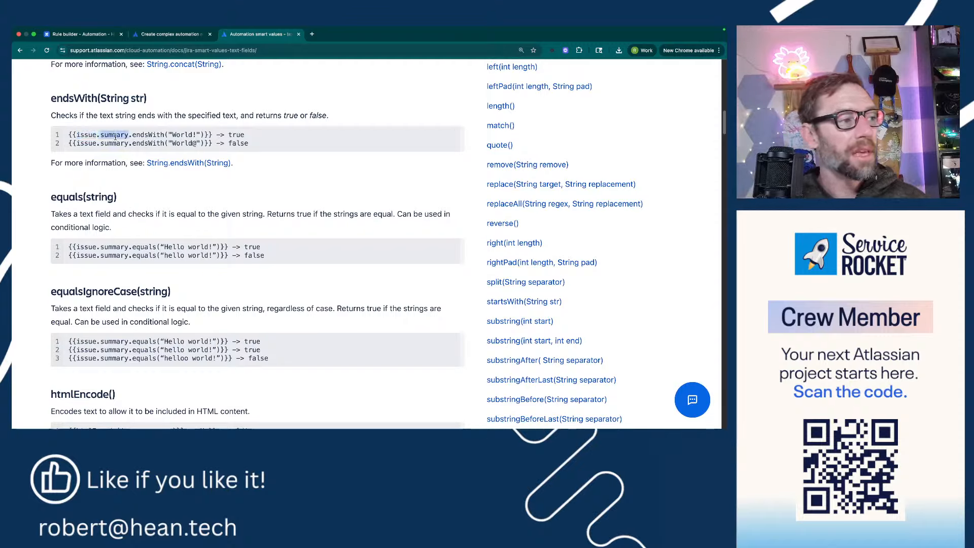
double_click(154, 135)
click(176, 133)
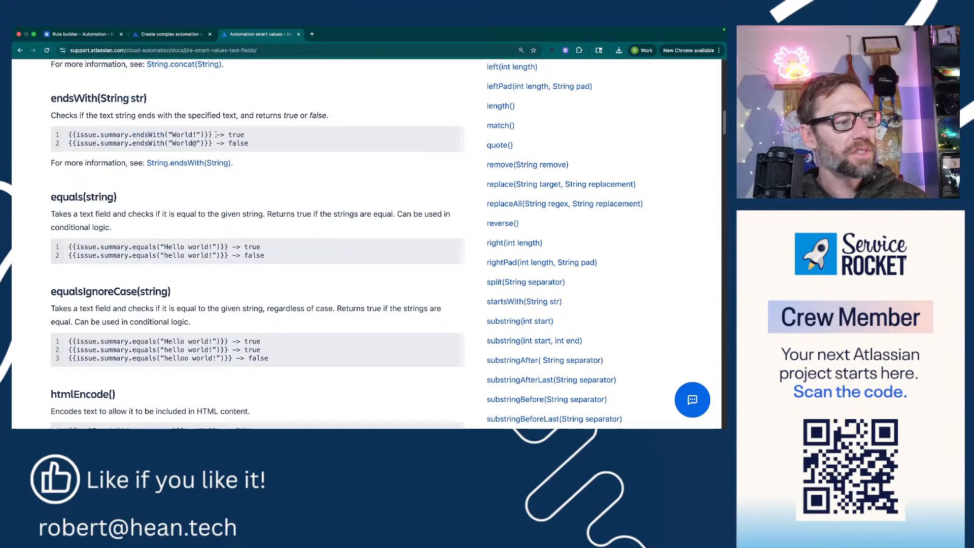
- Close the text fields documentation and continue the lesson to the rule-building boxes under "Let's explore an example"
scroll(146, 201, up, 12)
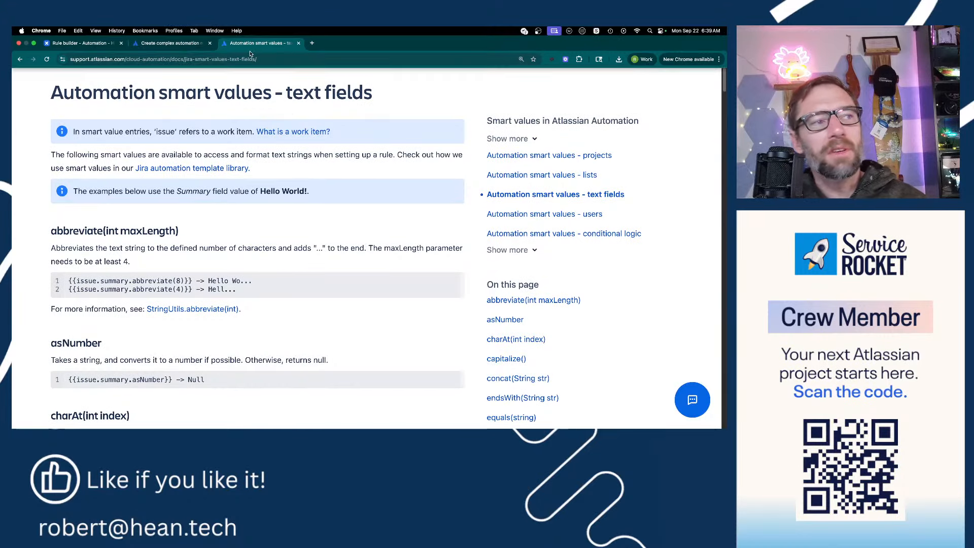
click(299, 43)
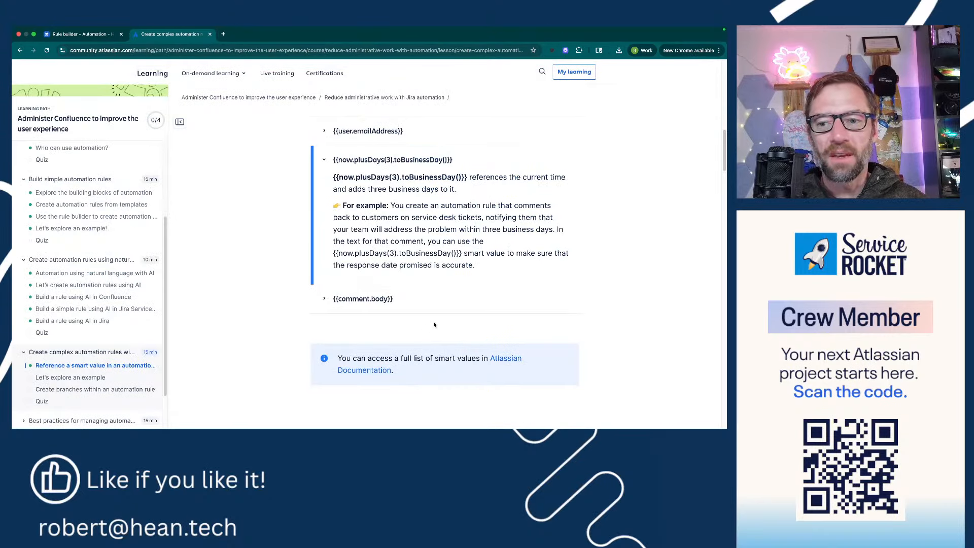
click(260, 442)
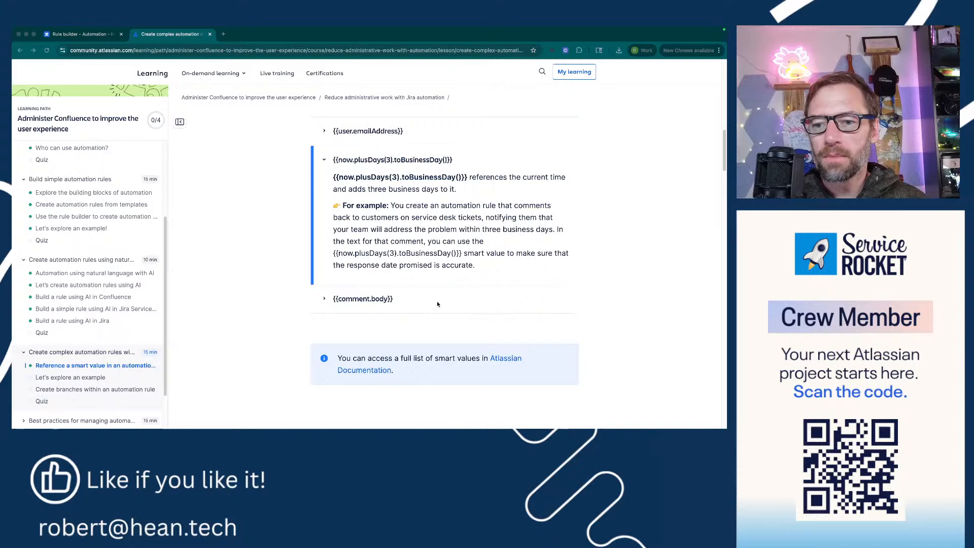
scroll(437, 303, down, 2)
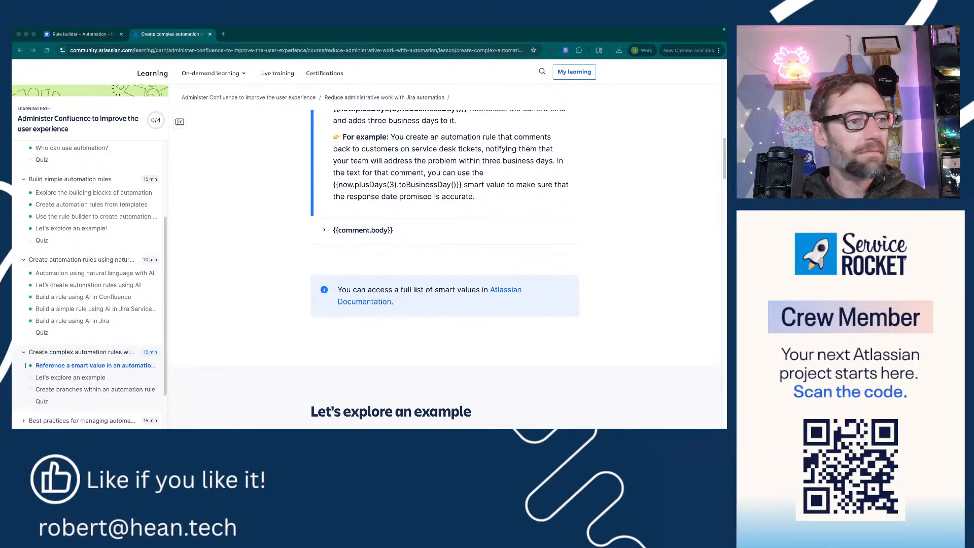
scroll(310, 281, down, 5)
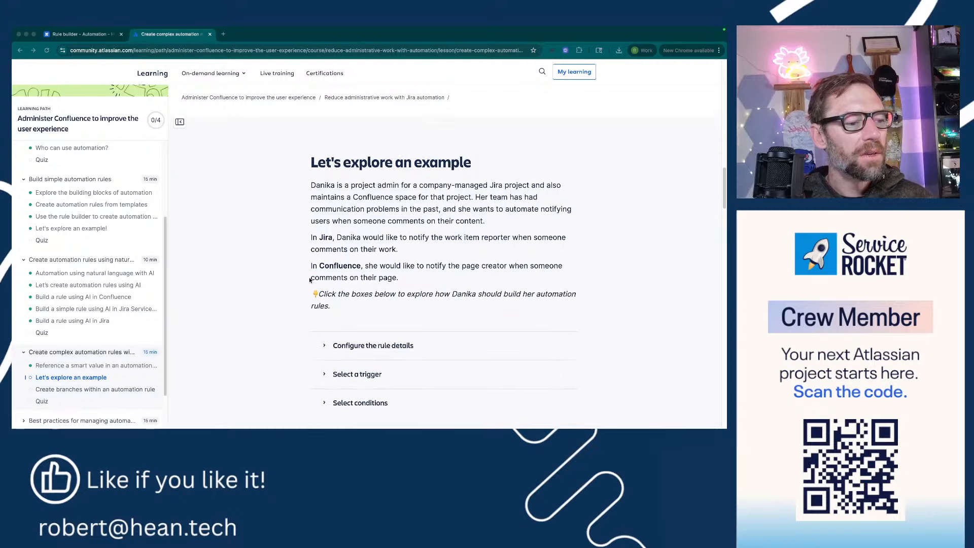
scroll(310, 280, down, 2)
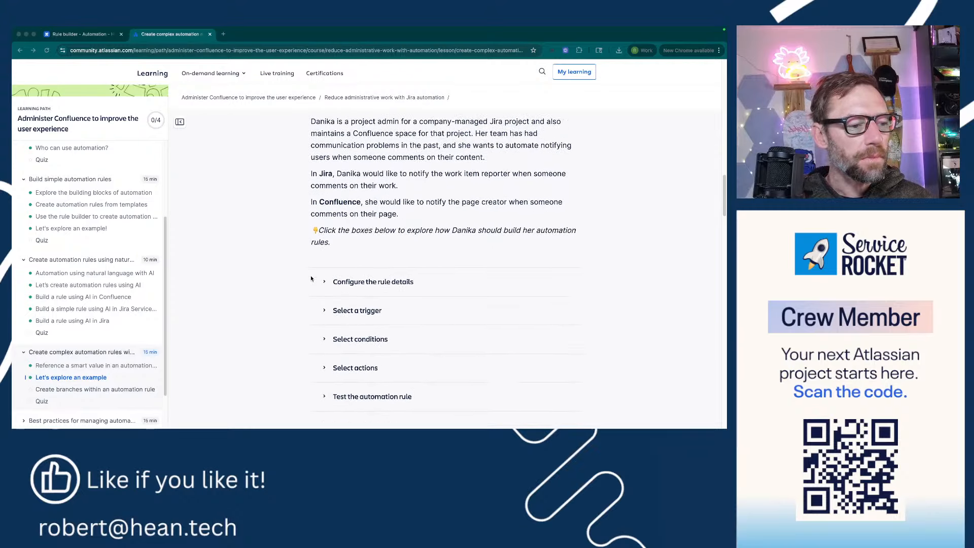
- Switch to the Confluence rule builder and replace the rule's Publish new page action with a new, blank Publish new page action
click(82, 44)
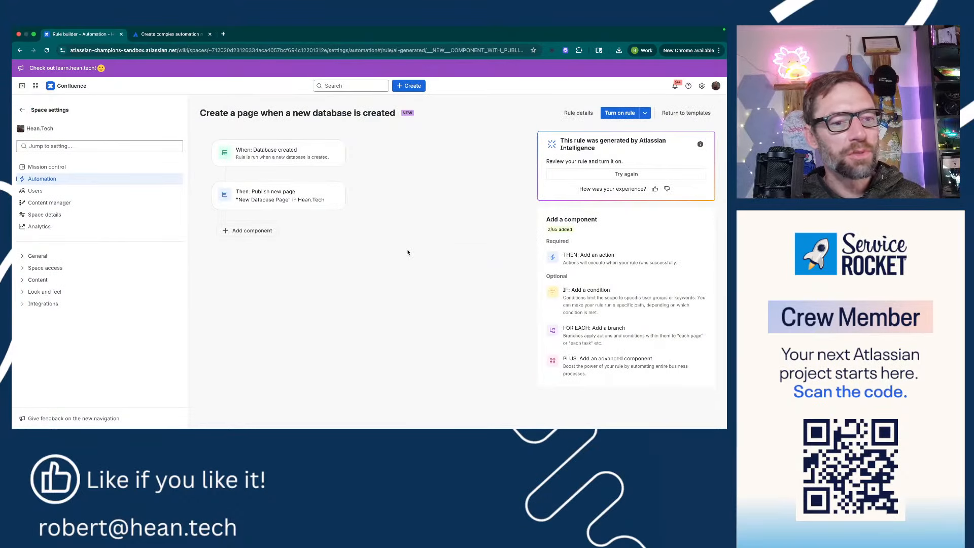
click(309, 203)
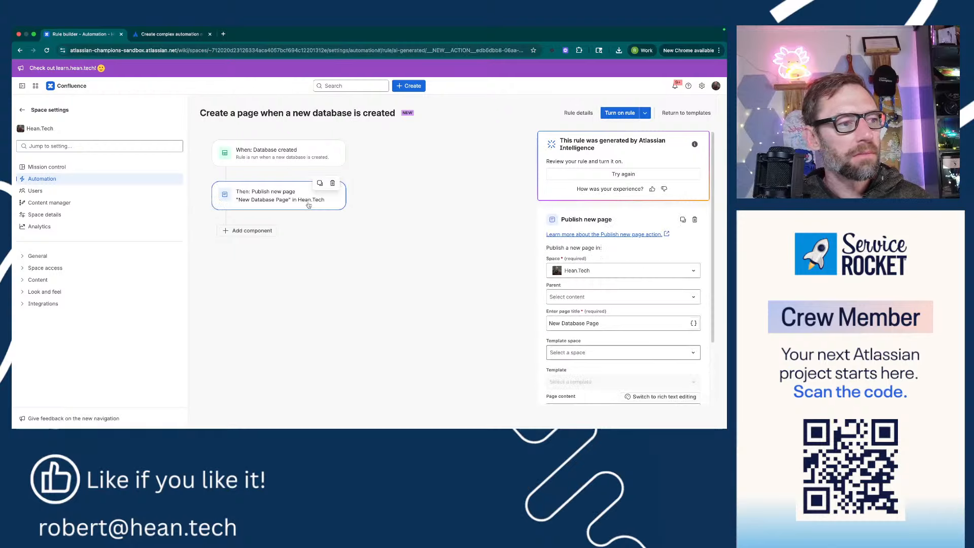
click(332, 183)
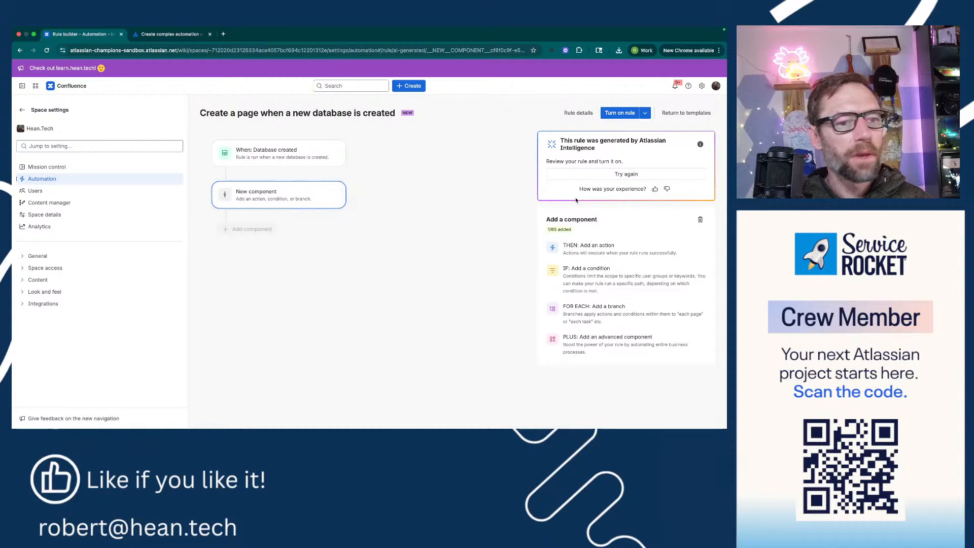
click(600, 251)
scroll(622, 275, down, 3)
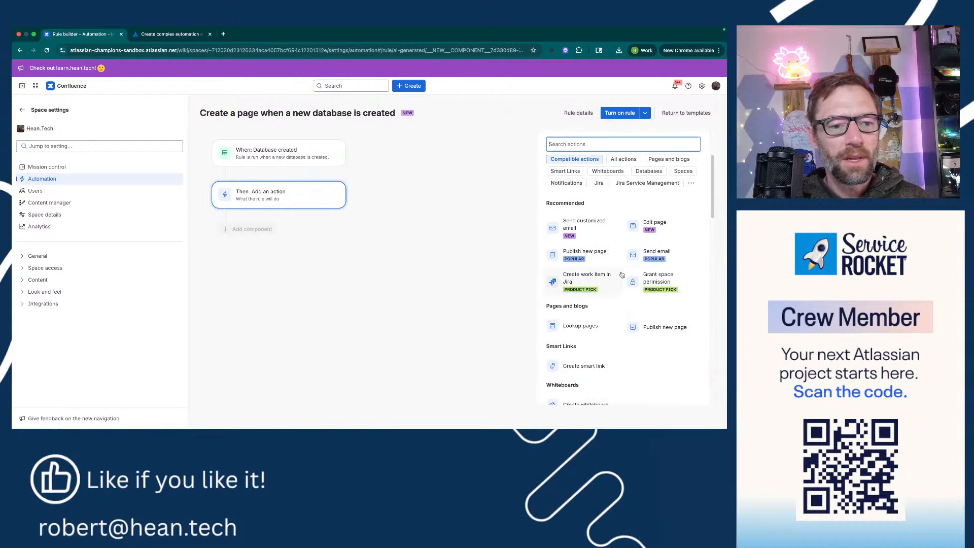
click(579, 256)
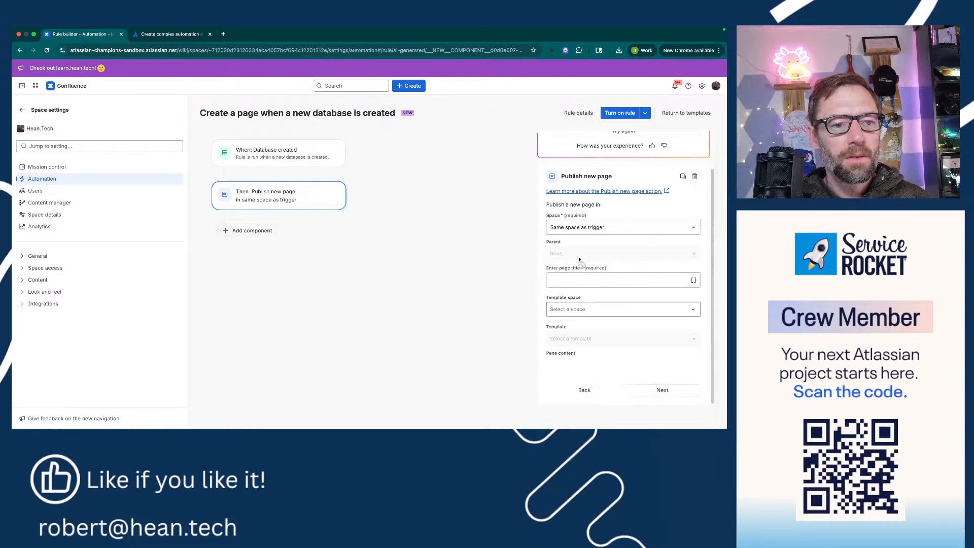
- Show the available smart values for the new page action's page title
click(514, 245)
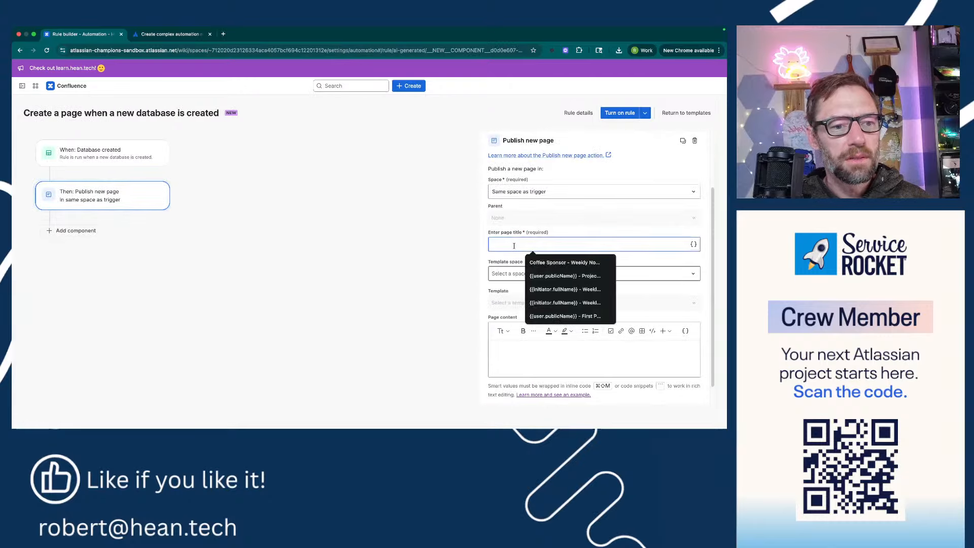
key(super+Tab)
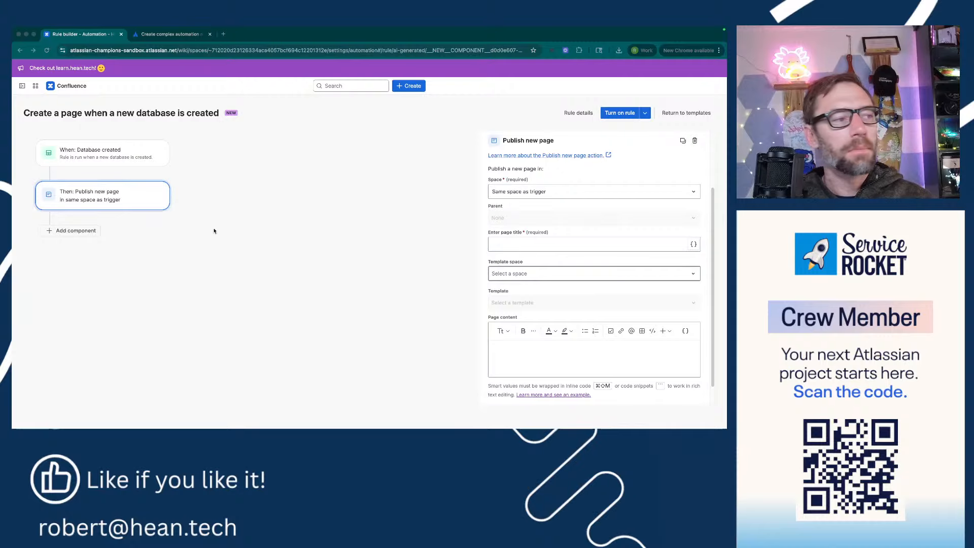
click(595, 244)
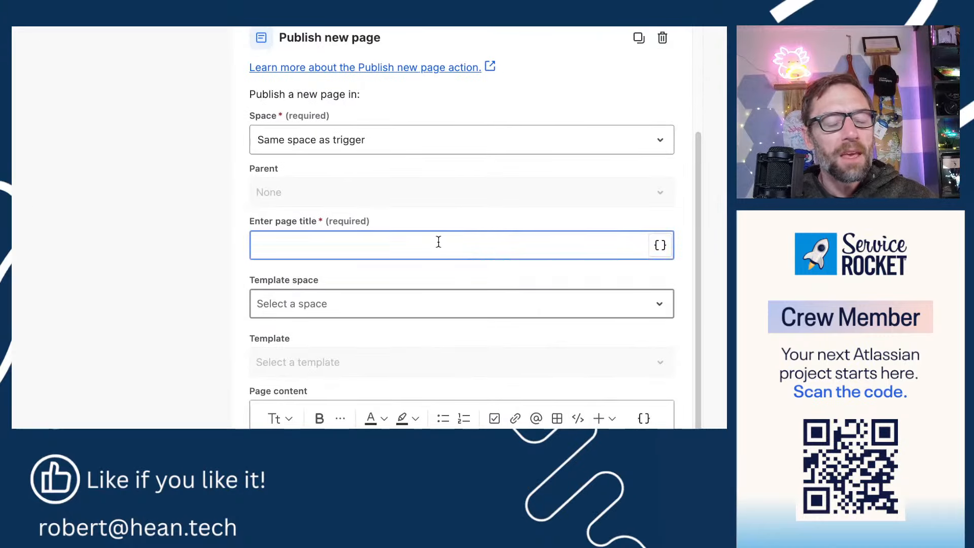
drag(297, 218, 408, 219)
click(567, 245)
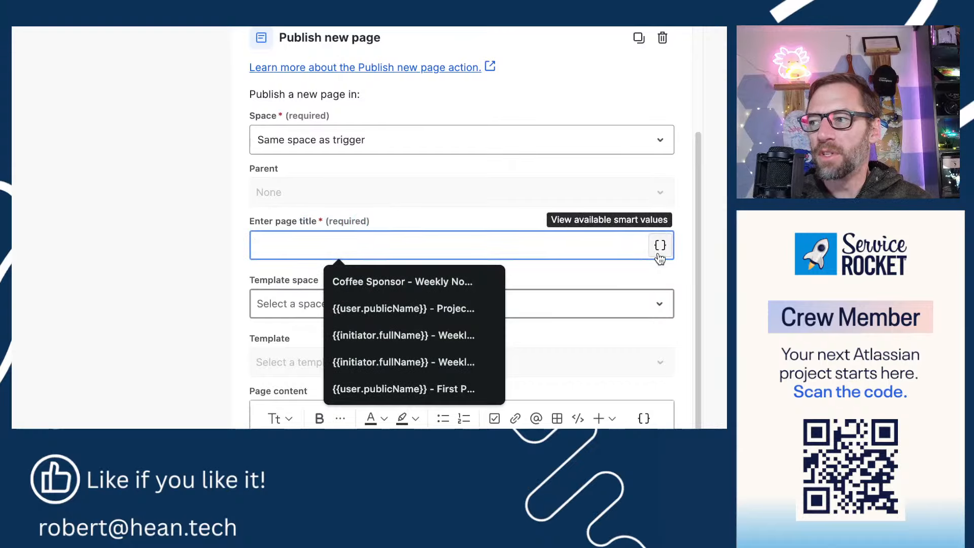
click(659, 254)
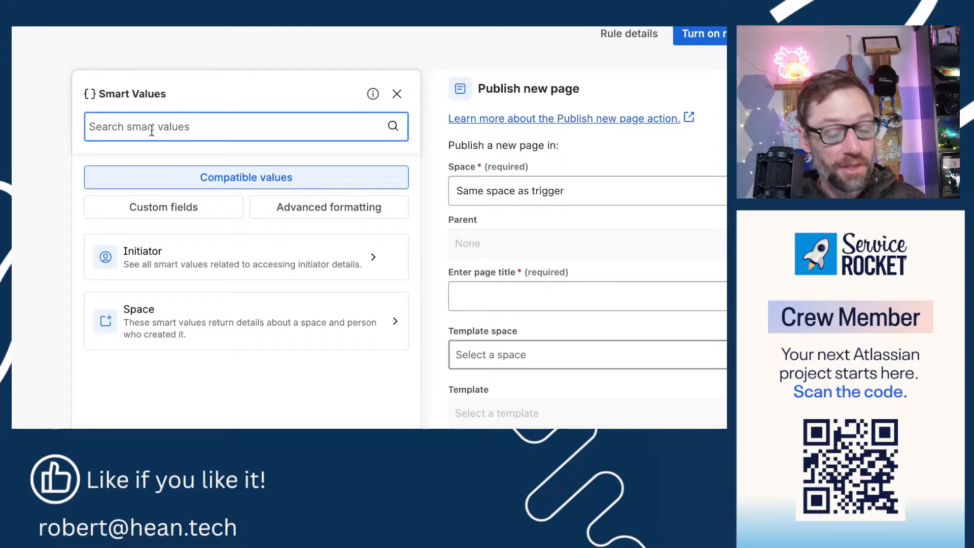
- Find the display name smart value among the Initiator values and copy {{initiator.displayName}}
click(152, 258)
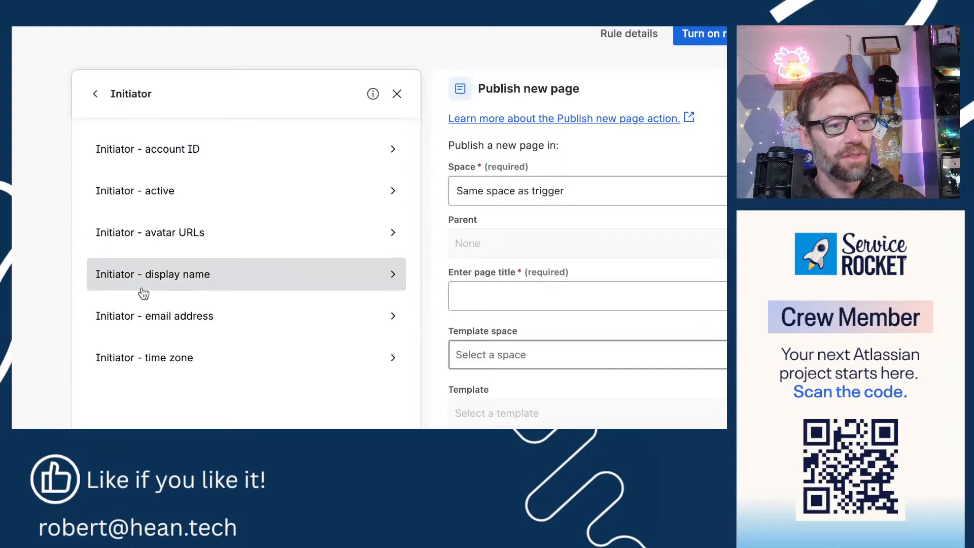
click(200, 276)
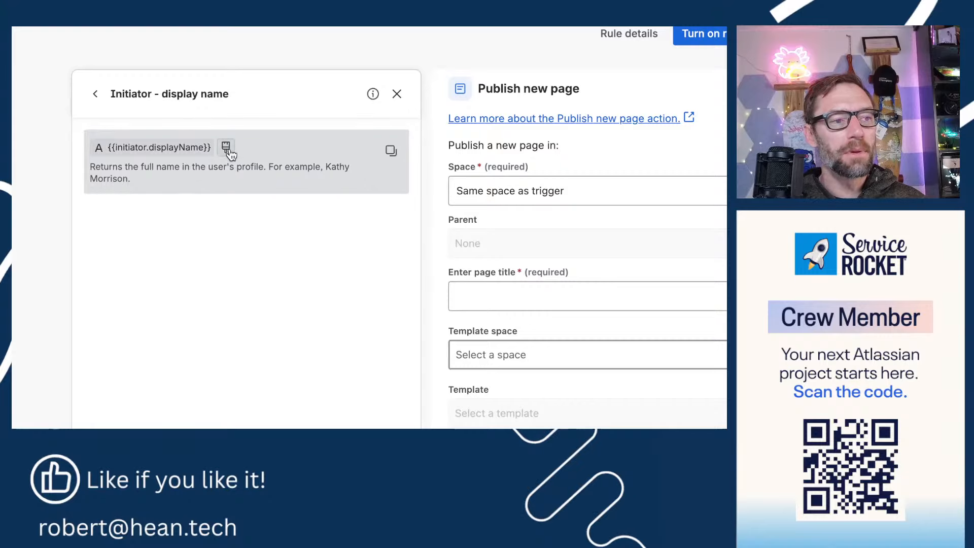
click(228, 148)
click(95, 94)
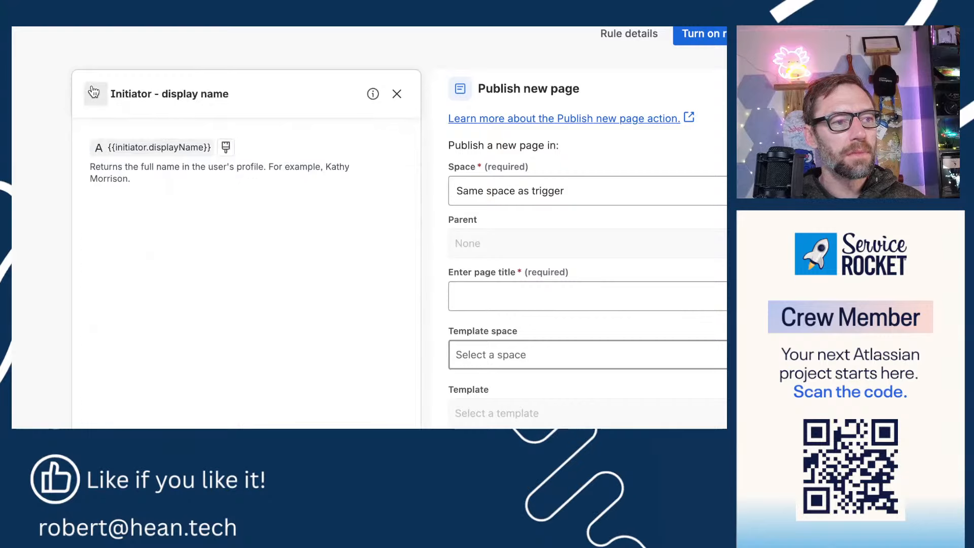
click(390, 151)
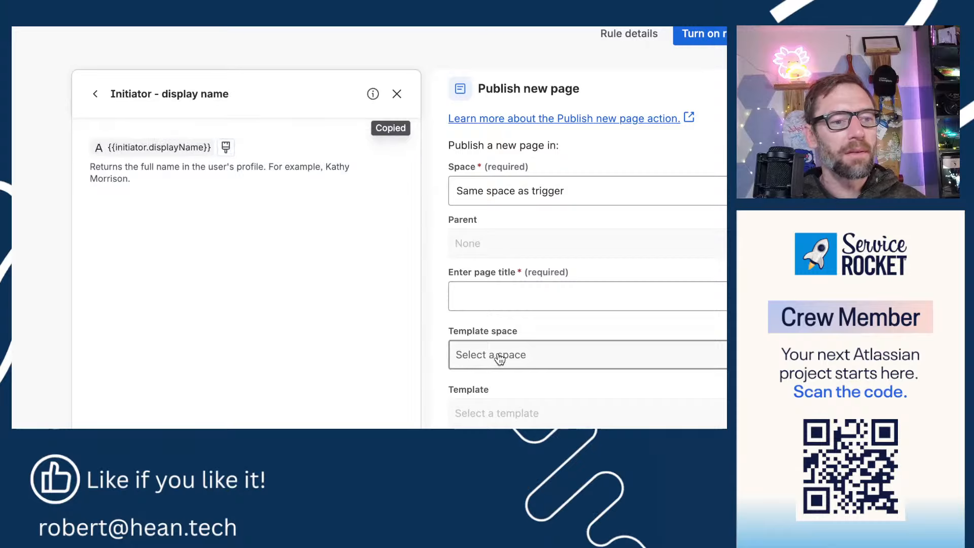
- Set the page title to "{{initiator.displayName}} - Meeting Notes" and close the smart values list
click(502, 294)
key(ctrl+v)
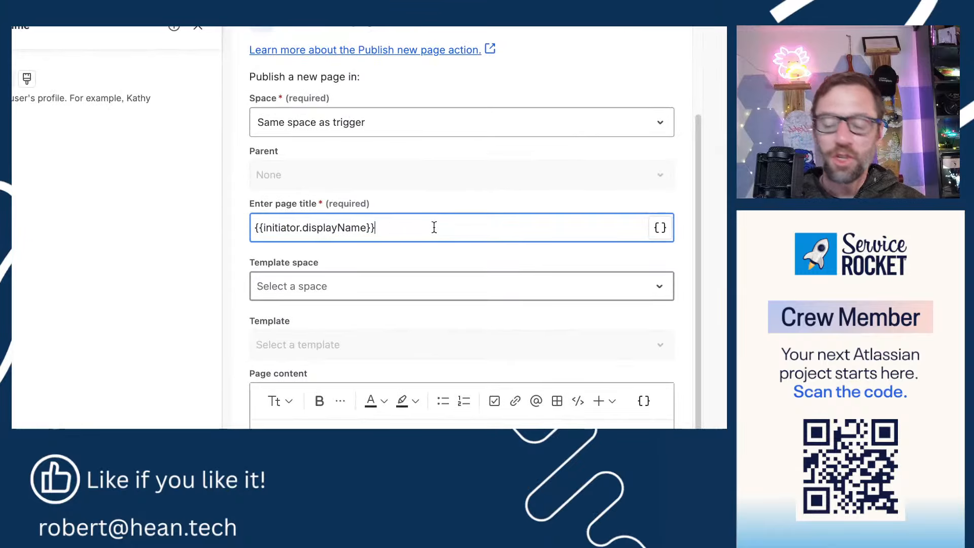
text(- Meeting Notes)
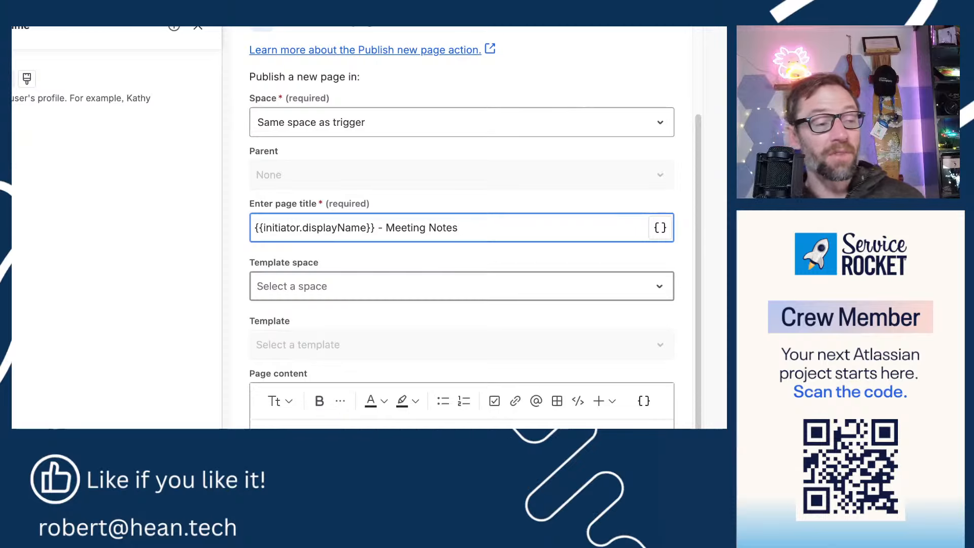
click(197, 27)
- Highlight the {{initiator.displayName}} smart value in the page title to point out its part of the name
drag(379, 227, 205, 229)
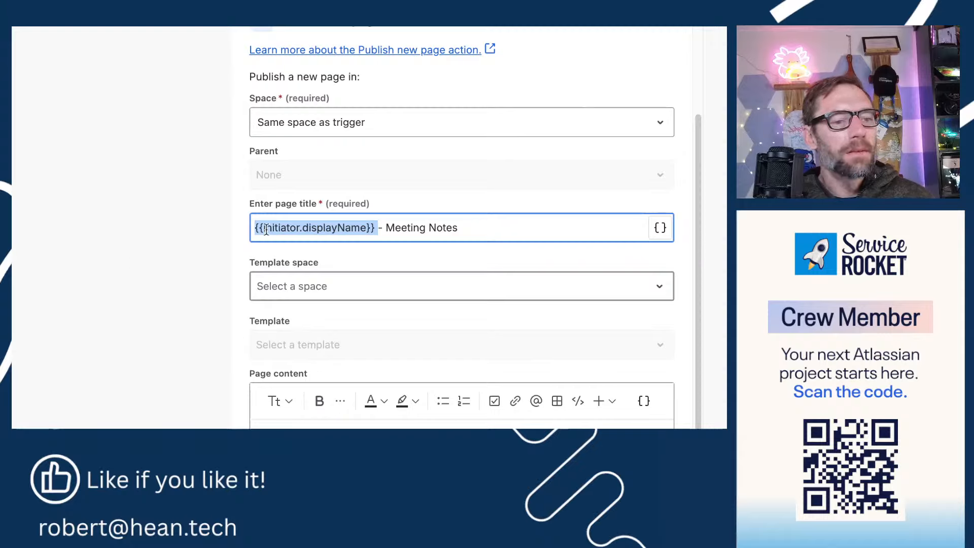
click(425, 230)
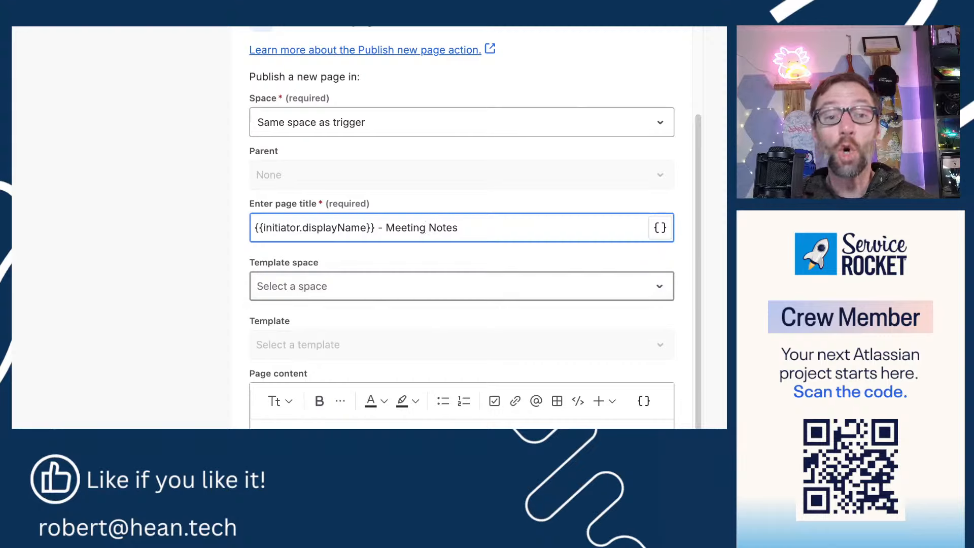
click(224, 103)
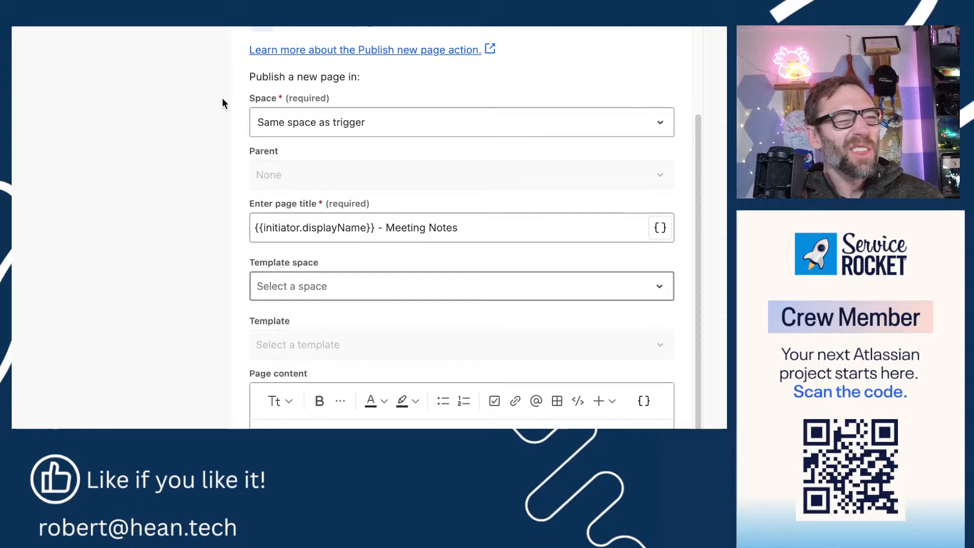
click(264, 228)
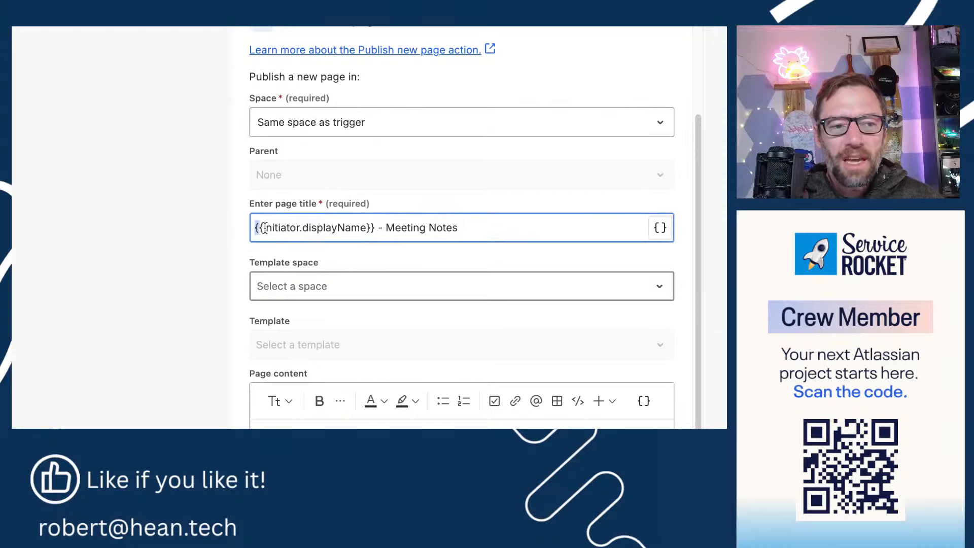
drag(264, 228, 380, 224)
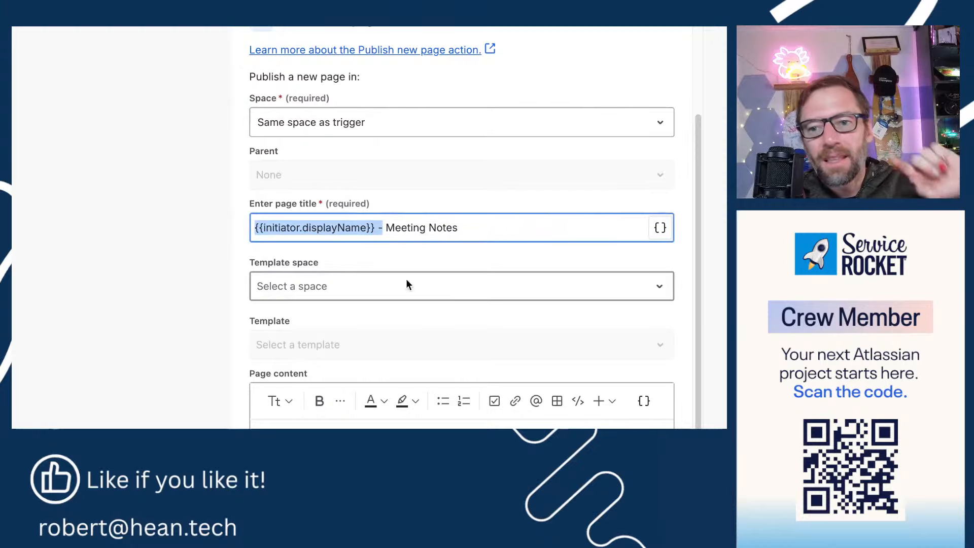
- Leave the rule builder for the space's automation rules list and highlight the owner of the "Create weekly notes" rule
click(14, 271)
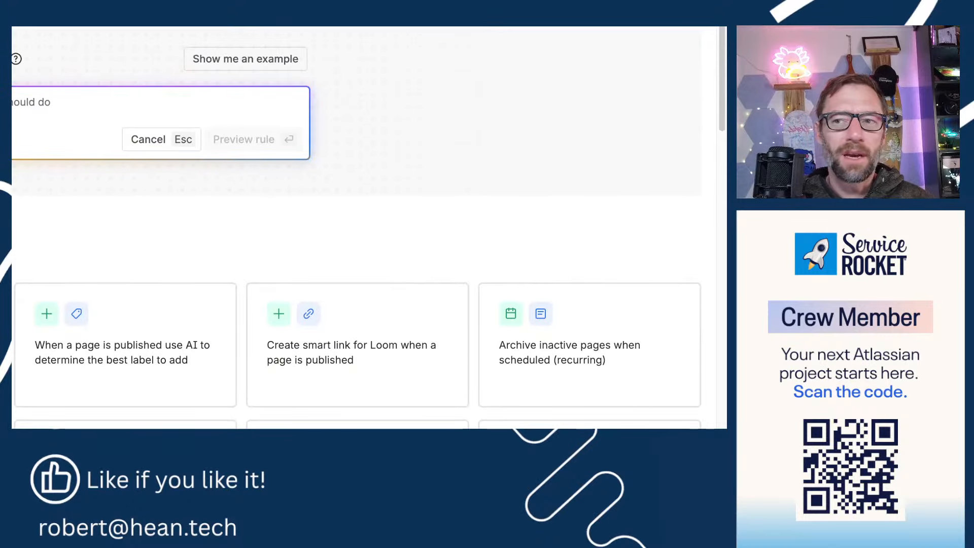
scroll(369, 228, down, 4)
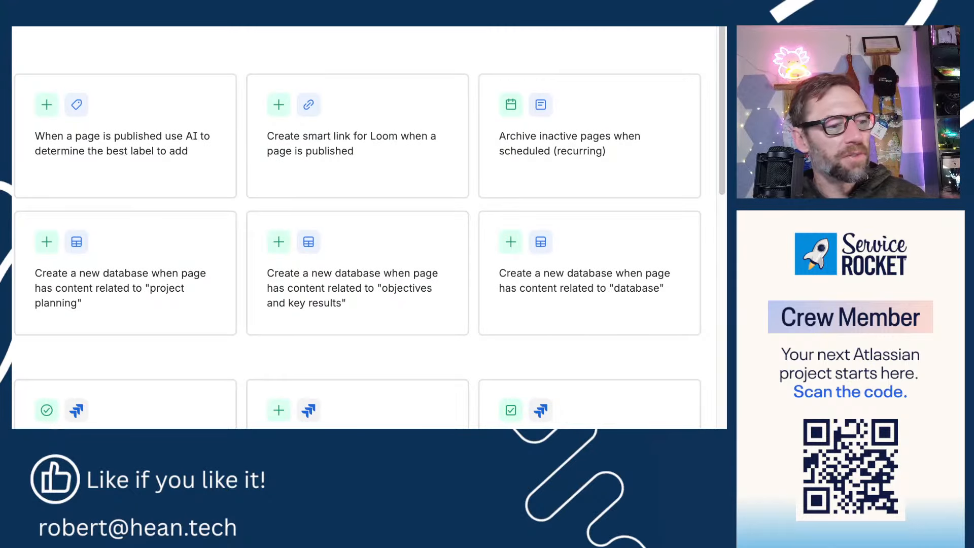
scroll(369, 227, up, 4)
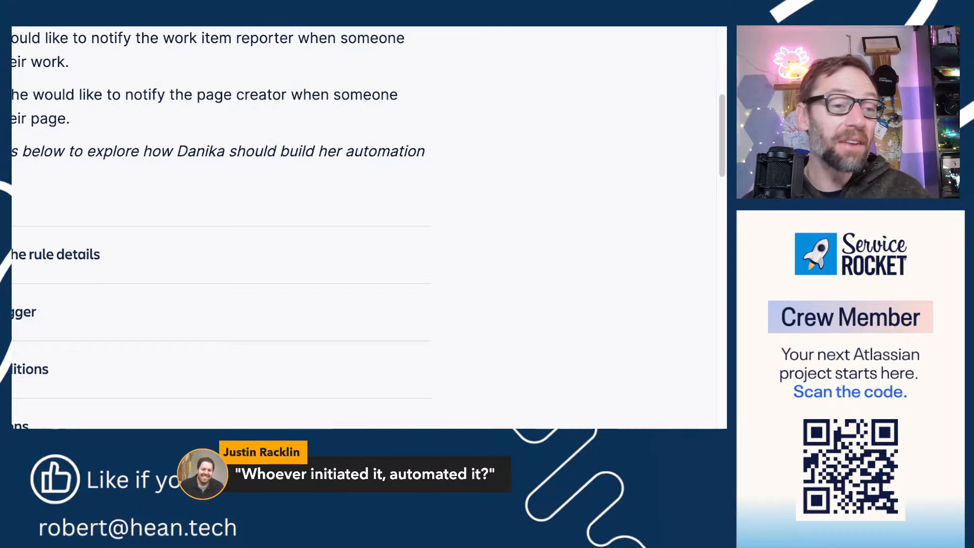
key(ctrl+Tab)
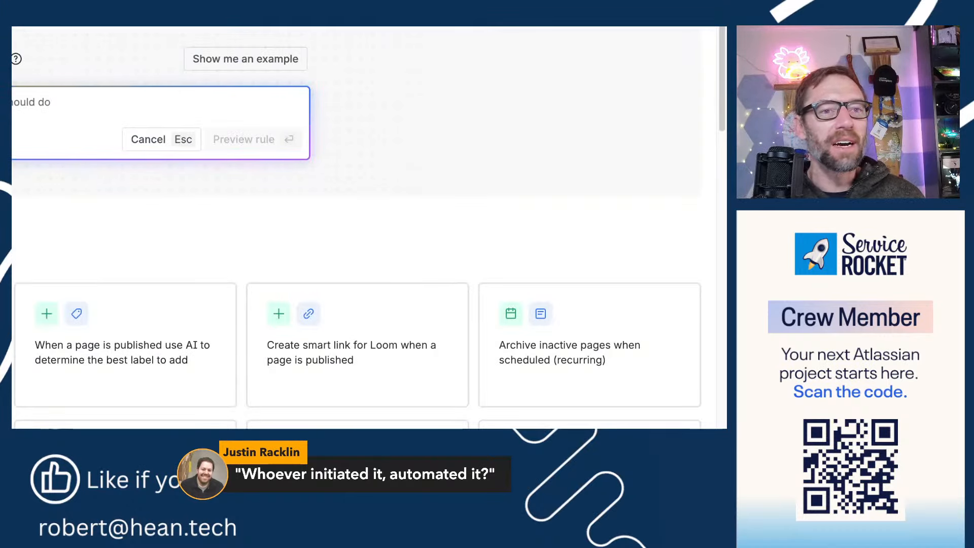
key(ctrl+Tab)
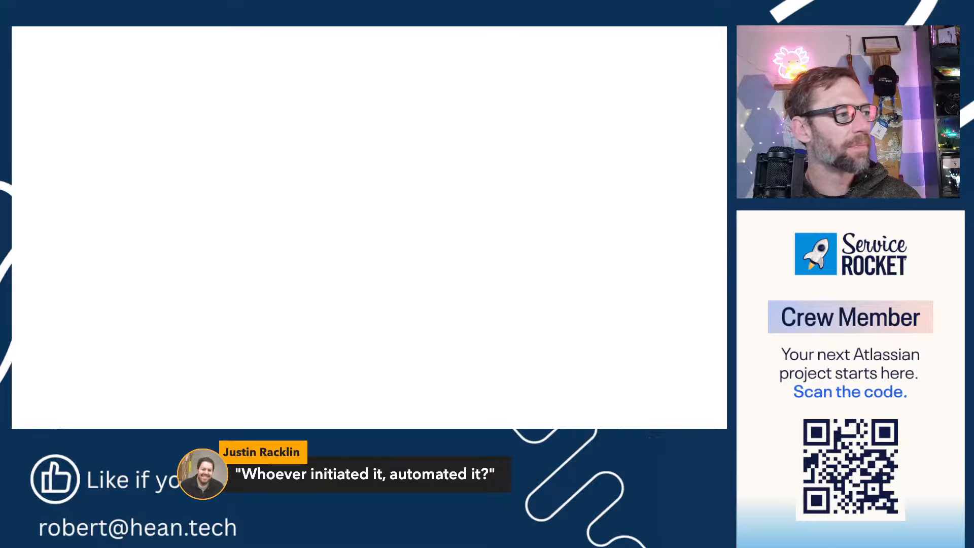
click(32, 87)
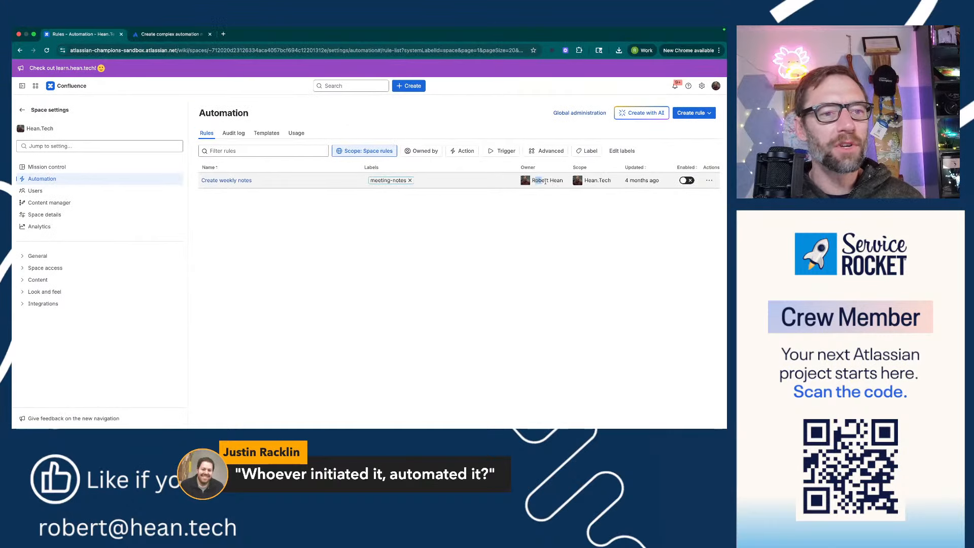
drag(531, 180, 567, 183)
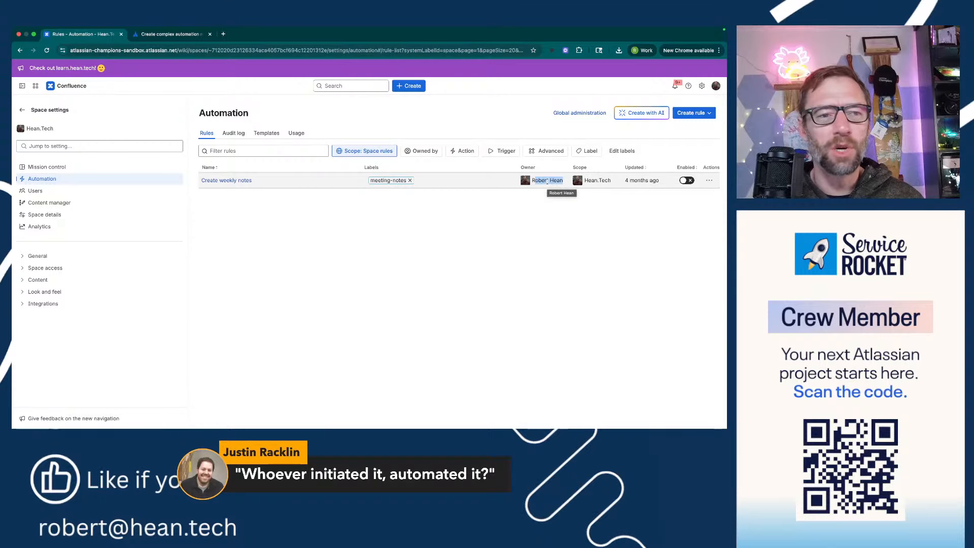
click(546, 183)
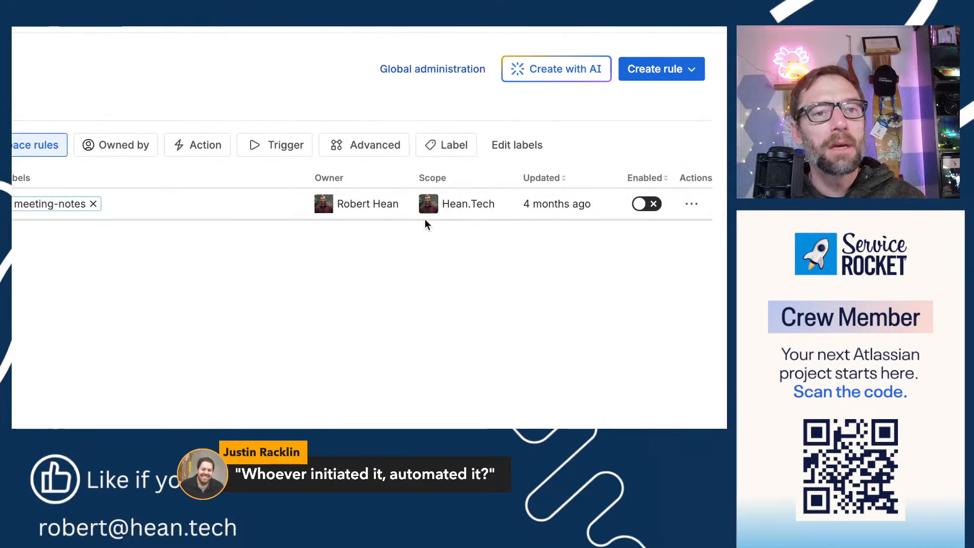
- In Confluence administration's automation rules, highlight the Global scope of the "Send an email" rule and open that rule's details
click(702, 86)
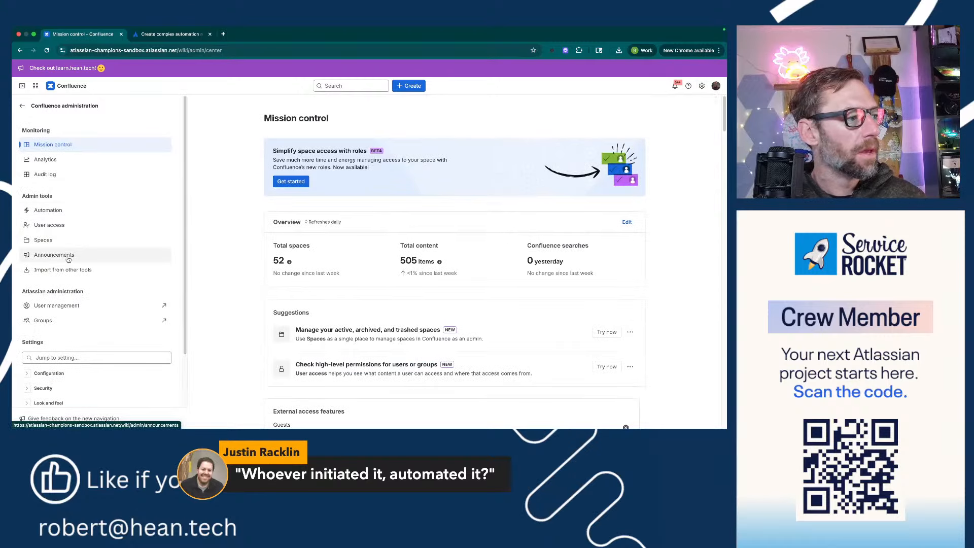
click(61, 210)
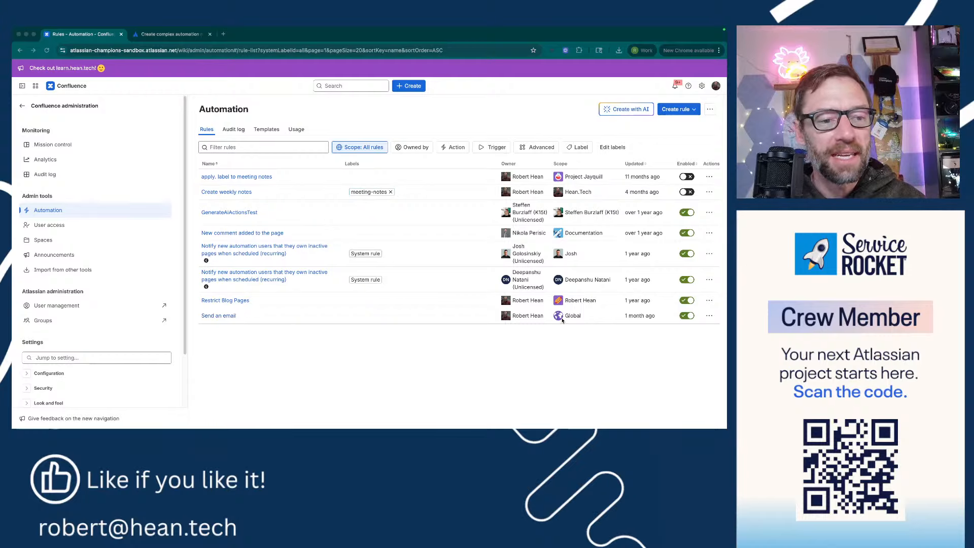
drag(550, 316, 577, 316)
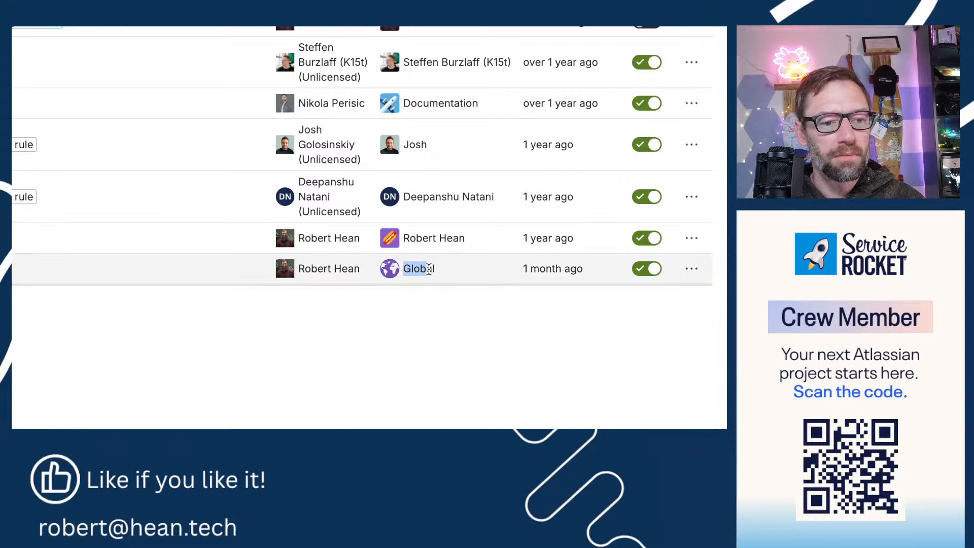
drag(428, 269, 432, 269)
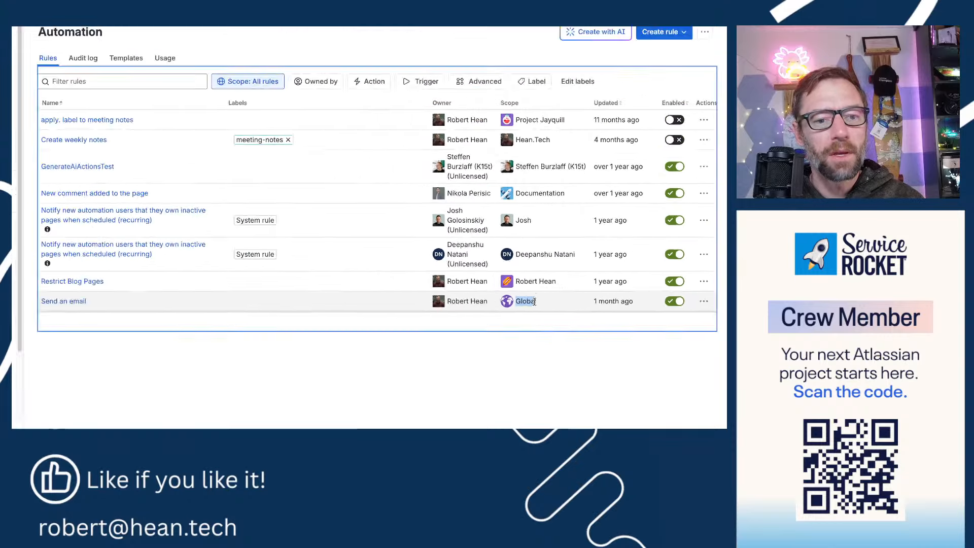
drag(533, 301, 537, 301)
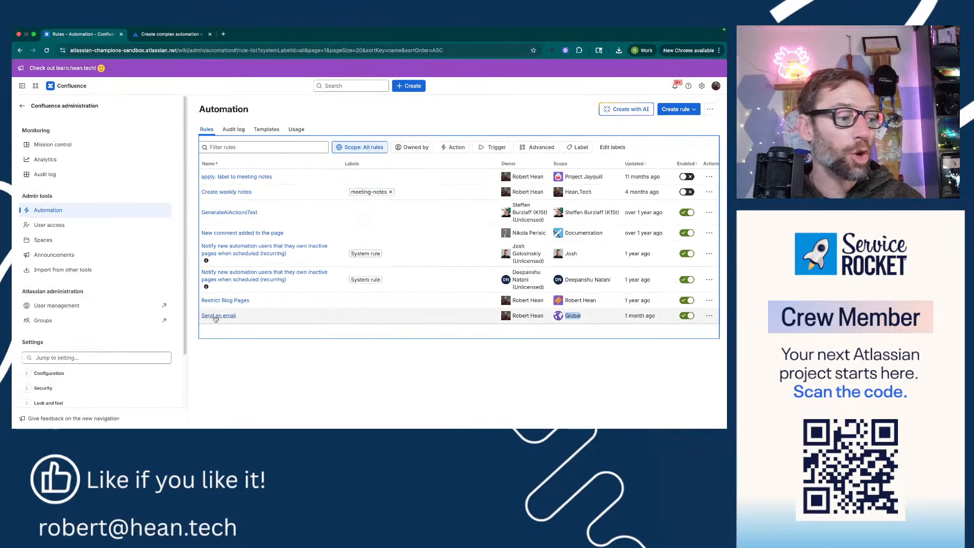
click(216, 316)
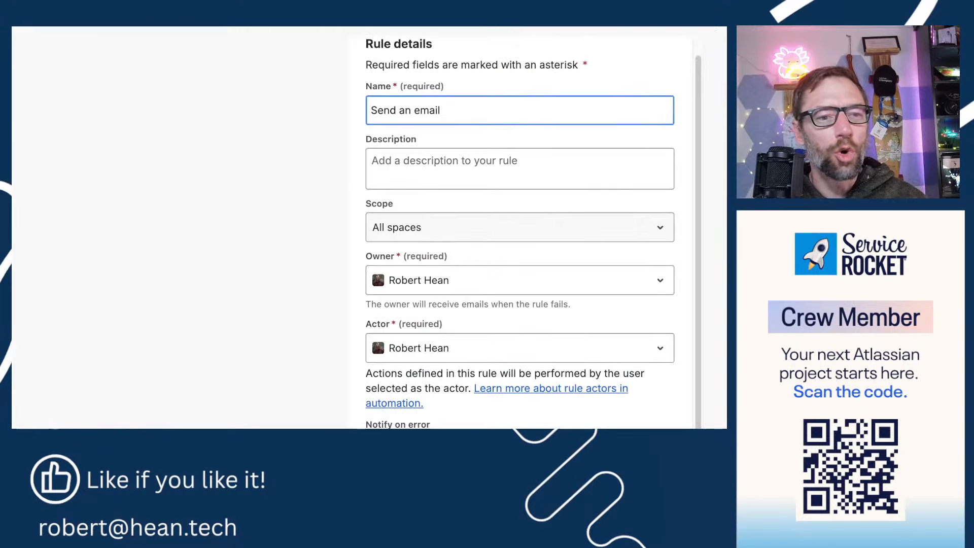
- Review the scope options for the "Send an email" rule and close the list with All spaces kept
click(496, 229)
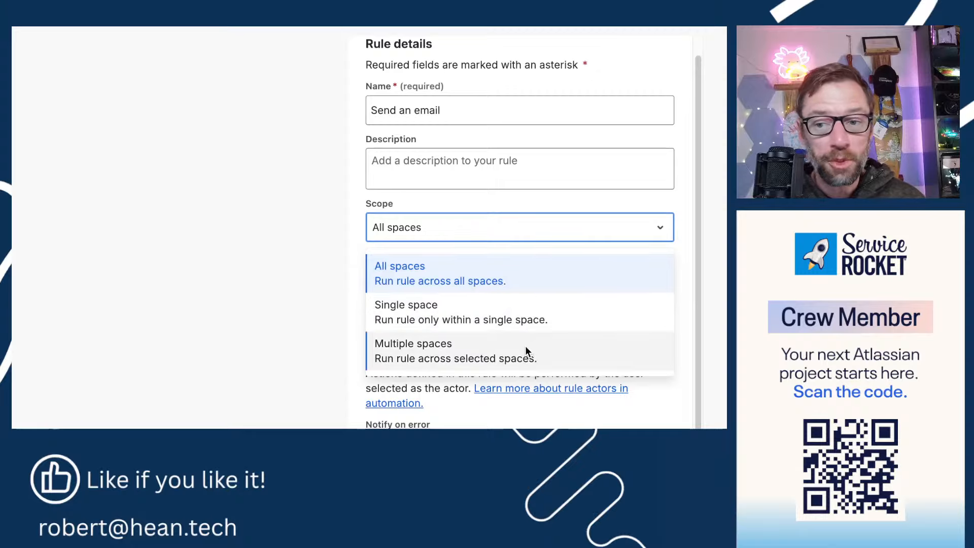
key(Up)
key(Escape)
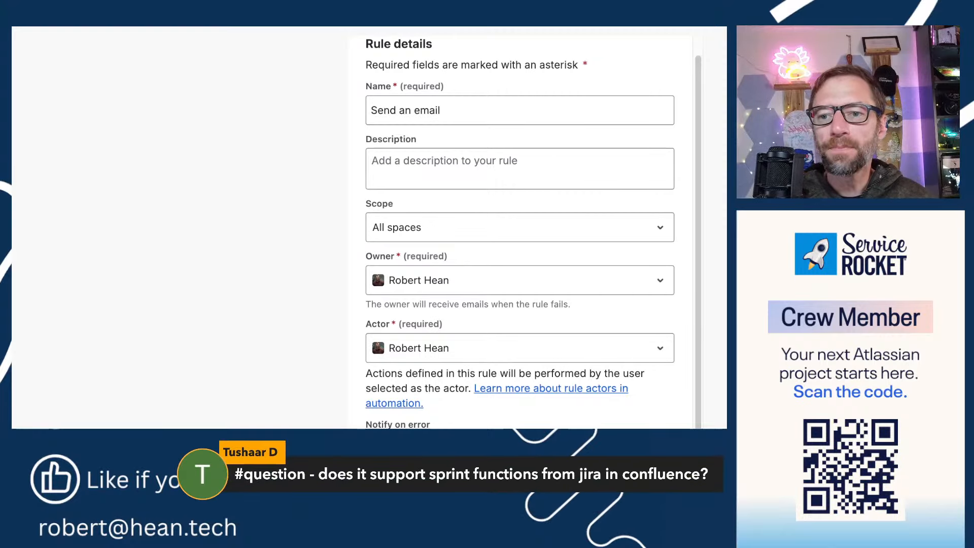
click(344, 314)
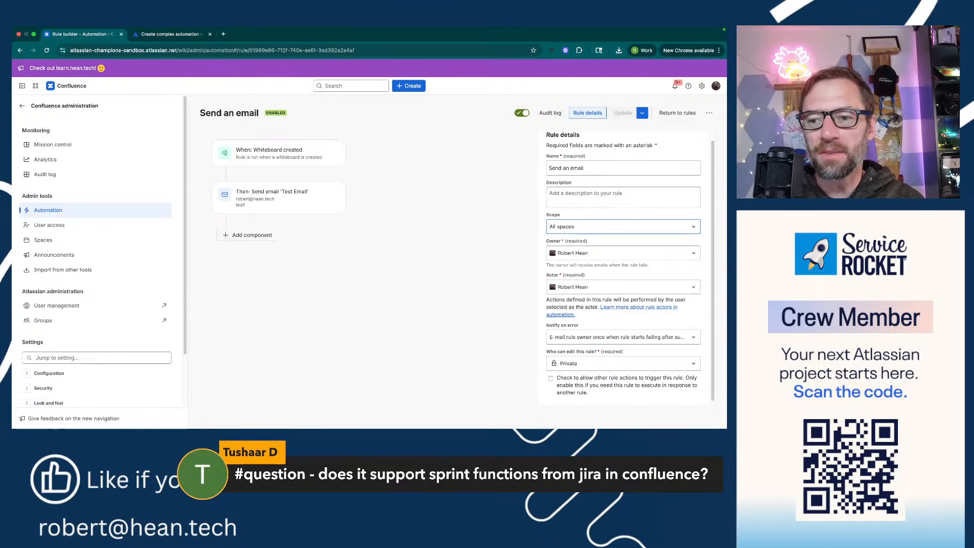
click(265, 451)
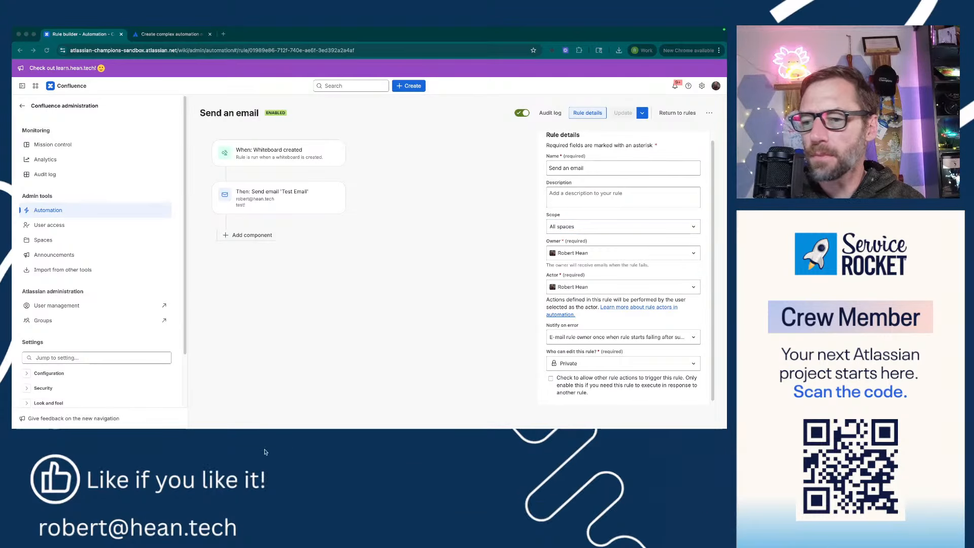
click(407, 350)
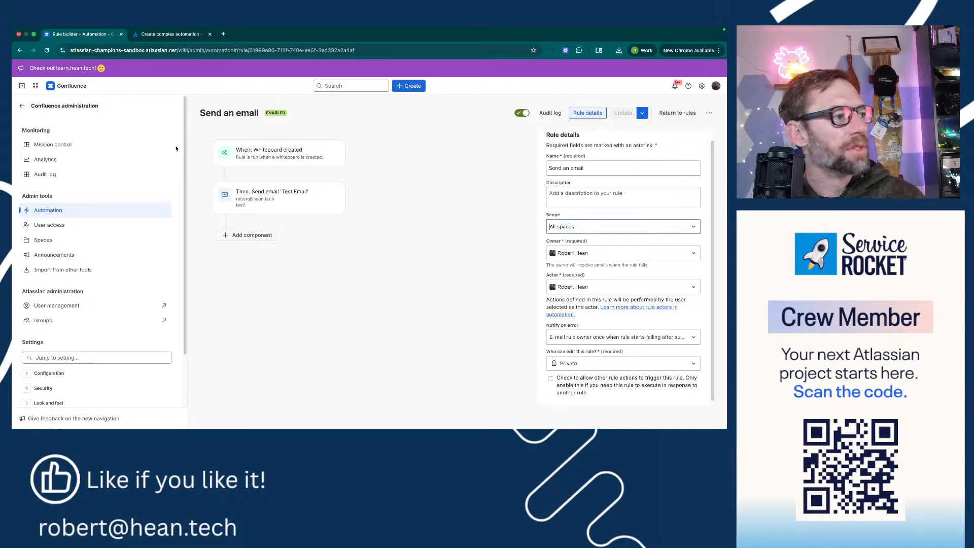
- Leave the "Send an email" rule for the automation rules list and start a new rule from scratch
click(48, 210)
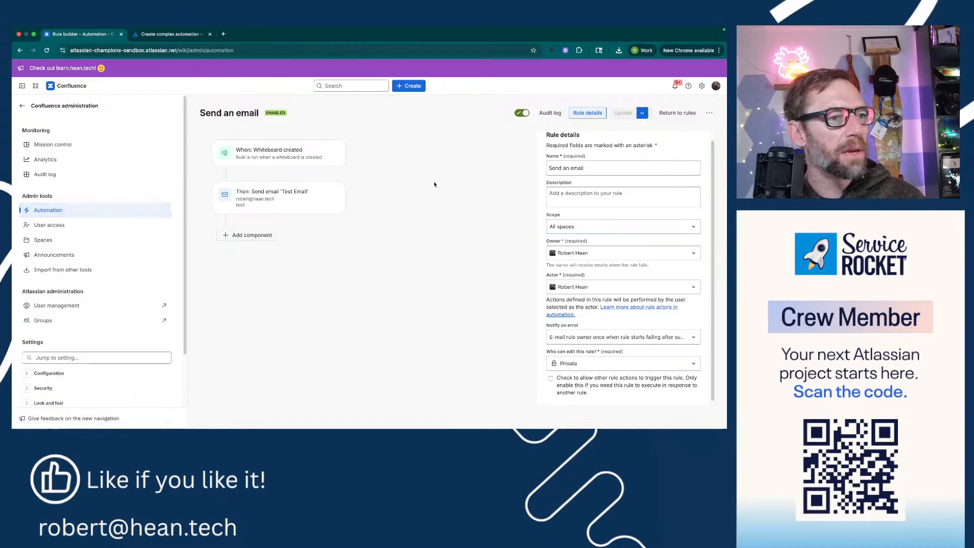
click(677, 113)
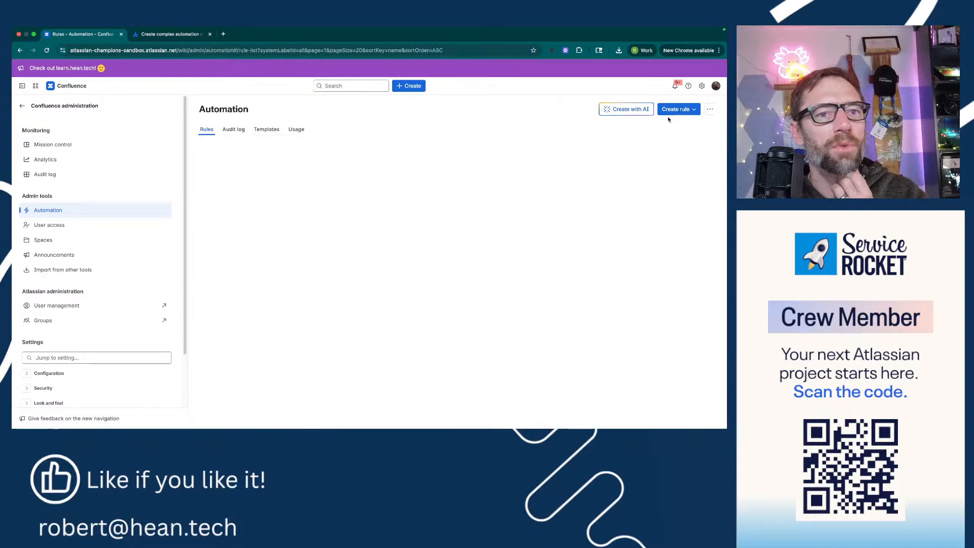
click(677, 109)
click(661, 130)
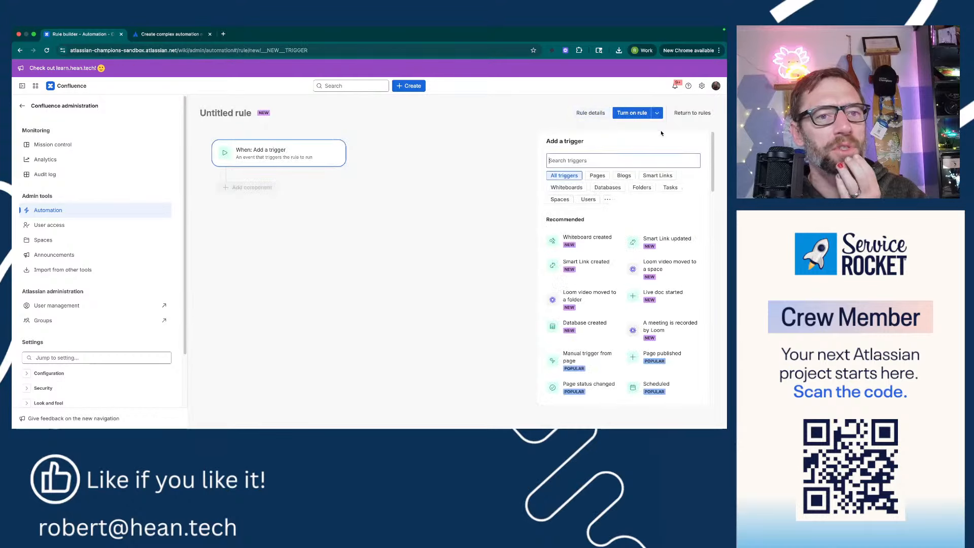
- Search the triggers for "sprint", clear the search, and look through the full trigger list including the Jira section
text(sprint)
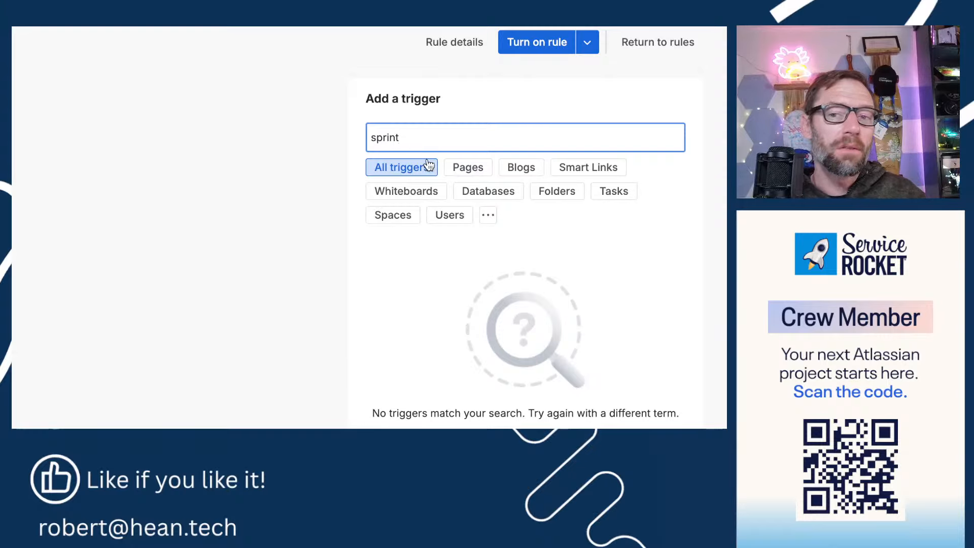
drag(437, 145, 339, 124)
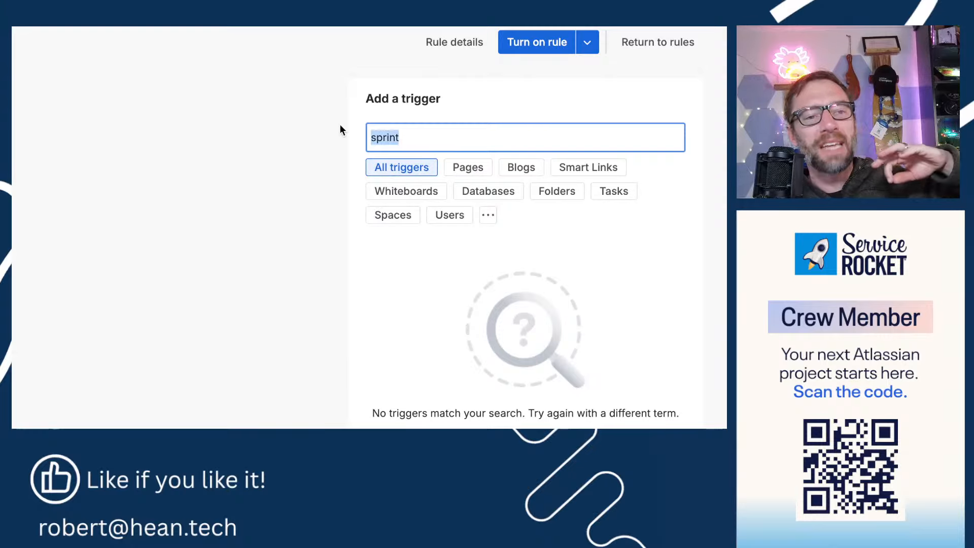
key(BackSpace)
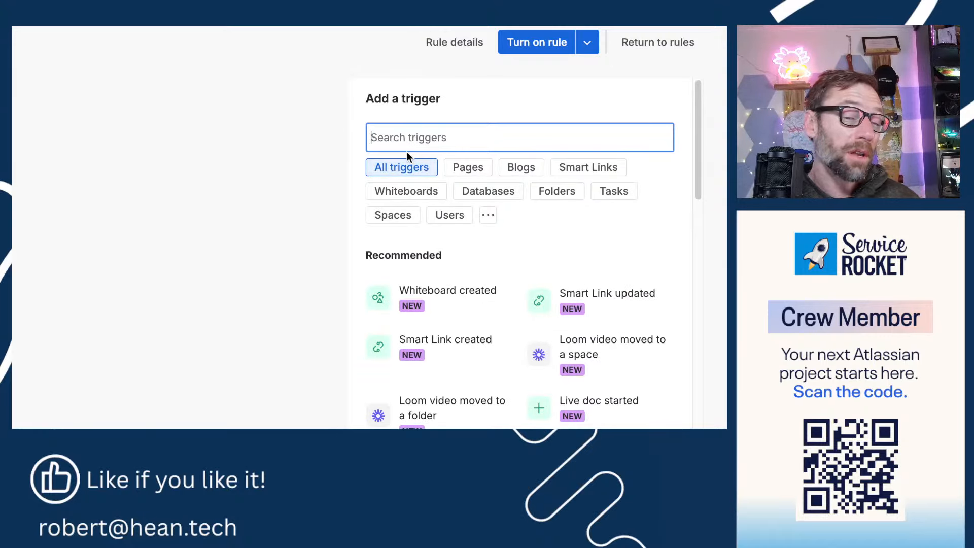
scroll(487, 239, down, 10)
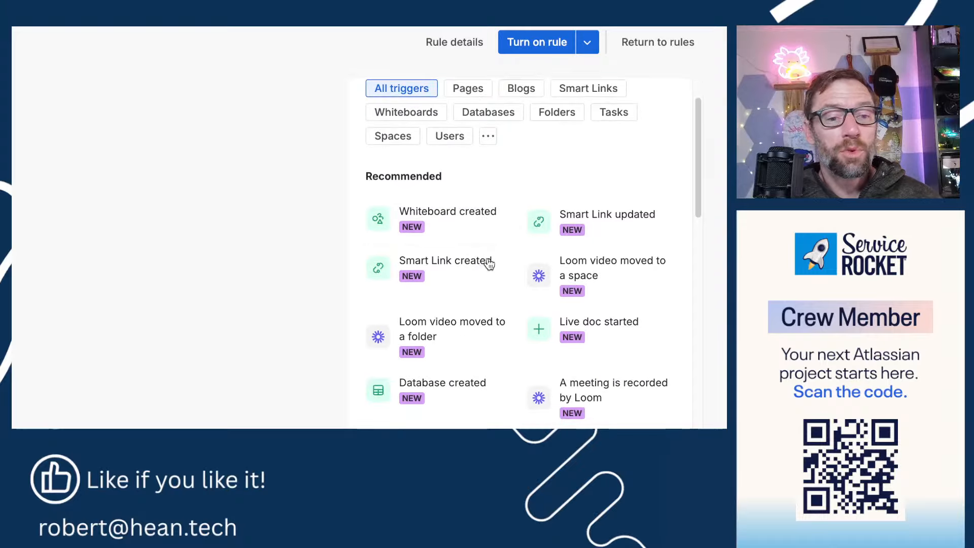
scroll(487, 242, down, 10)
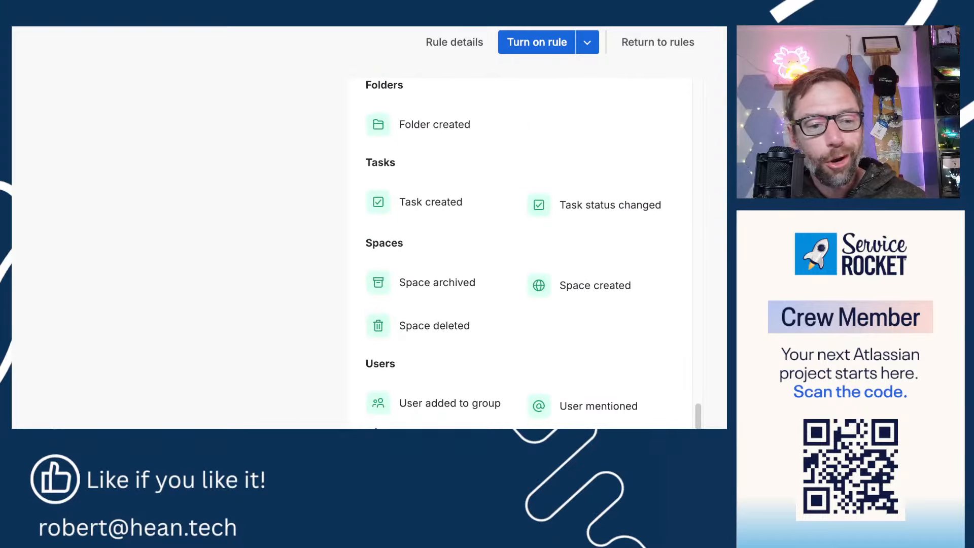
scroll(517, 333, down, 5)
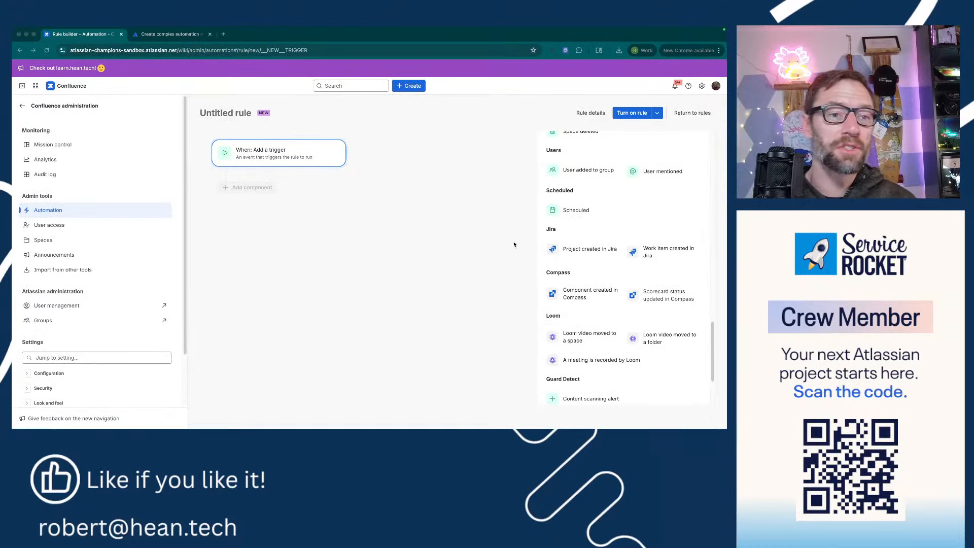
scroll(605, 255, up, 15)
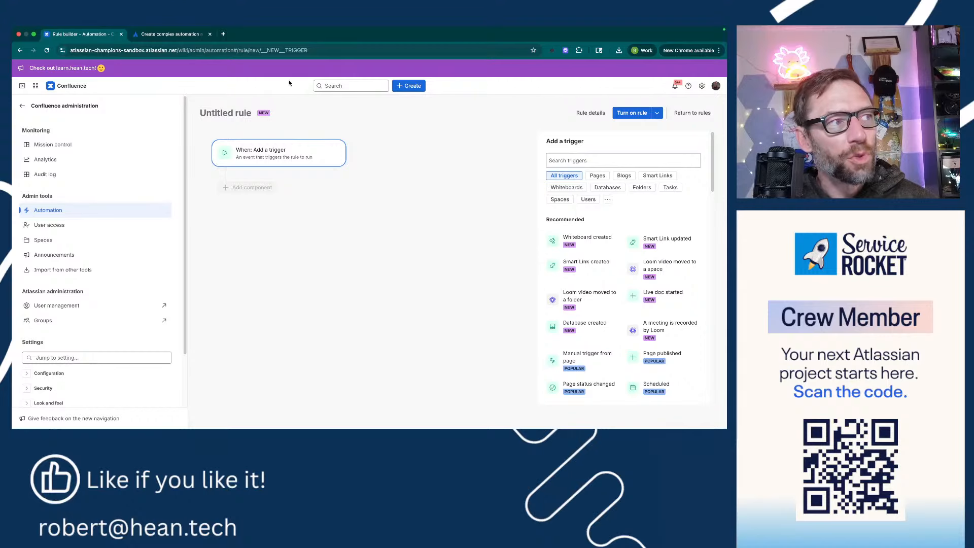
- Switch to the Atlassian Learning course and read the "Create branches within an automation rule" section
click(195, 35)
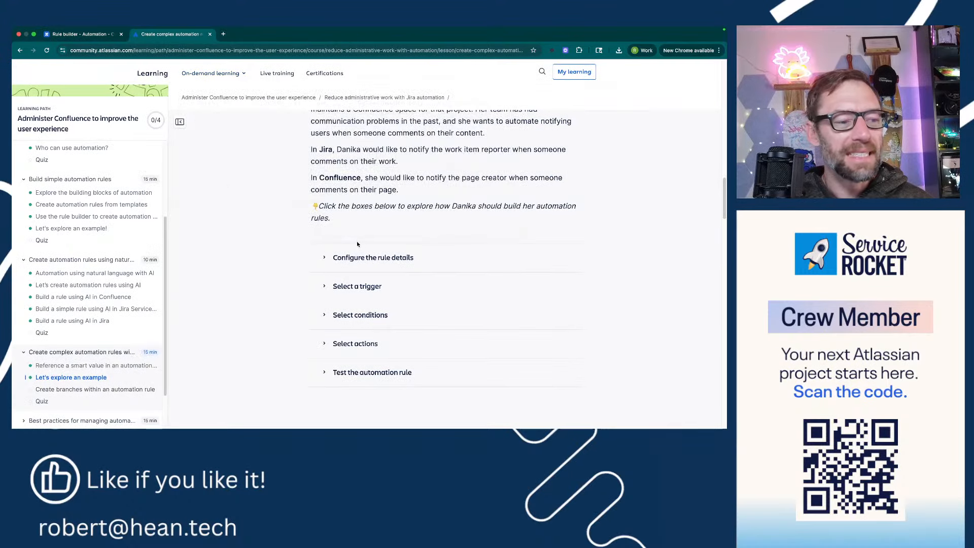
scroll(354, 278, down, 5)
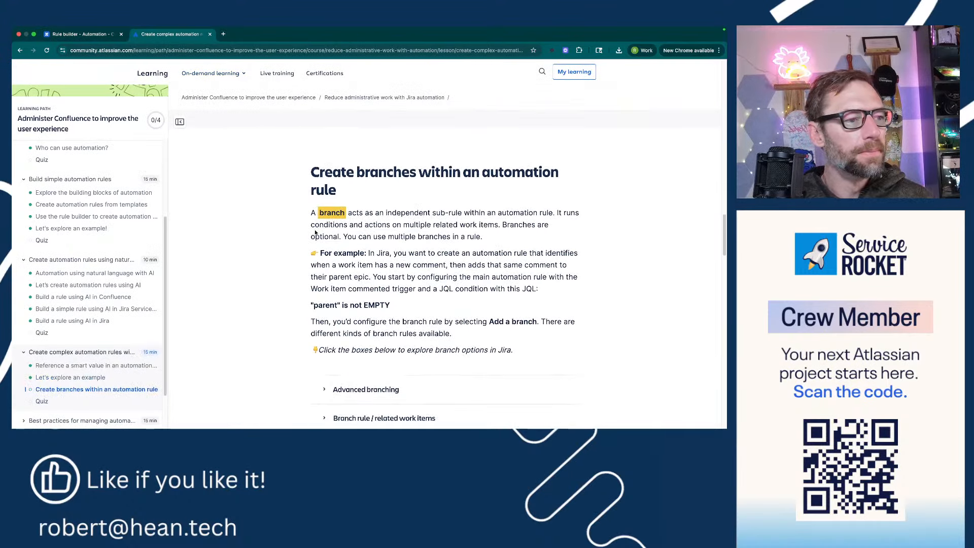
scroll(350, 231, down, 1)
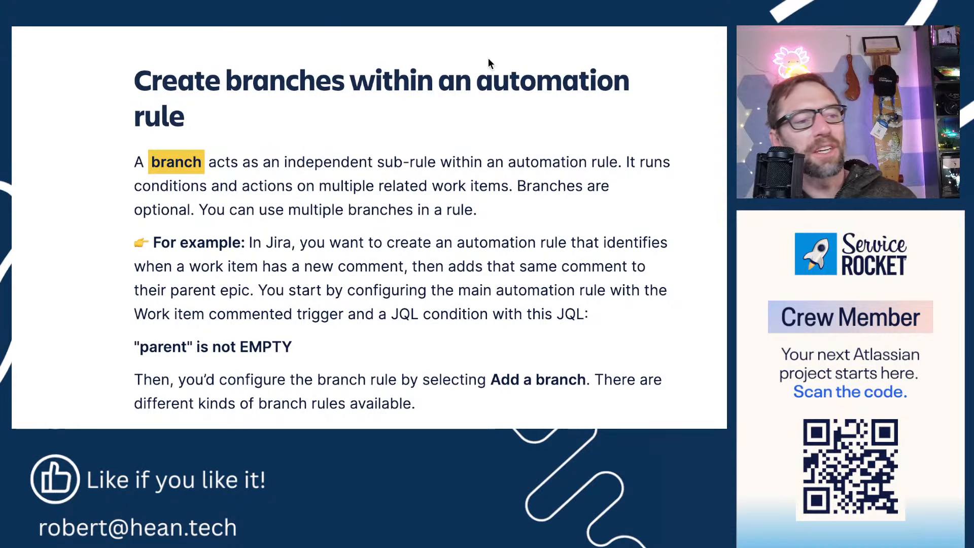
scroll(242, 252, down, 1)
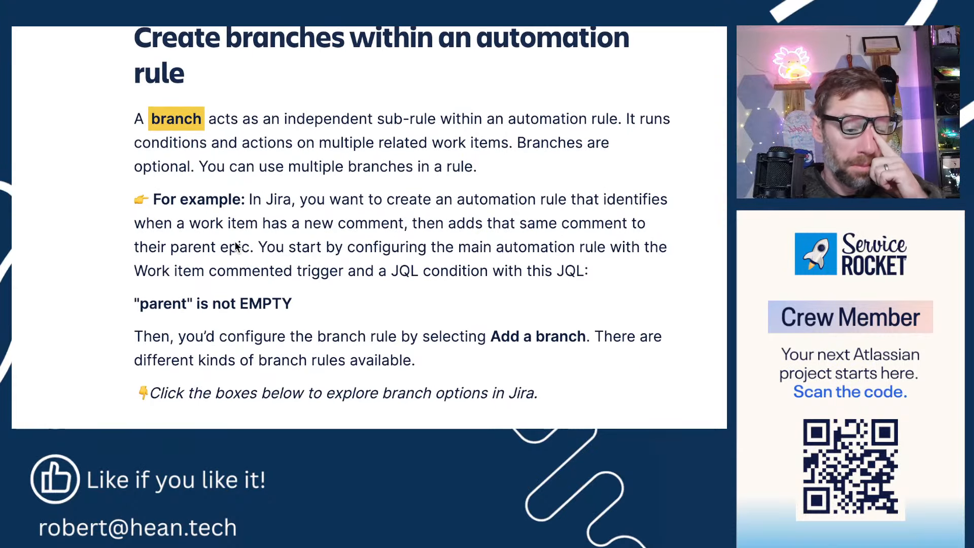
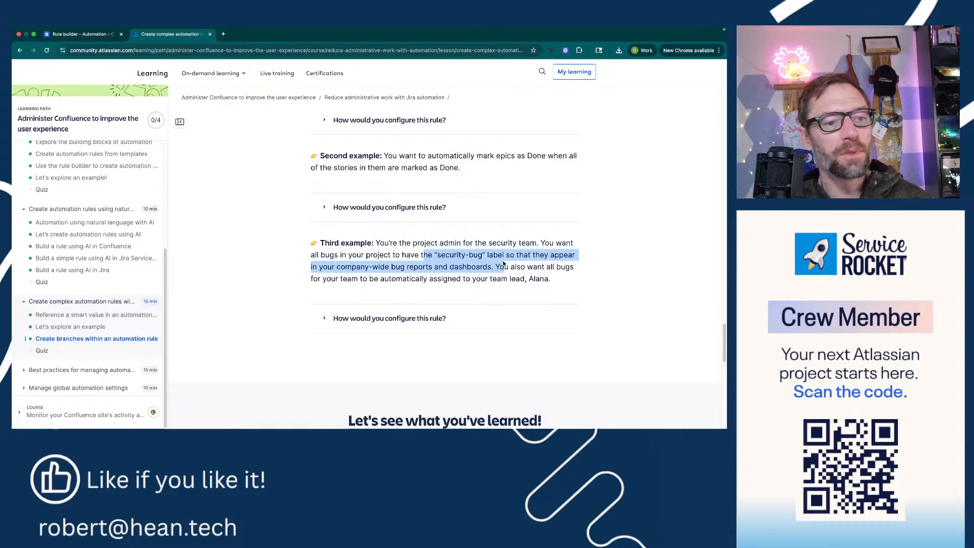
- Go to the lesson quiz, highlight the first question's text, and submit "Manual trigger" as the answer
scroll(506, 261, down, 2)
click(506, 261)
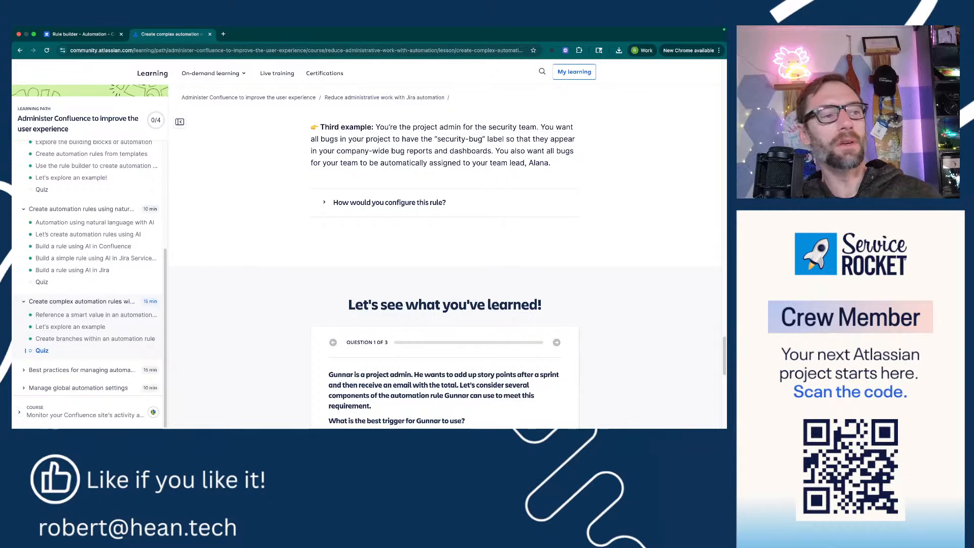
scroll(491, 307, down, 2)
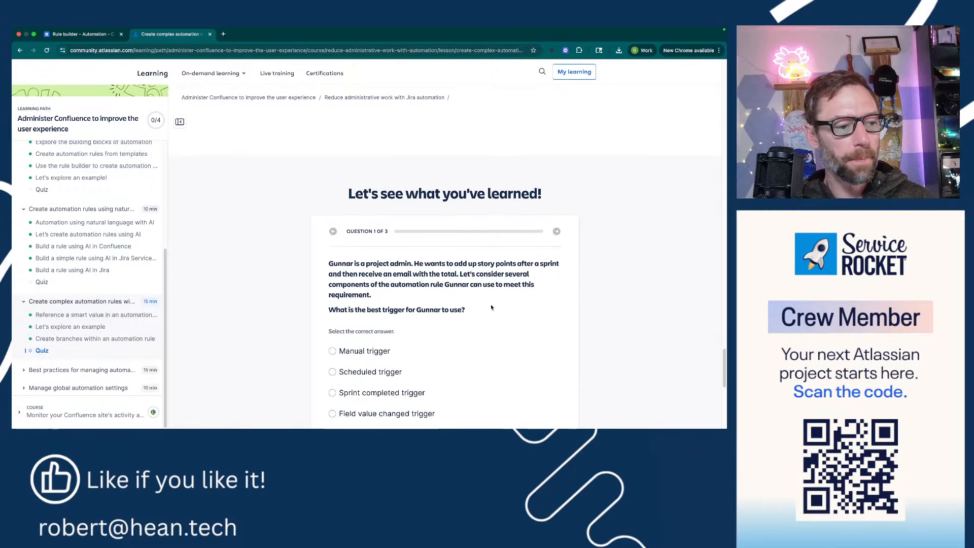
scroll(96, 327, down, 2)
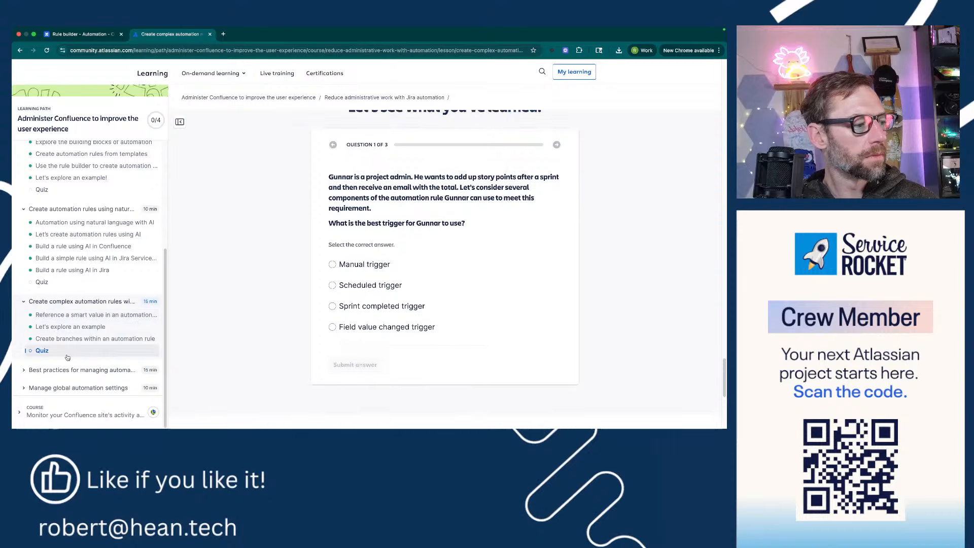
drag(370, 187, 399, 269)
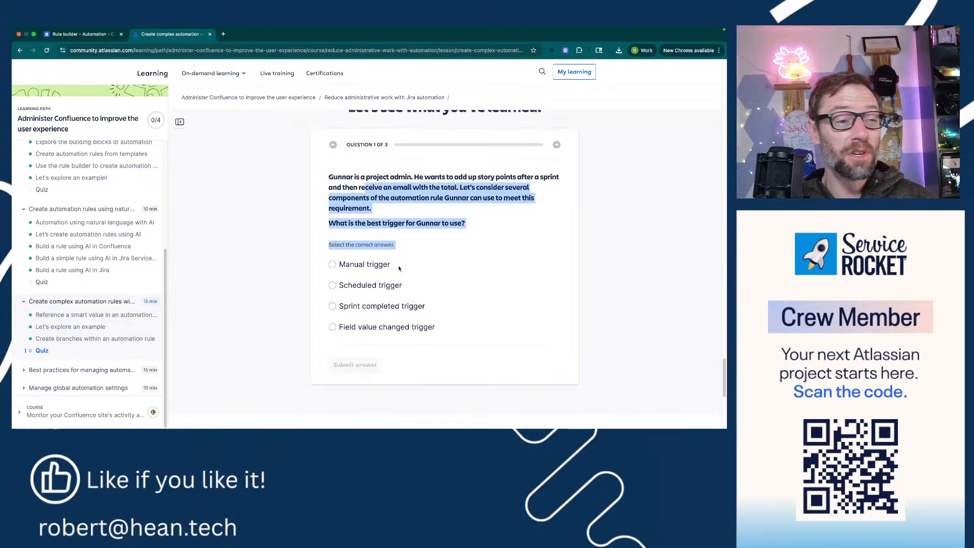
drag(395, 316, 371, 187)
click(332, 264)
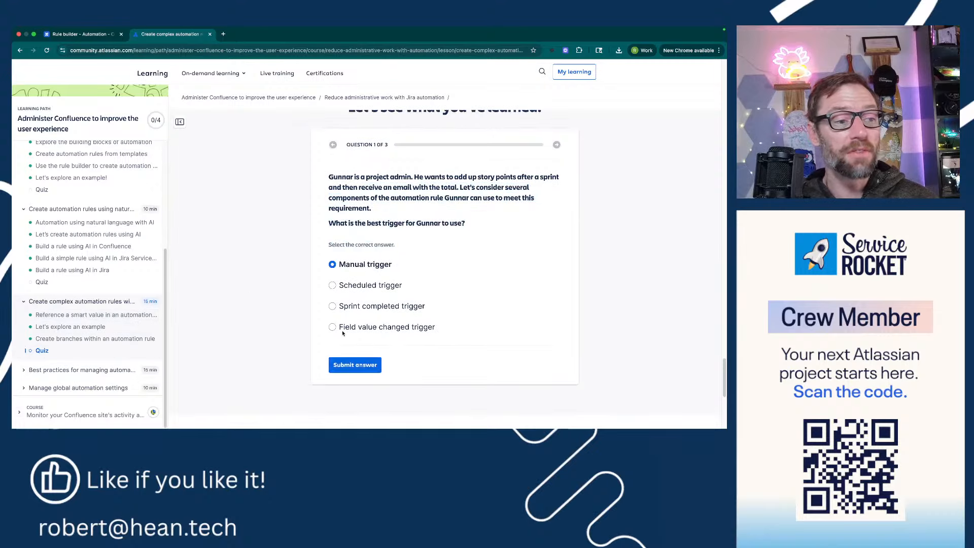
click(339, 366)
- Read the feedback for the submitted quiz answer and highlight its explanation text
scroll(335, 329, down, 5)
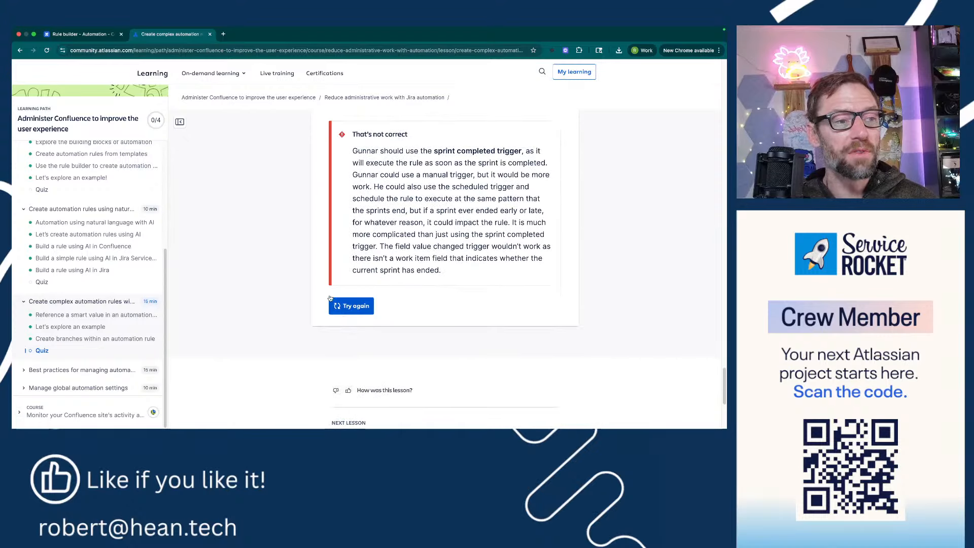
scroll(332, 287, up, 1)
drag(352, 199, 540, 332)
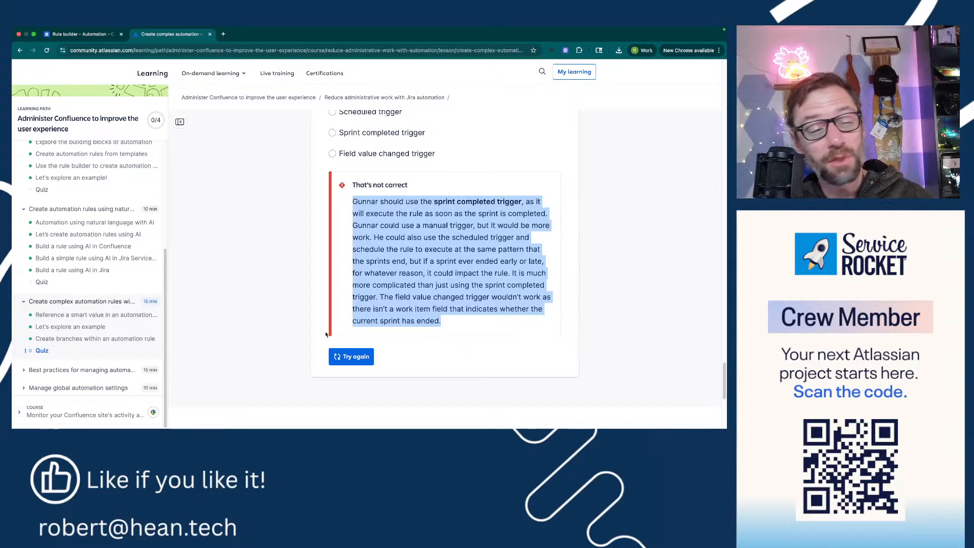
click(220, 252)
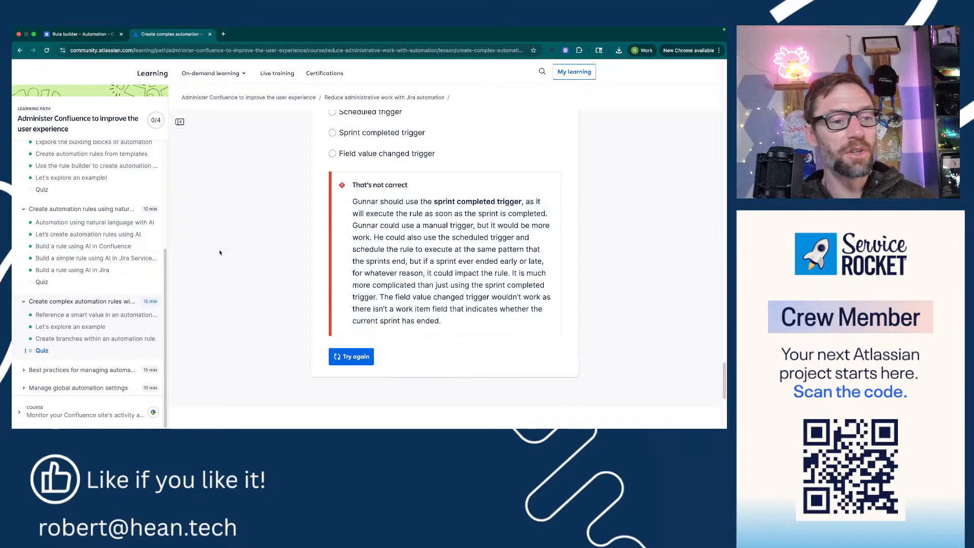
- Open the course's "Manage automation rules" best practices and check the component options of the untitled rule in Confluence
click(61, 371)
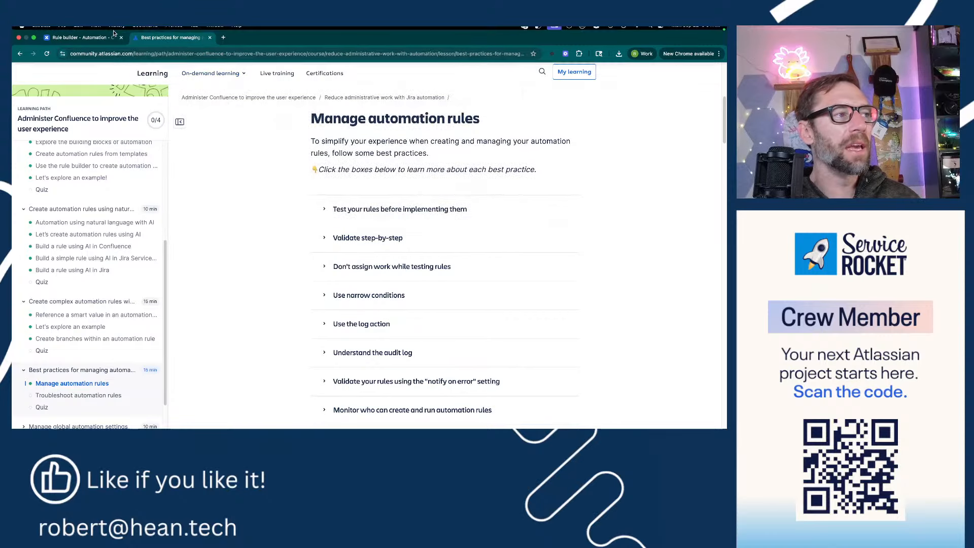
click(91, 41)
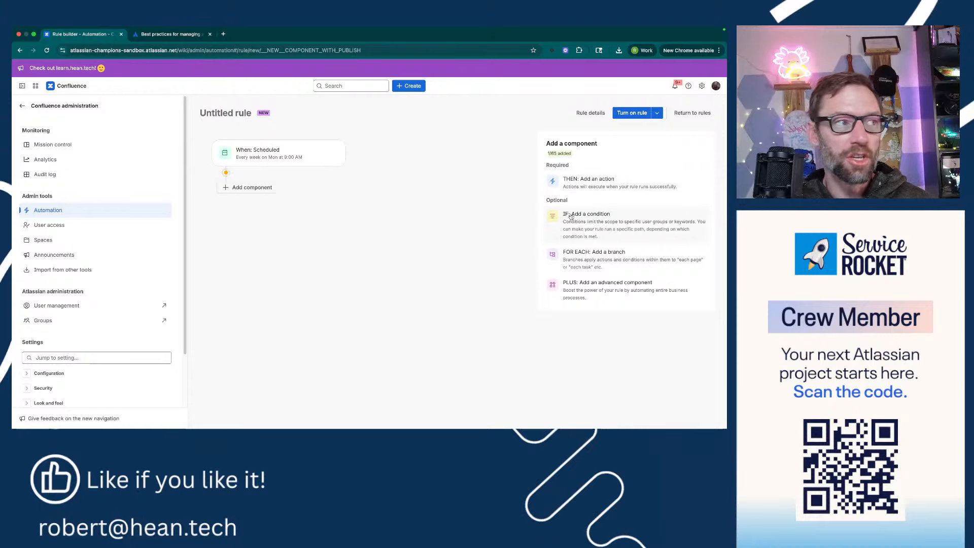
click(175, 35)
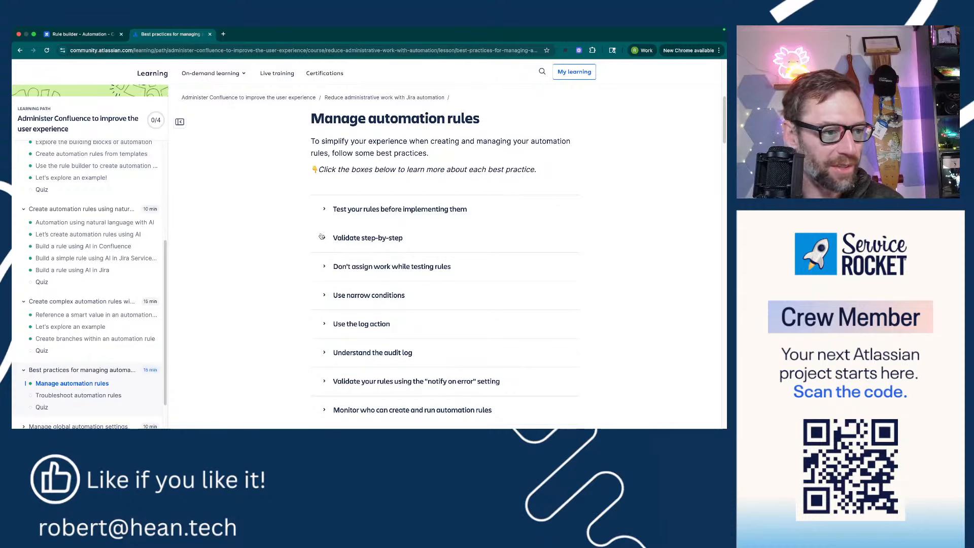
- Expand the "Use the log action" best practice and read its description
click(341, 325)
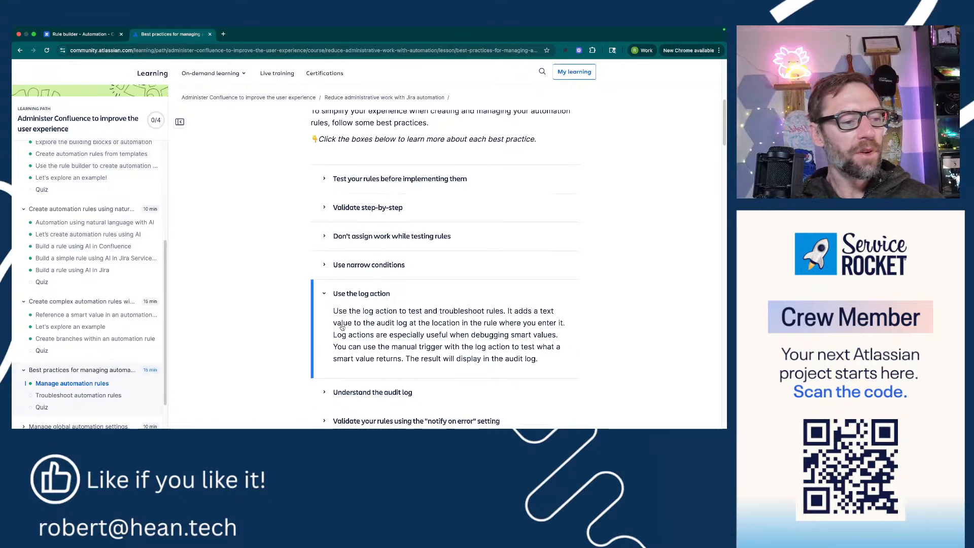
scroll(341, 325, down, 4)
scroll(359, 284, up, 1)
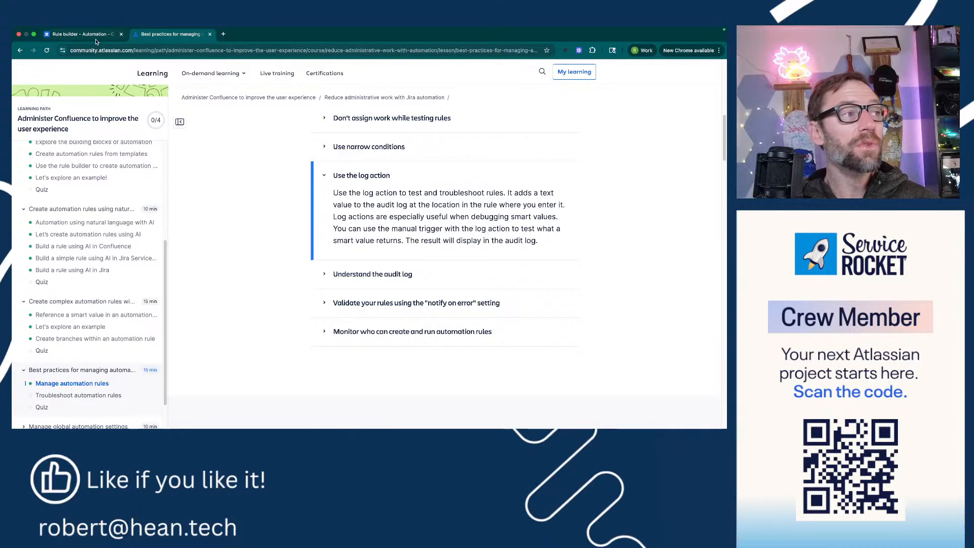
- Compare the log action guidance with the untitled scheduled rule, ending in the Confluence rule builder
click(81, 34)
click(169, 34)
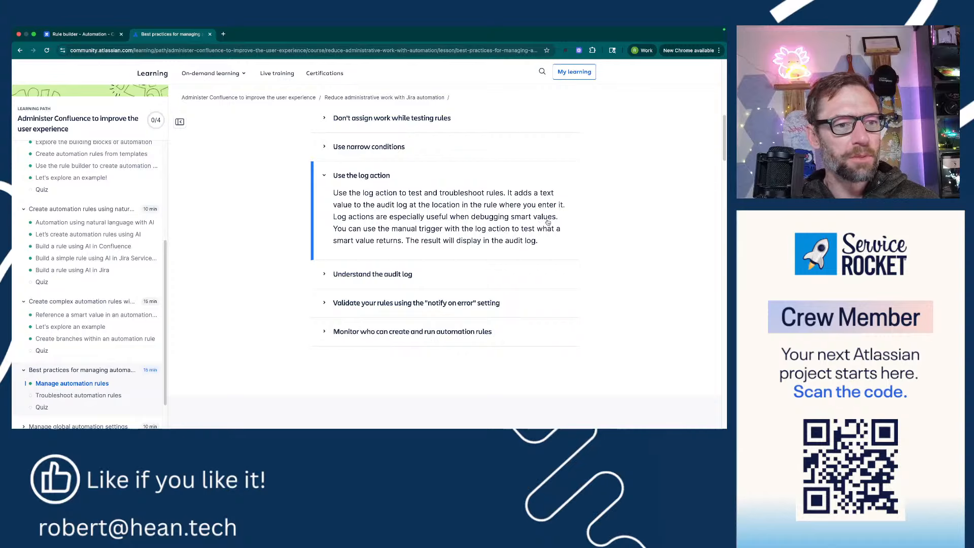
click(97, 37)
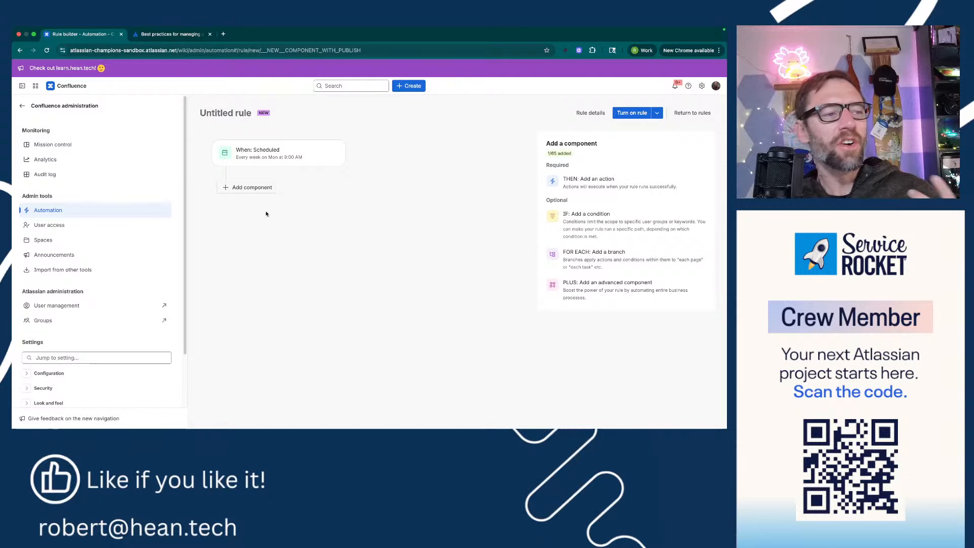
- Find the Log action and add it to the untitled scheduled rule, leaving its log message empty
click(256, 189)
click(600, 178)
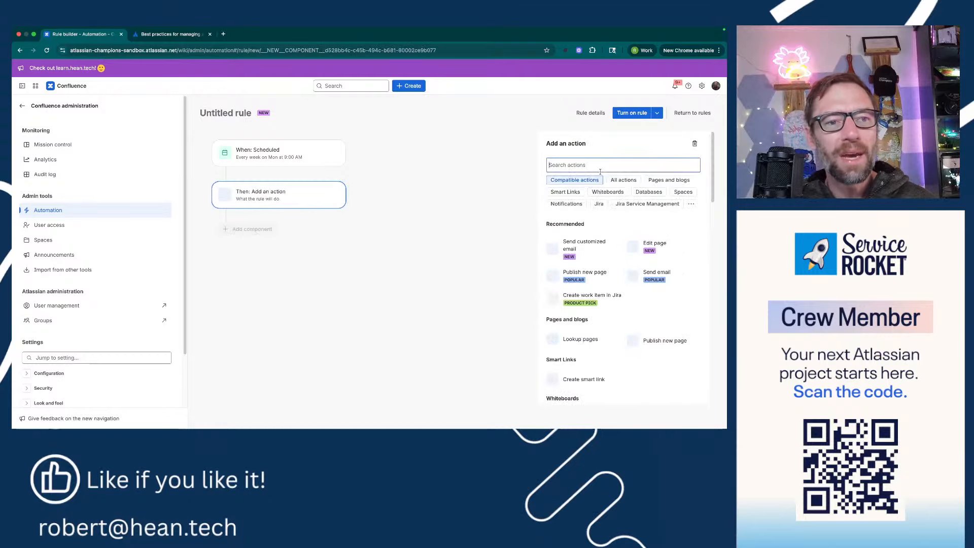
text(log)
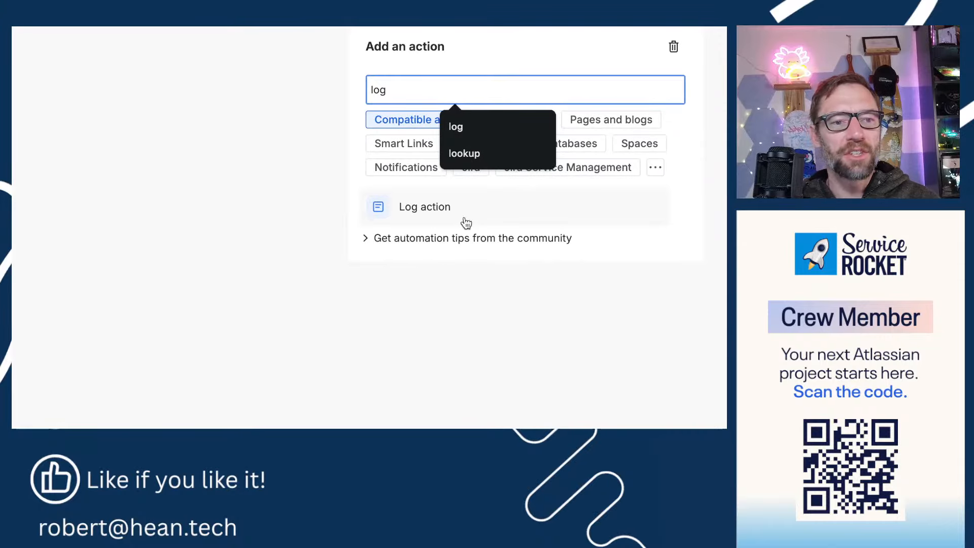
click(433, 211)
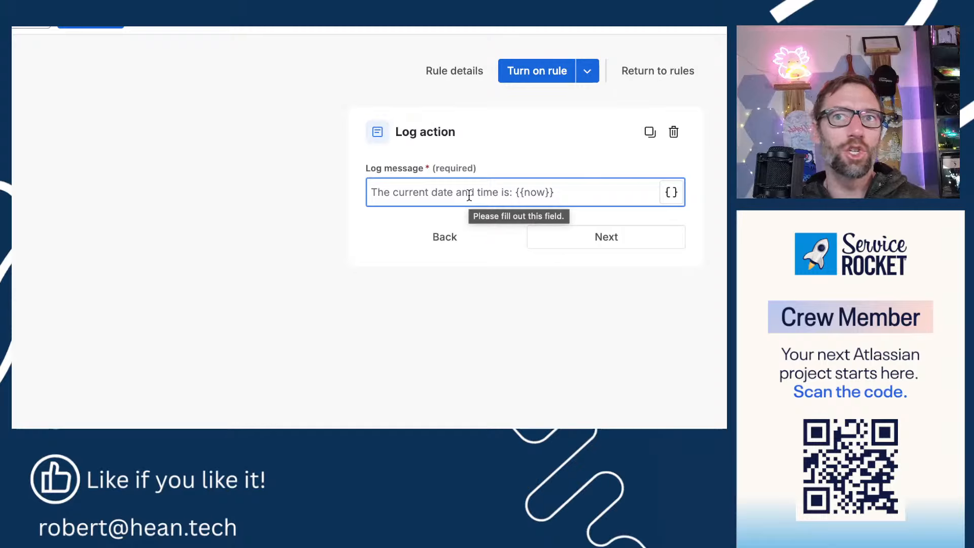
click(434, 223)
click(436, 235)
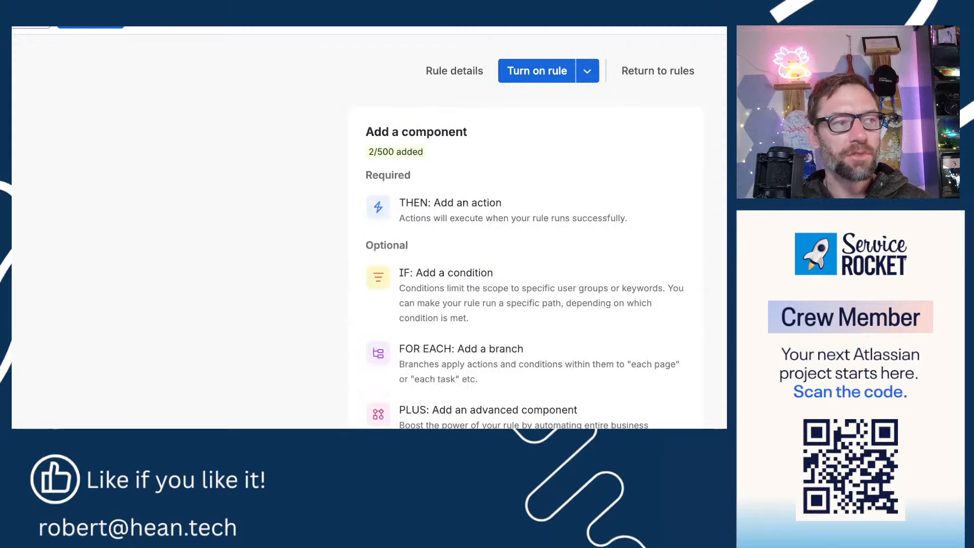
- Highlight the "Use the log action" guidance in the course, collapse it, and return to the Confluence rule builder
key(ctrl+Tab)
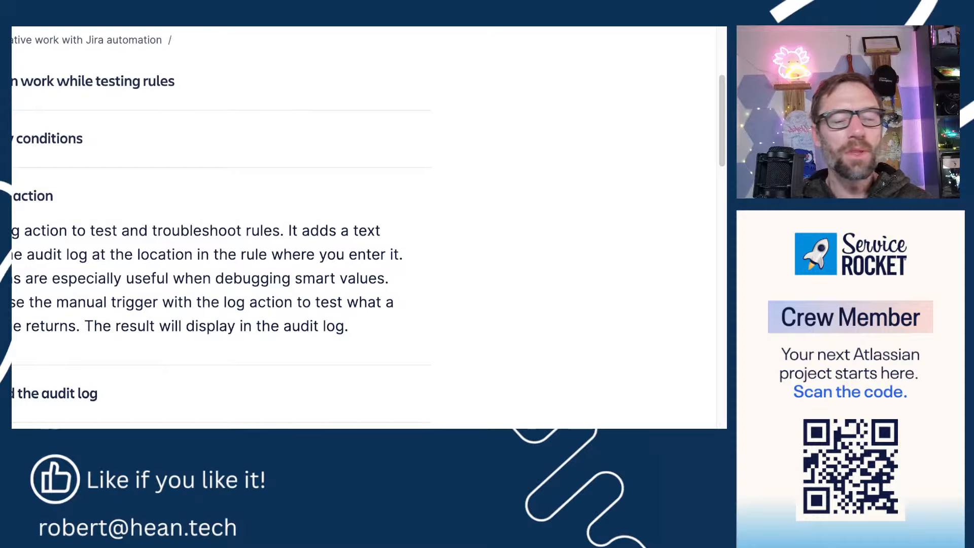
drag(12, 232, 200, 252)
drag(88, 219, 113, 239)
click(112, 240)
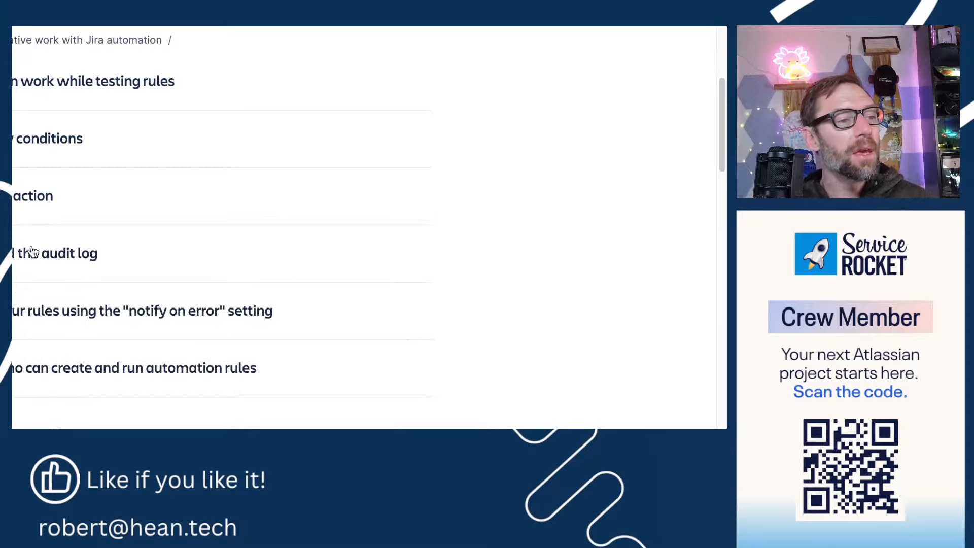
scroll(21, 252, up, 1)
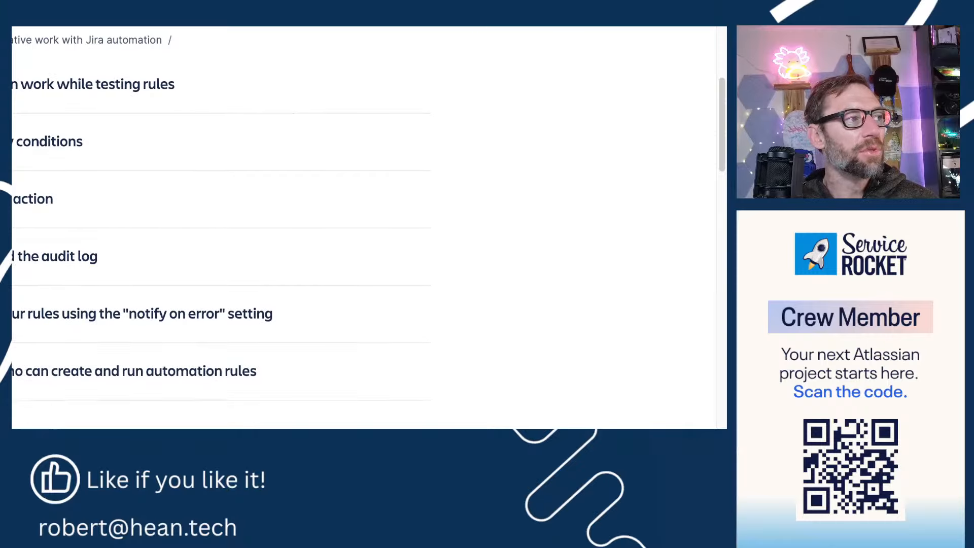
key(ctrl+Tab)
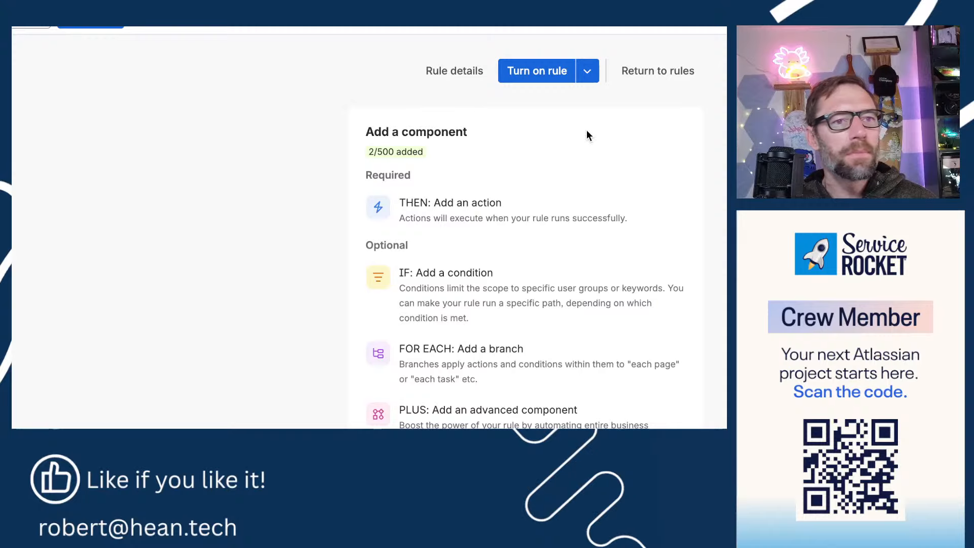
- Discard the untitled rule and expand the 09/15/2025 "Create weekly notes" run in the automation audit log
click(672, 70)
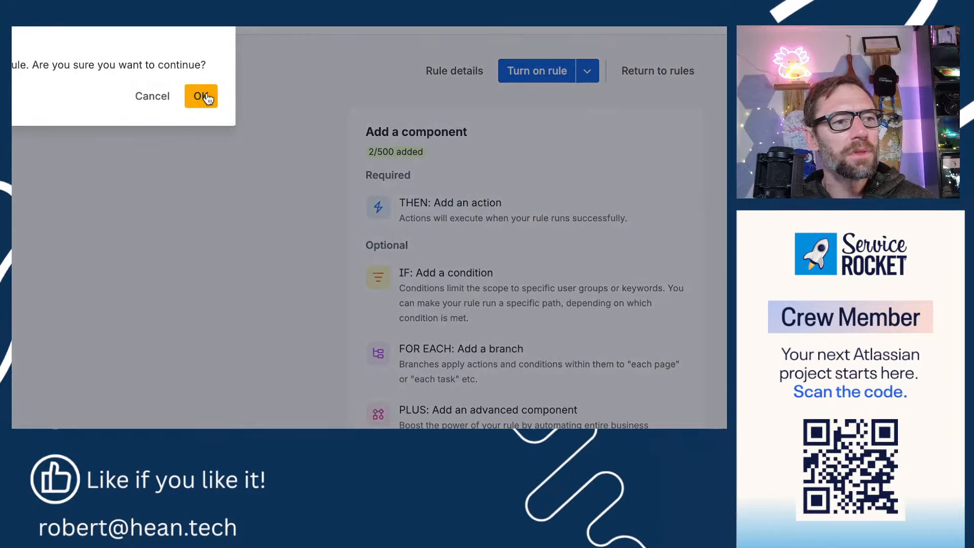
click(205, 97)
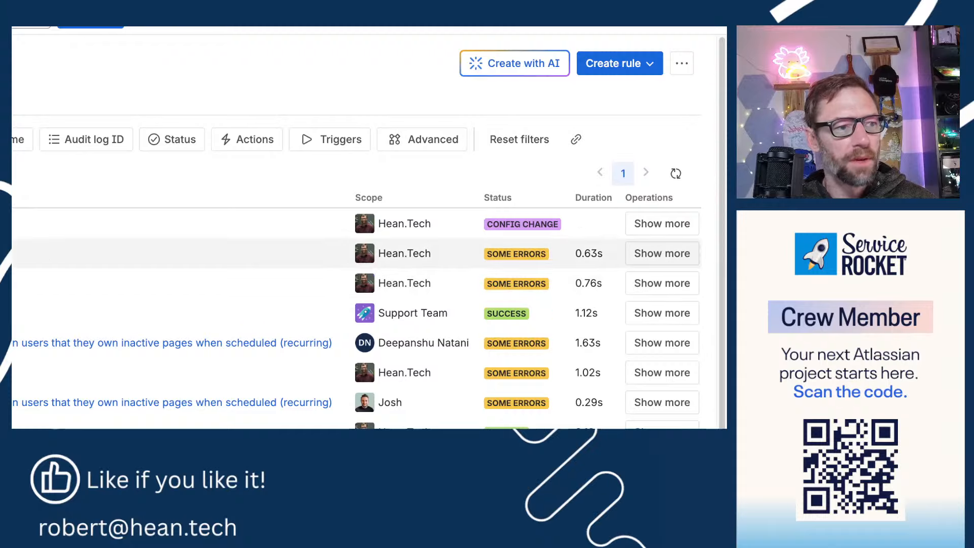
click(672, 255)
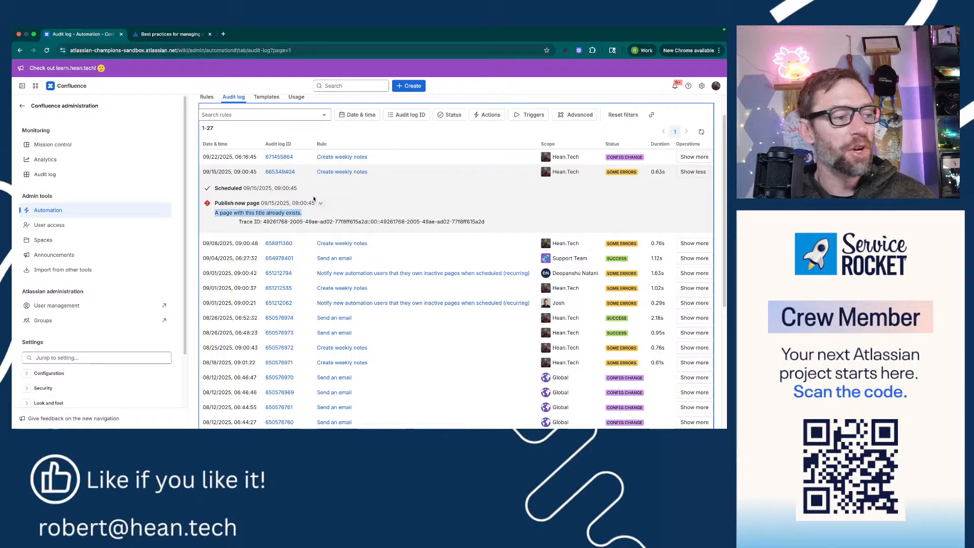
- Open the failed "Publish new page" action from the audit log entry, inspect its configuration, and return to the audit log
click(266, 201)
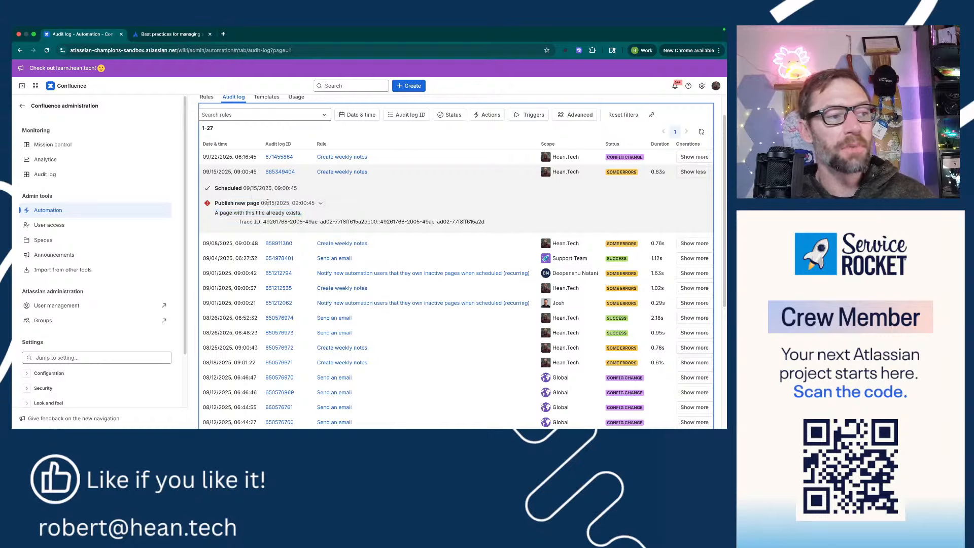
click(218, 203)
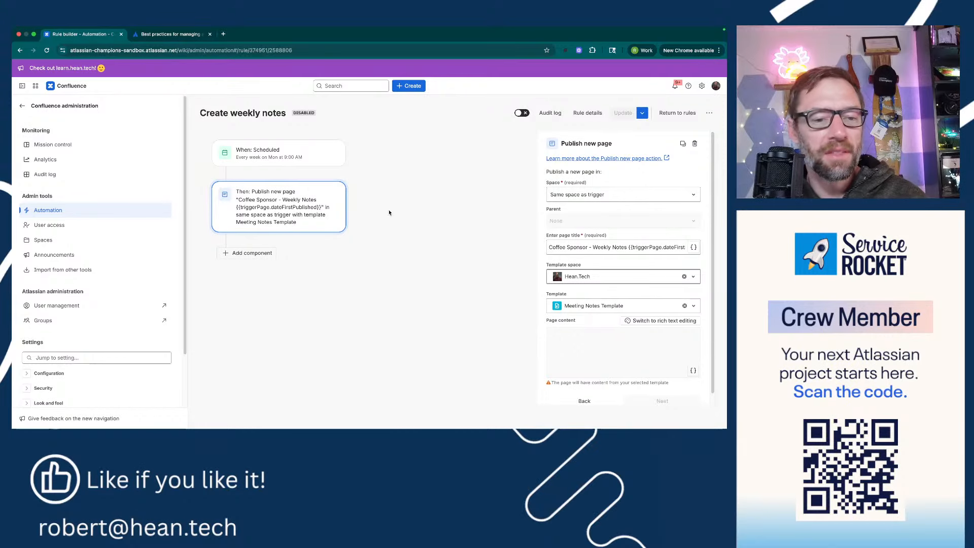
key(super+Left)
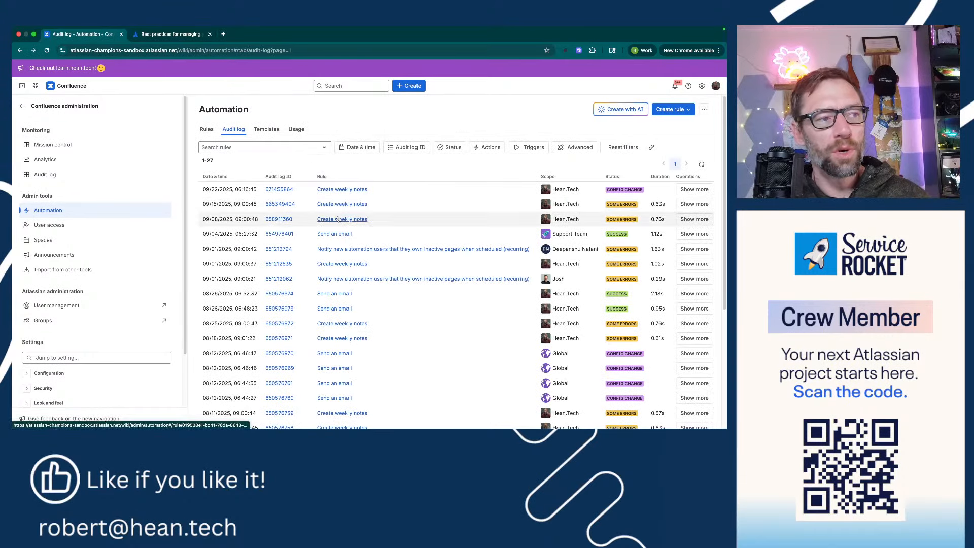
- Check the course's "Troubleshoot automation rules" section and view the audit log of the "Create weekly notes" rule
click(178, 34)
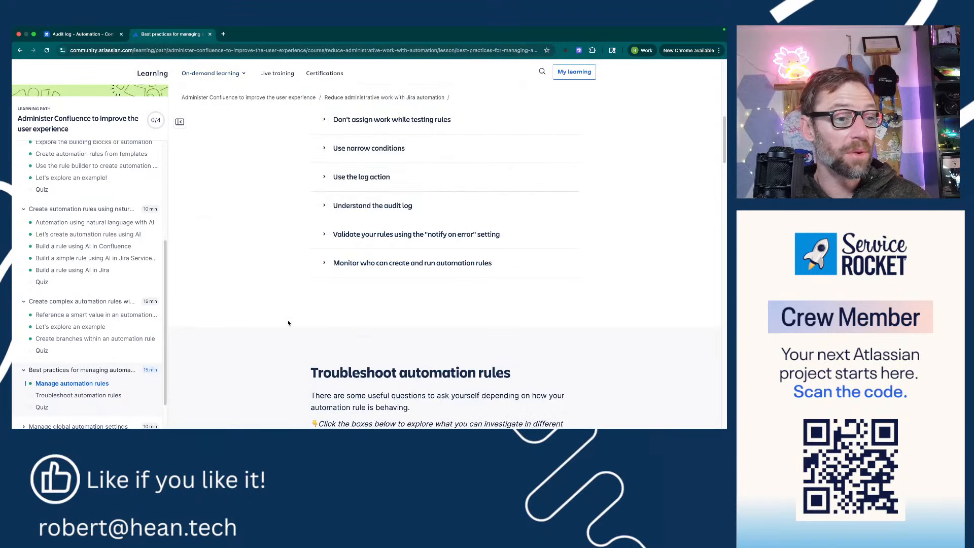
scroll(325, 292, down, 2)
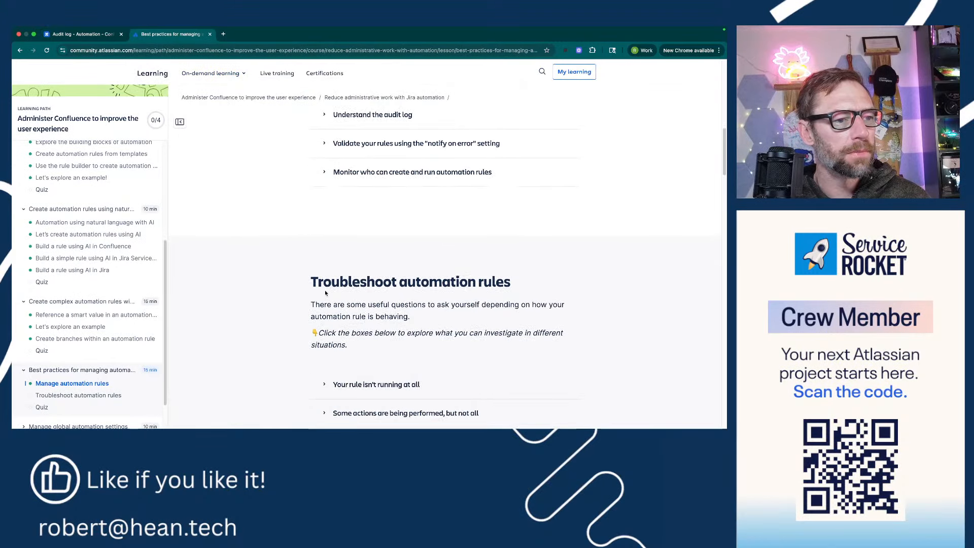
click(81, 34)
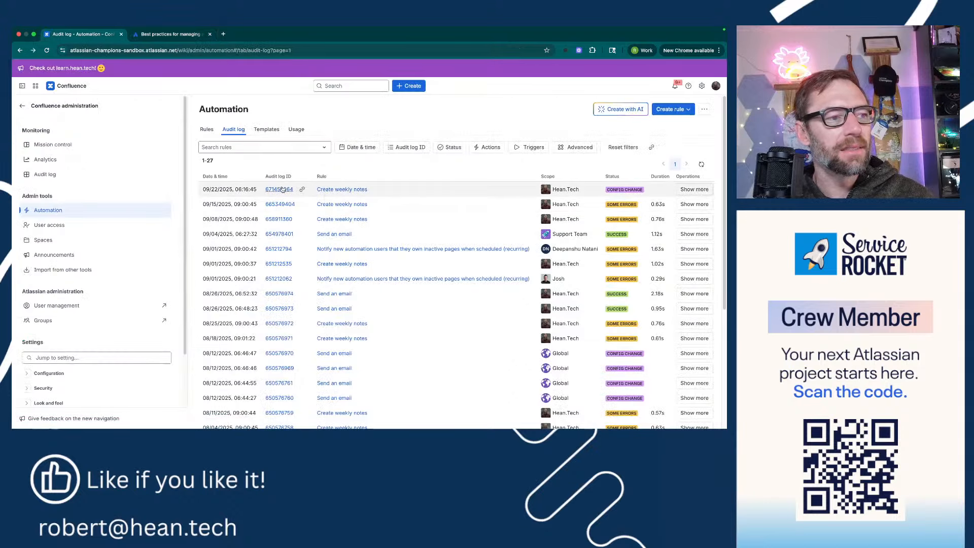
click(328, 189)
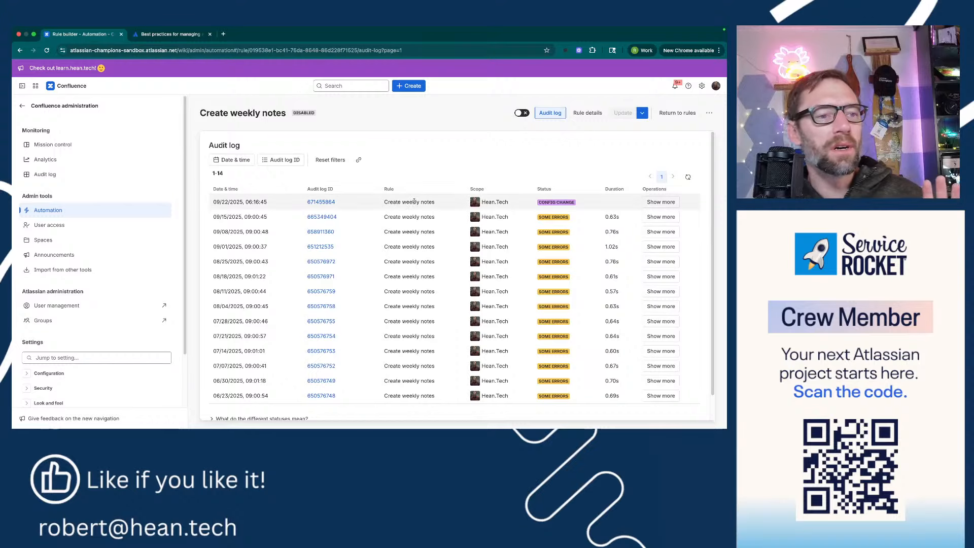
key(super+Left)
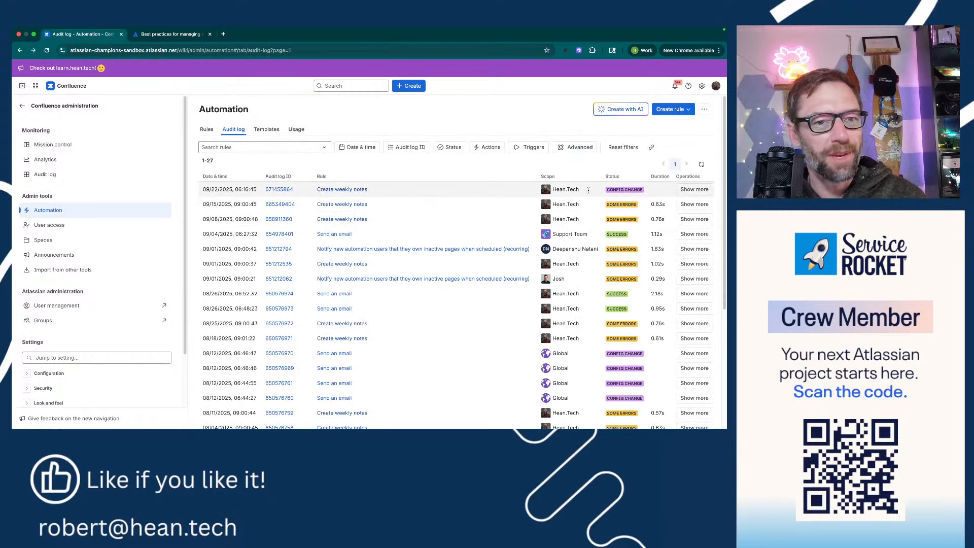
- Return to the automation rules list and highlight the owner of the "apply. label to meeting notes" rule
key(super+Left)
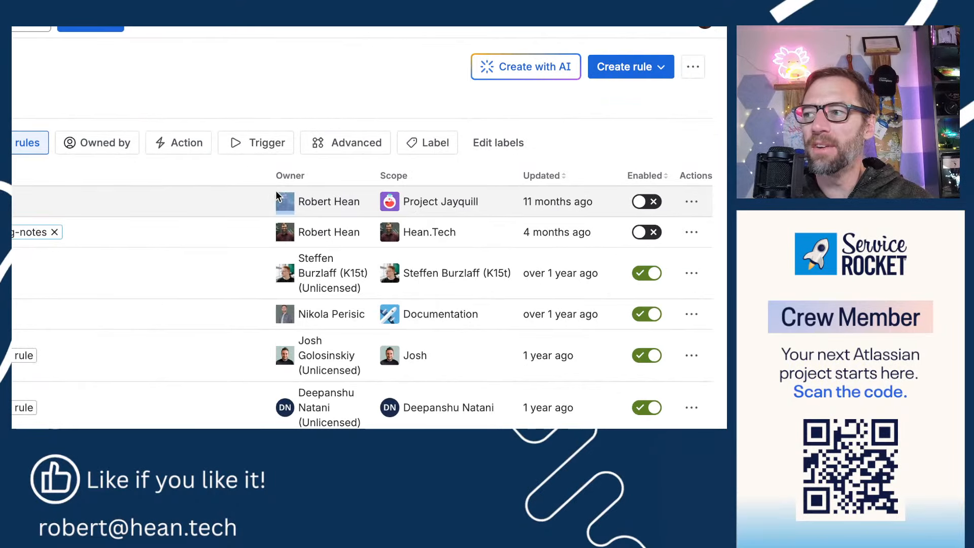
drag(276, 197, 369, 206)
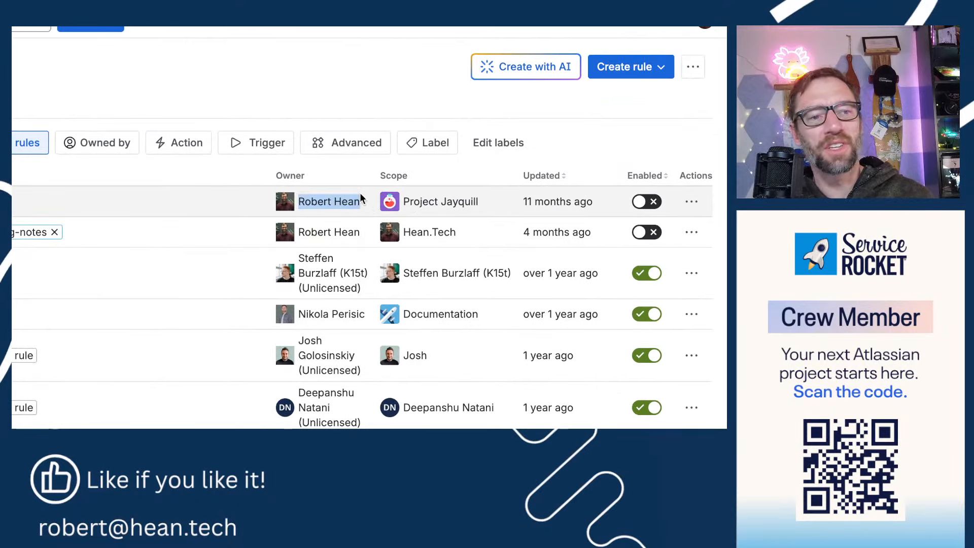
click(360, 167)
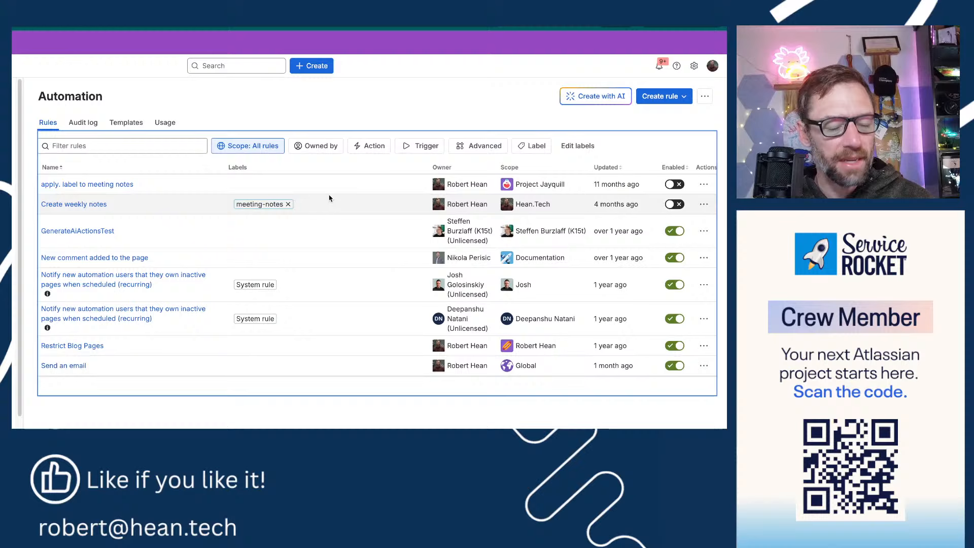
- Open the "apply. label to meeting notes" rule, inspect the available owners in its rule details, and return to the rules list
click(115, 185)
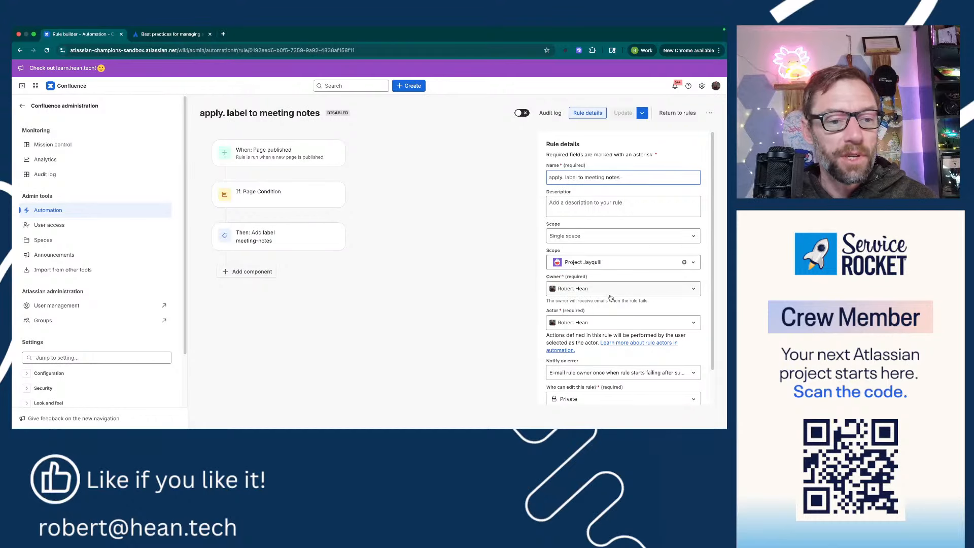
click(620, 293)
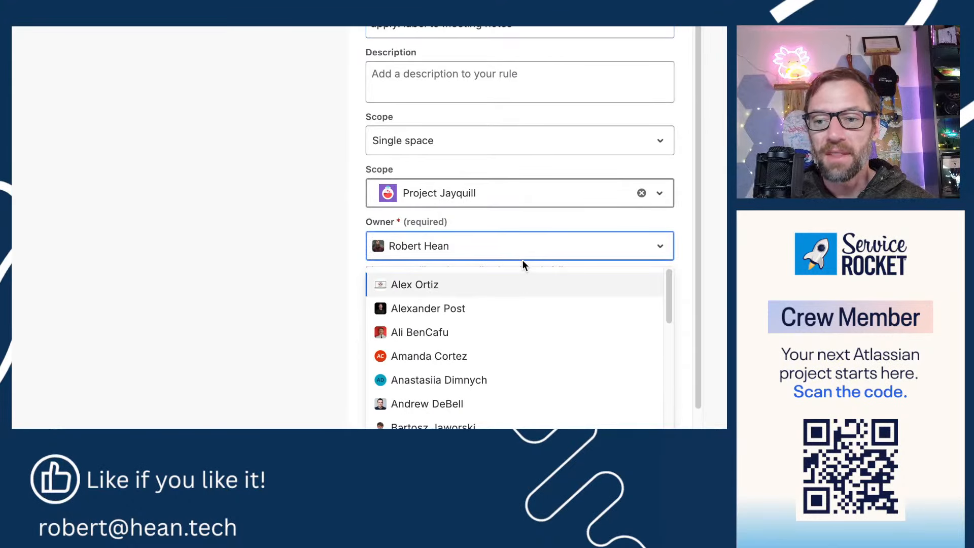
click(522, 260)
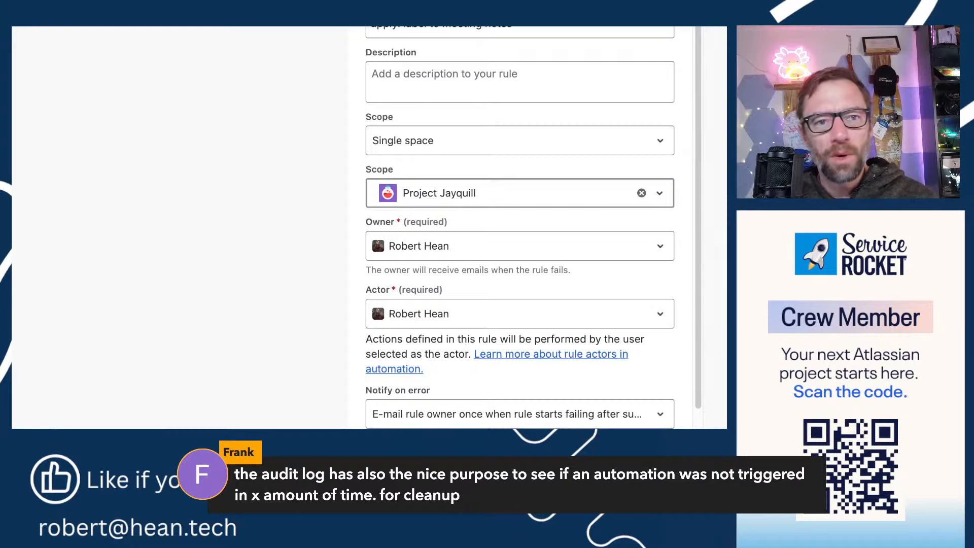
key(super+Left)
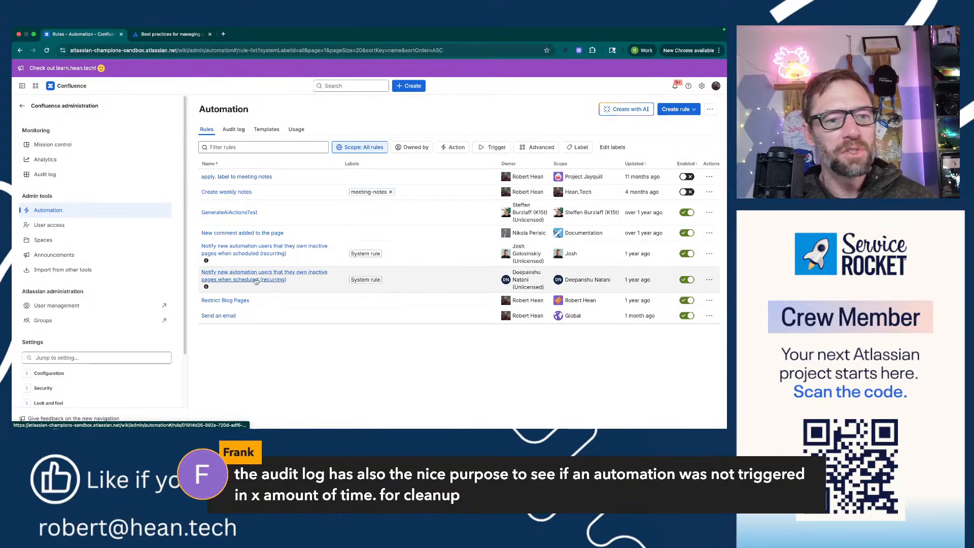
- Export the "apply. label to meeting notes" rule as a JSON file and check the browser's recent downloads
click(708, 177)
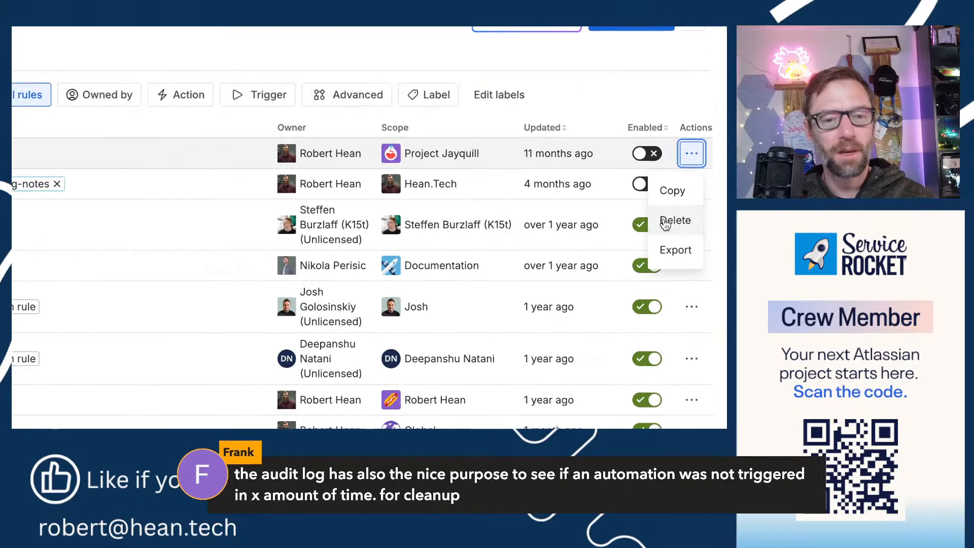
click(691, 249)
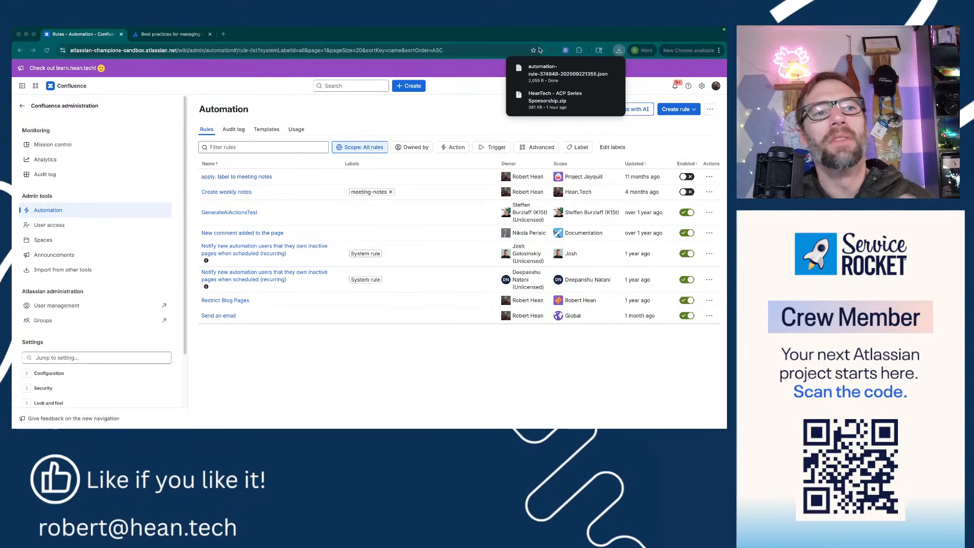
click(620, 52)
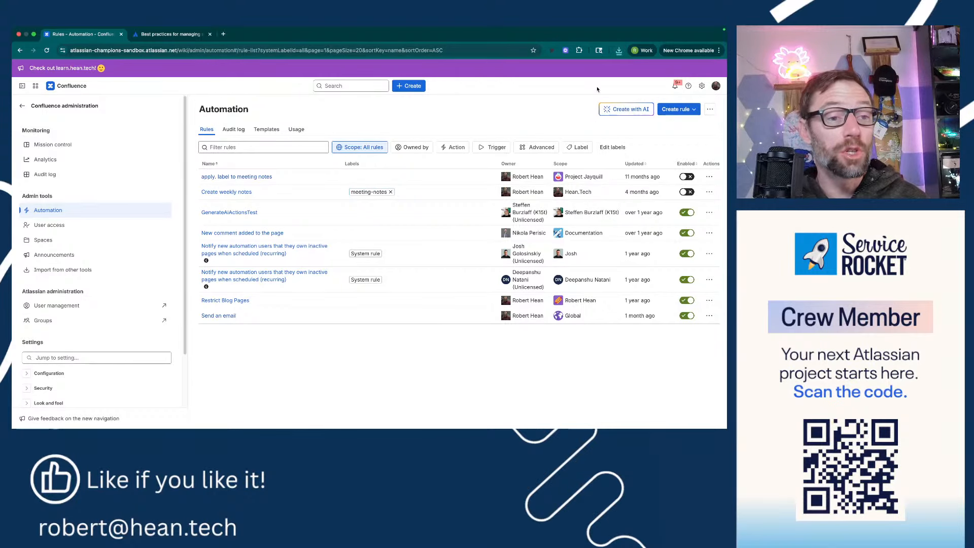
- Switch to the full-screen Canva presentation showing the "Tips / Next Steps" slide
key(ctrl+Left)
key(ctrl+Right)
key(ctrl+Right)
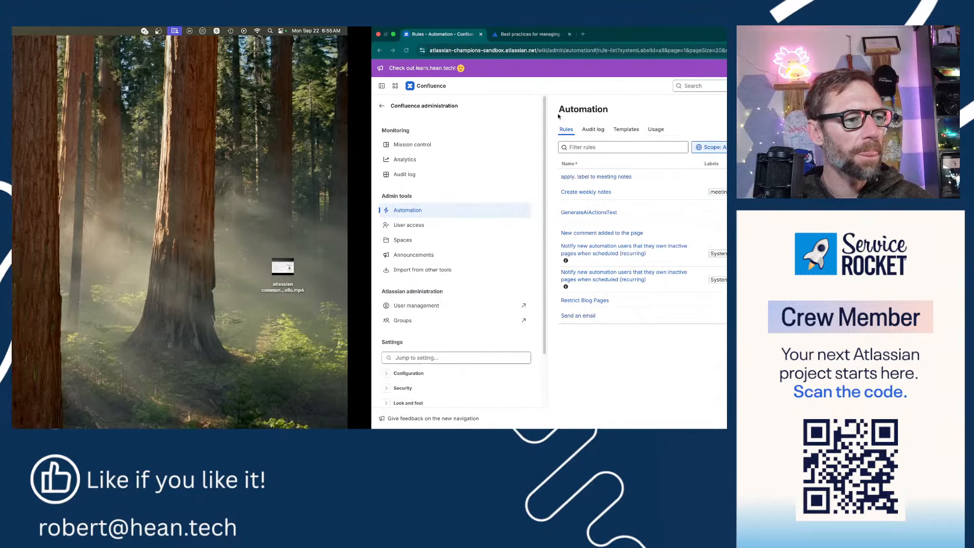
click(558, 113)
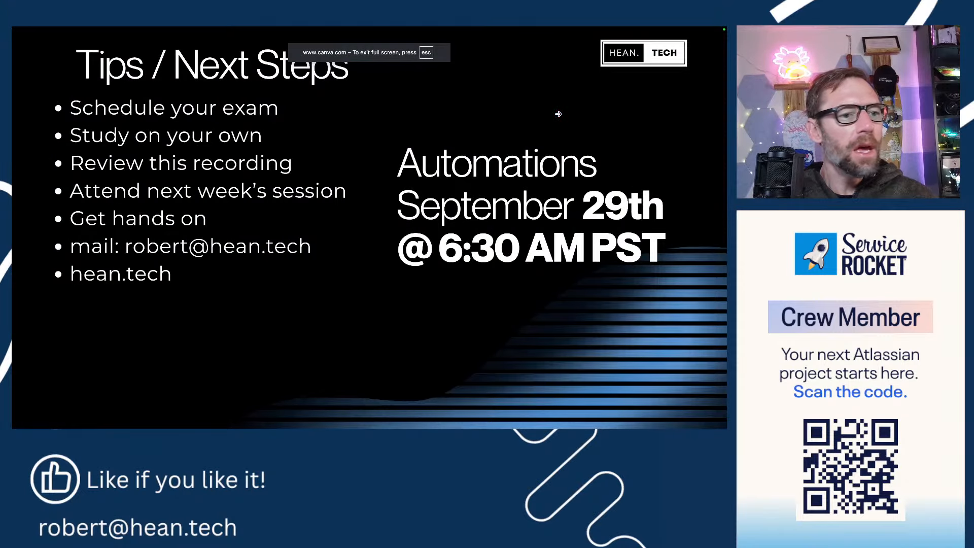